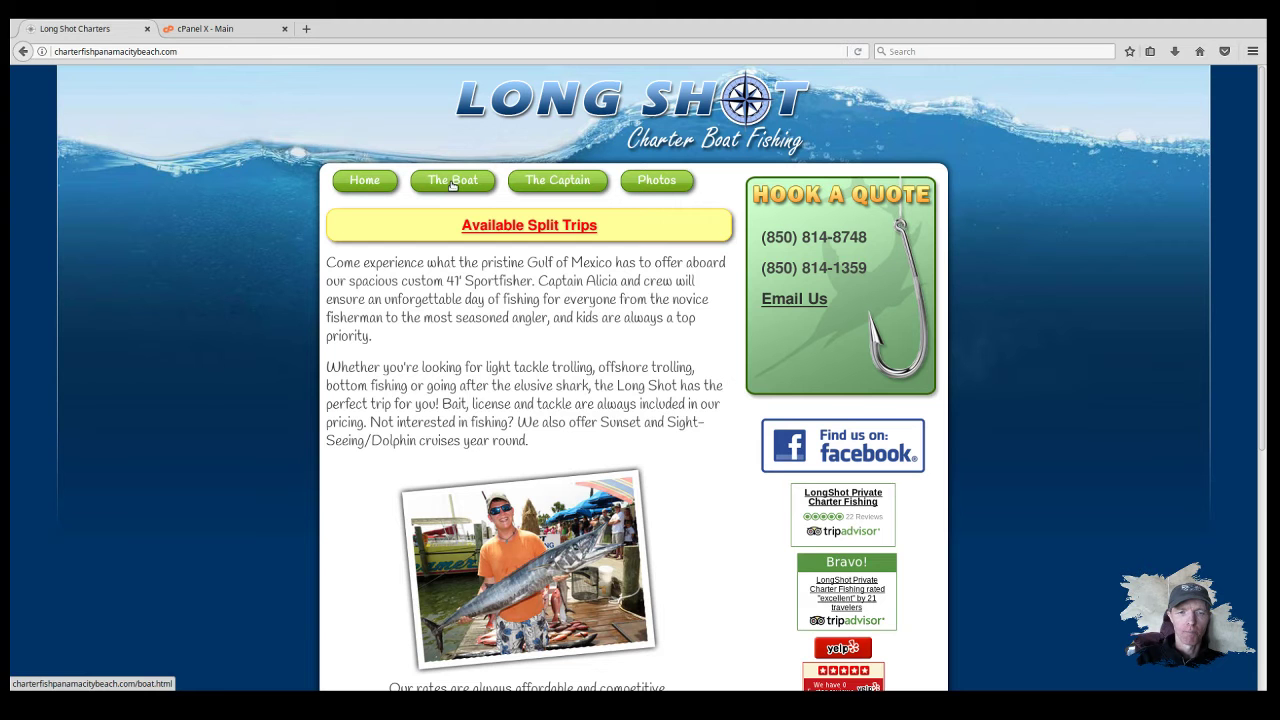
Step: Open the charter site's The Boat page and scroll through it
{"action": "left_click", "coordinate": [452, 181]}
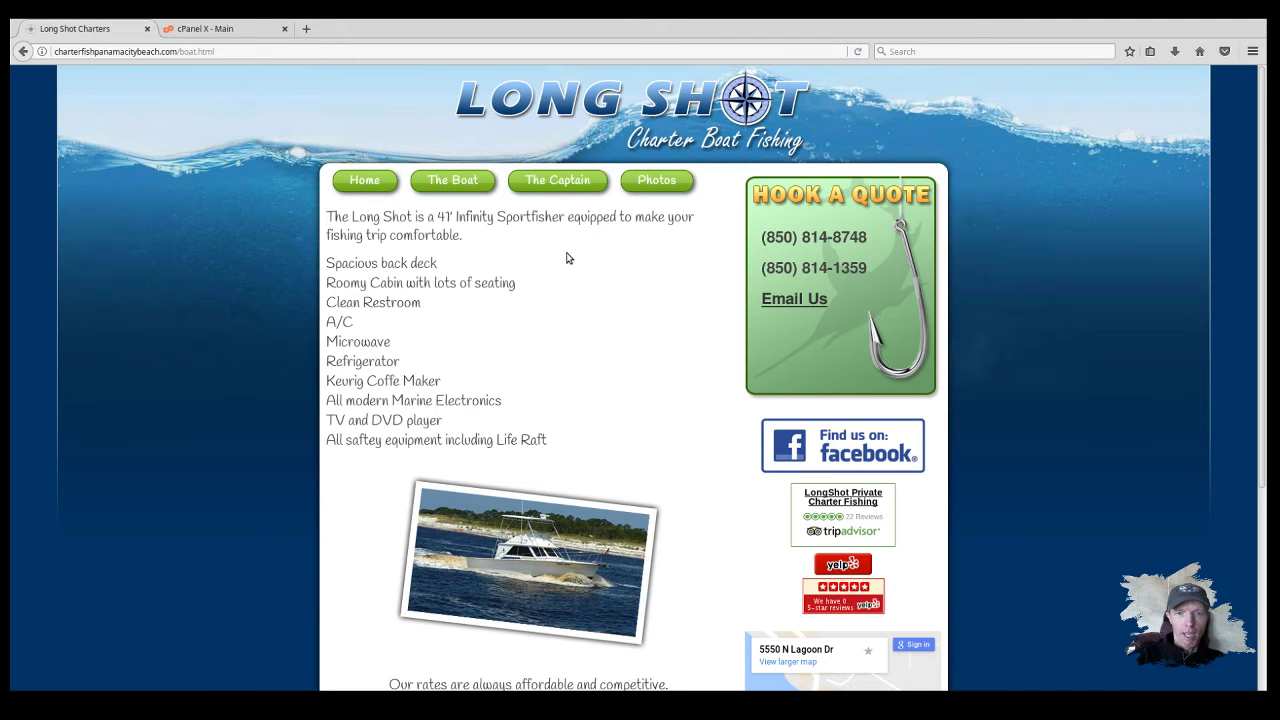
{"action": "scroll", "coordinate": [500, 250], "scroll_direction": "down", "scroll_amount": 3}
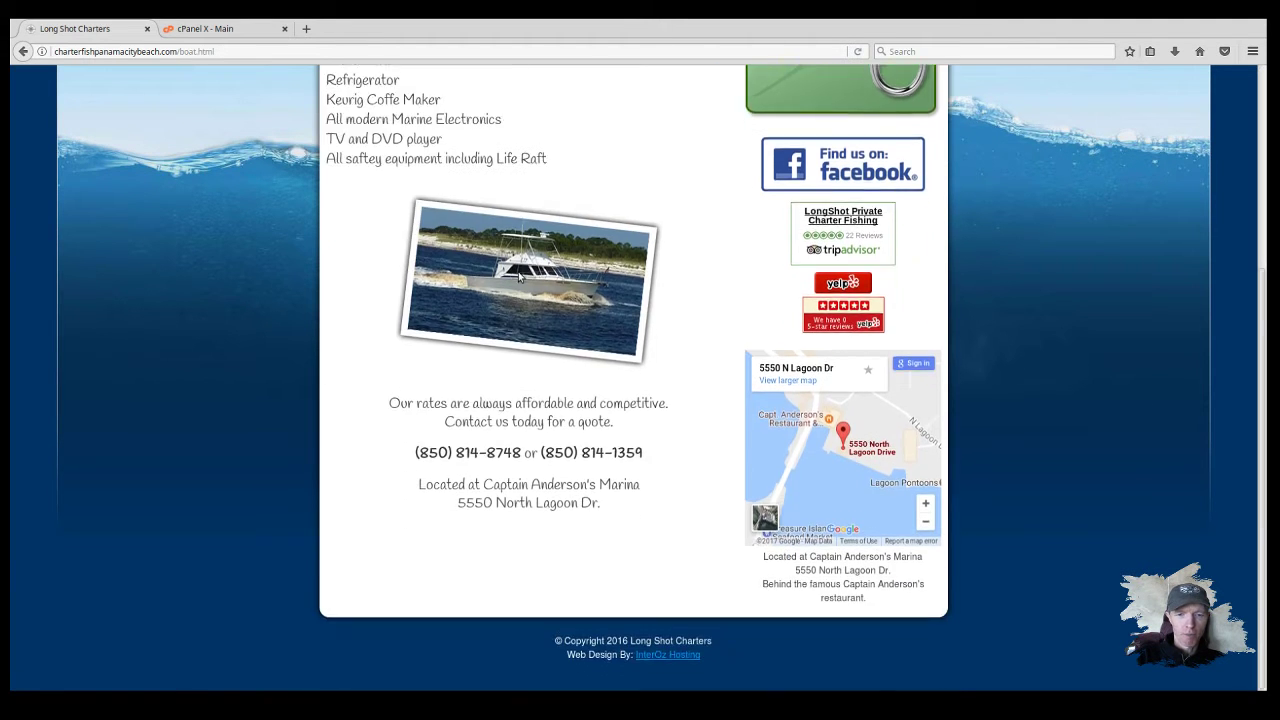
{"action": "scroll", "coordinate": [518, 277], "scroll_direction": "up", "scroll_amount": 1}
{"action": "scroll", "coordinate": [518, 277], "scroll_direction": "up", "scroll_amount": 1}
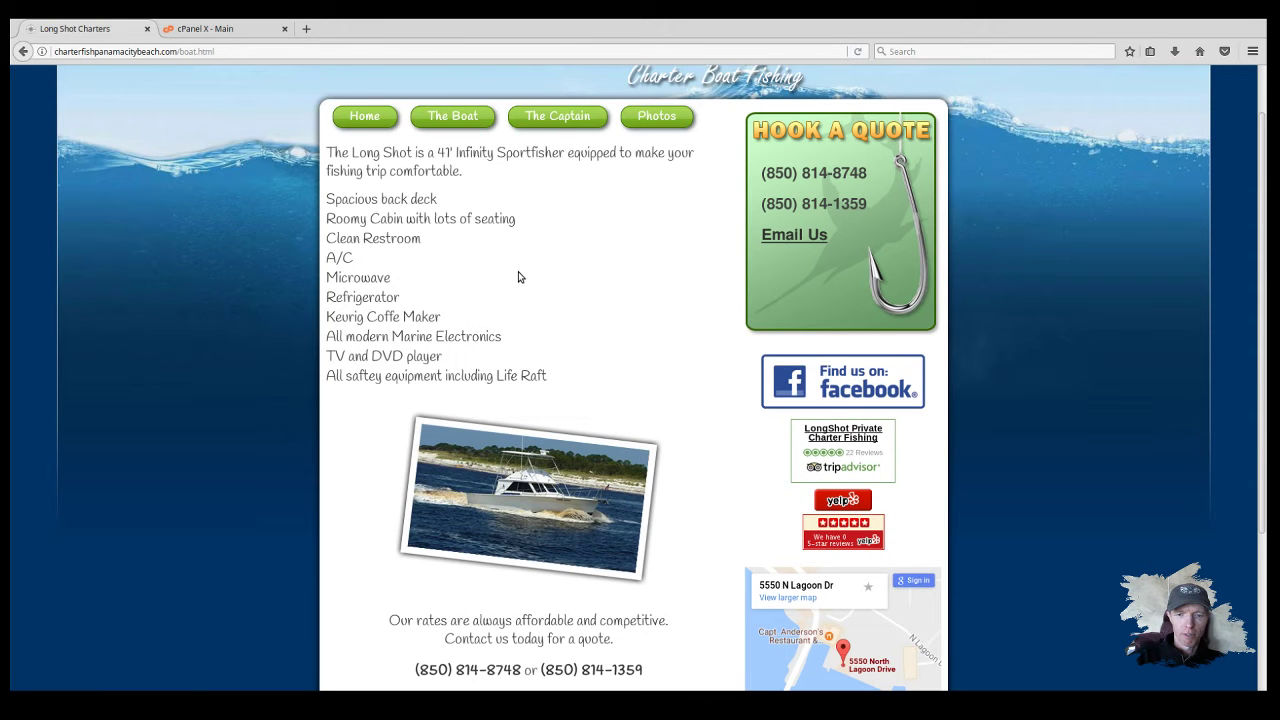
{"action": "scroll", "coordinate": [518, 277], "scroll_direction": "up", "scroll_amount": 1}
Step: Go to The Captain page and scroll over its content
{"action": "left_click", "coordinate": [545, 181]}
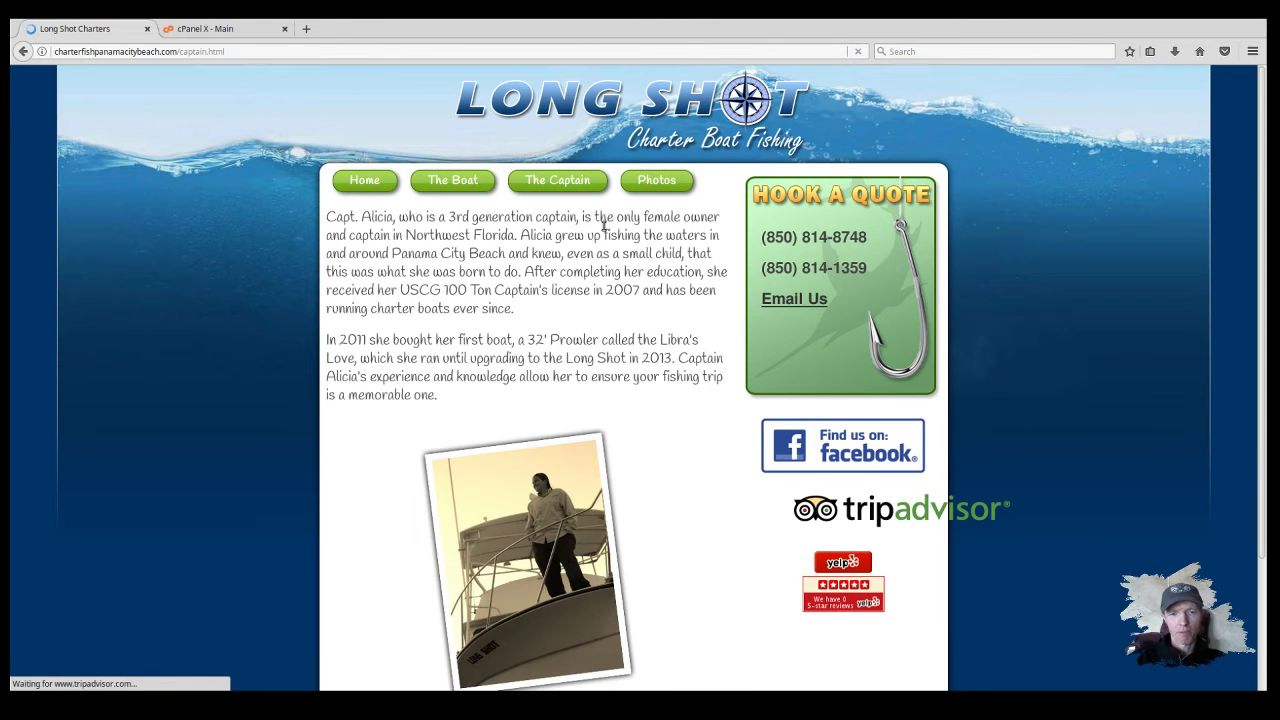
{"action": "scroll", "coordinate": [603, 227], "scroll_direction": "down", "scroll_amount": 2}
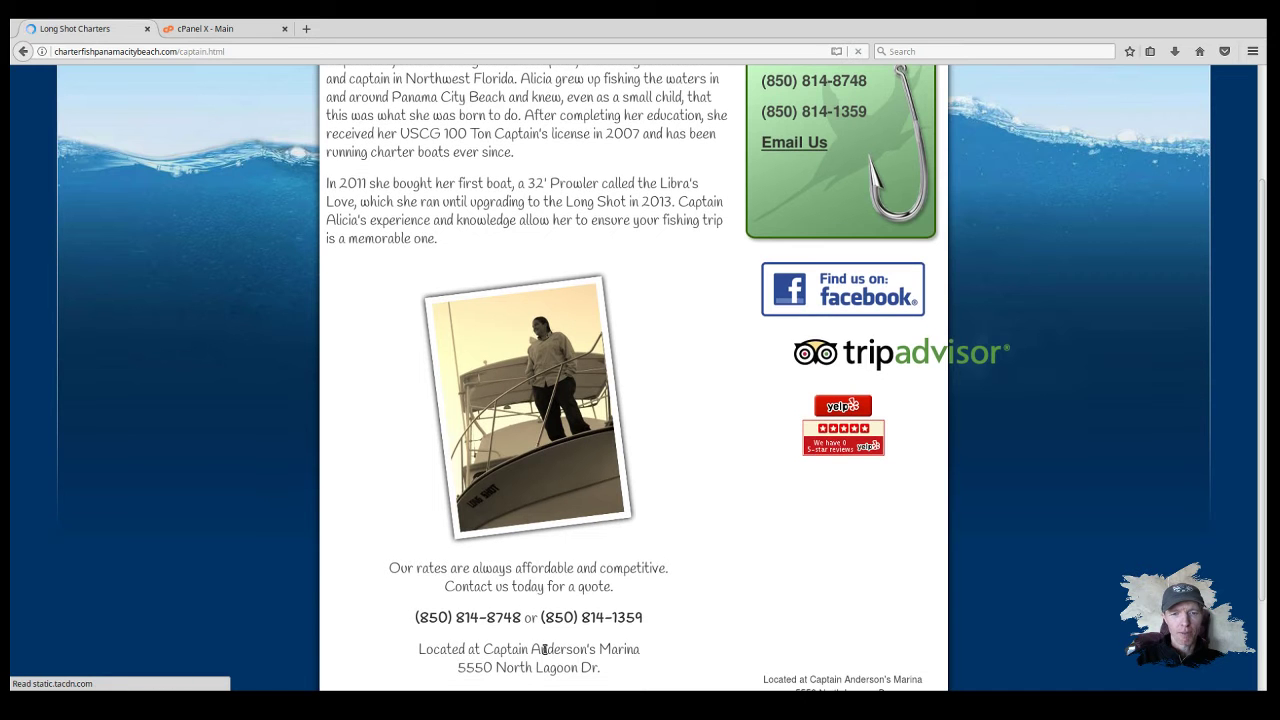
{"action": "scroll", "coordinate": [583, 479], "scroll_direction": "up", "scroll_amount": 3}
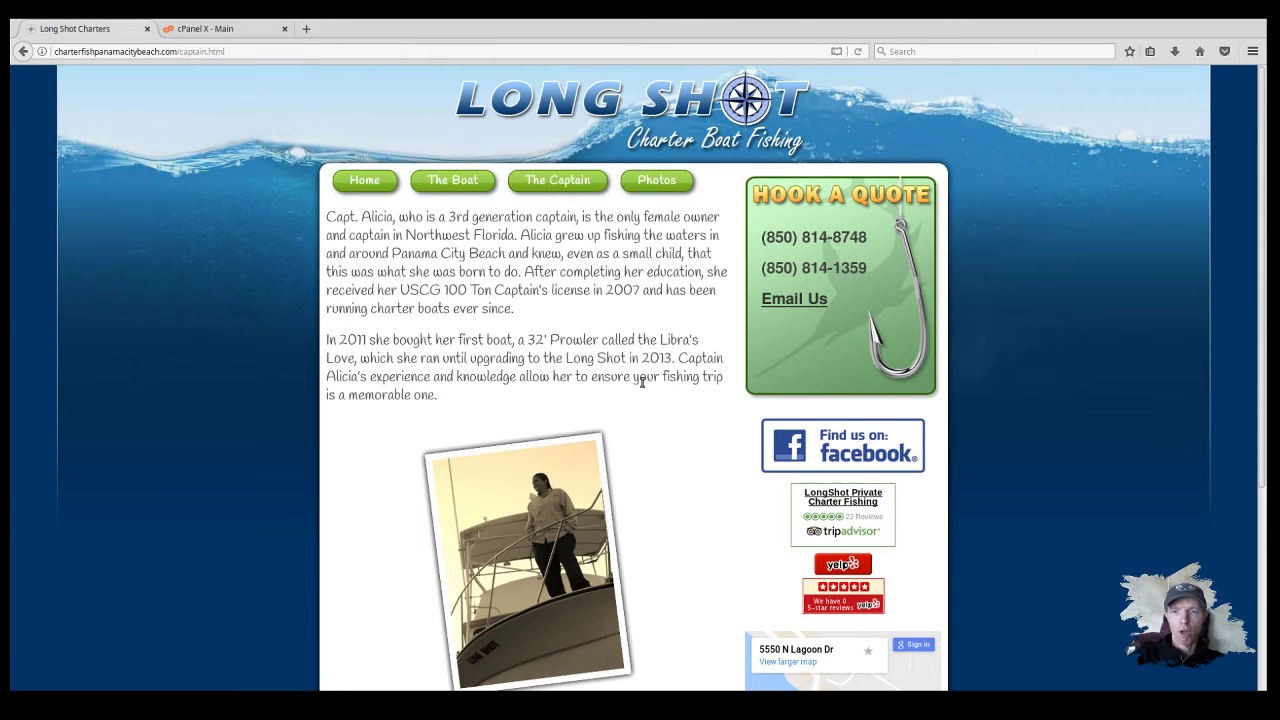
{"action": "left_click", "coordinate": [661, 183]}
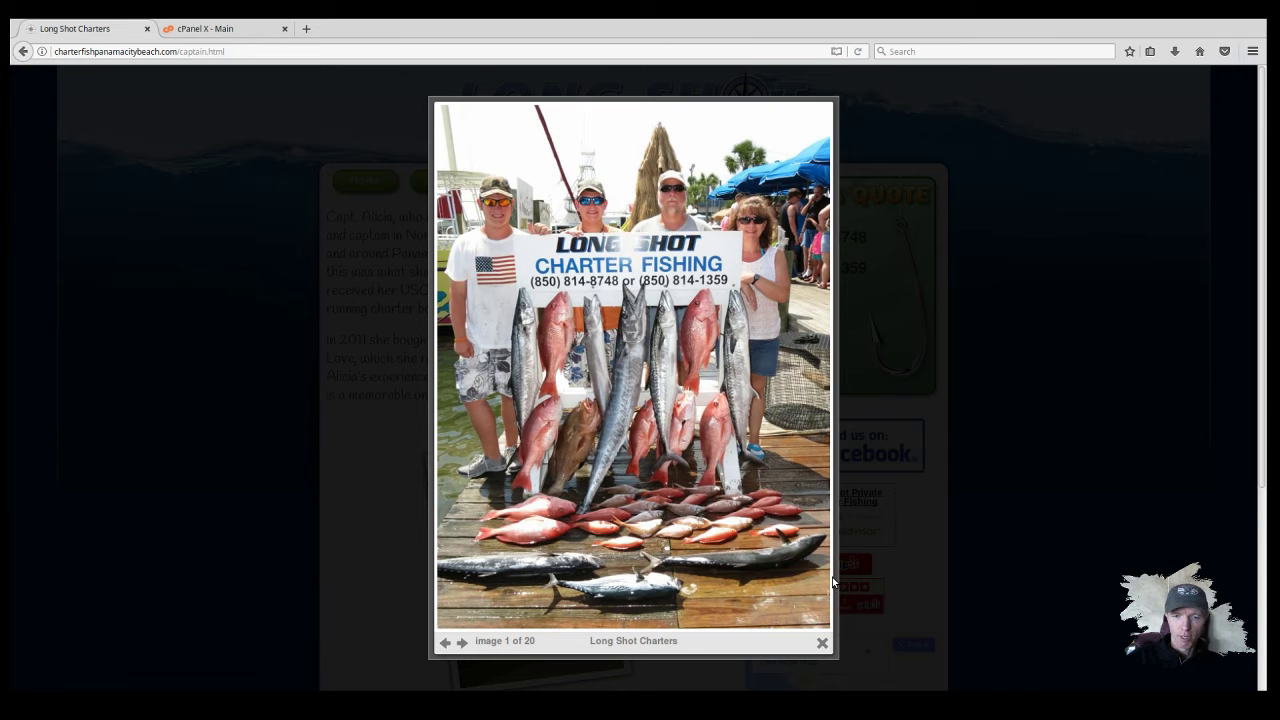
{"action": "left_click", "coordinate": [462, 642]}
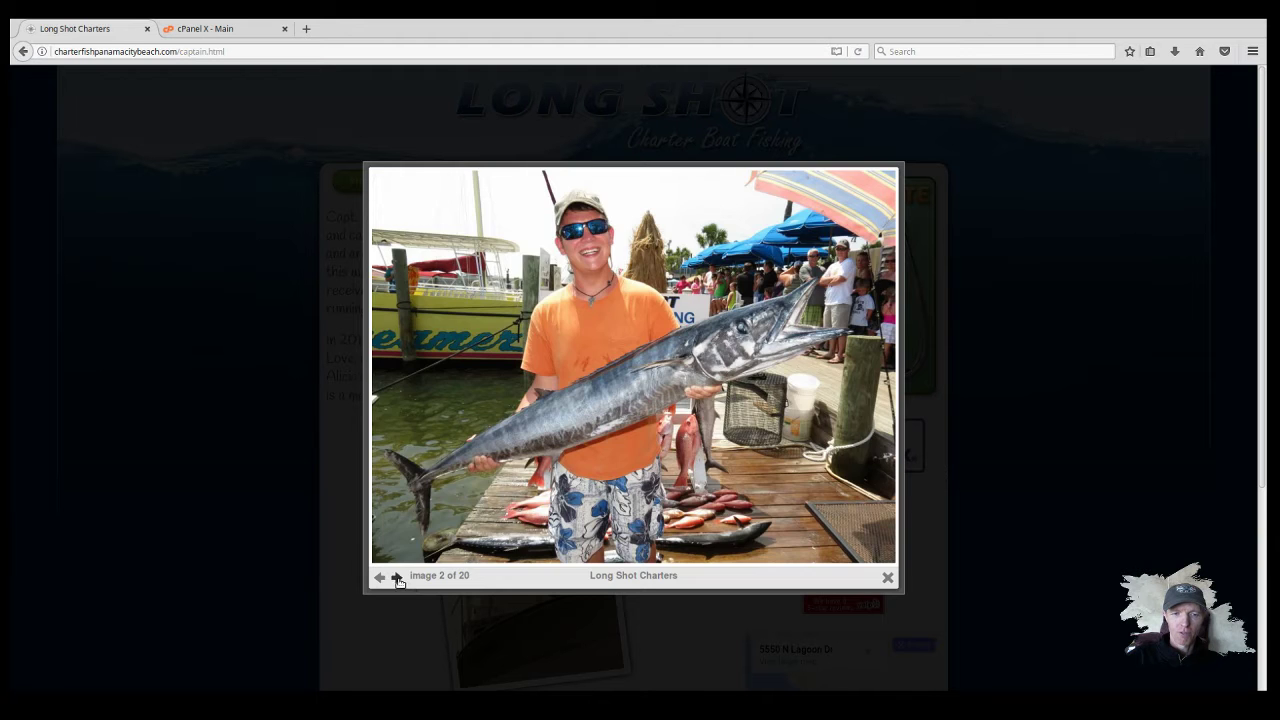
{"action": "left_click", "coordinate": [398, 576]}
{"action": "left_click", "coordinate": [398, 556]}
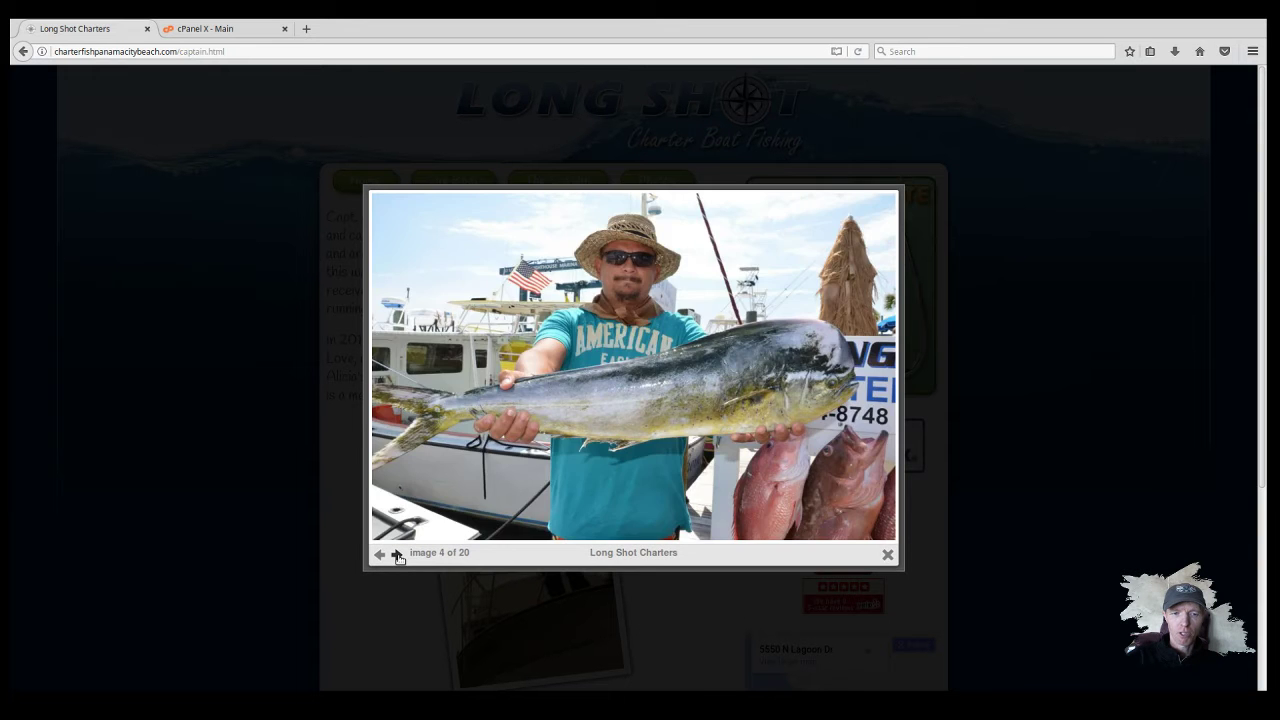
{"action": "left_click", "coordinate": [397, 555]}
{"action": "left_click", "coordinate": [397, 556]}
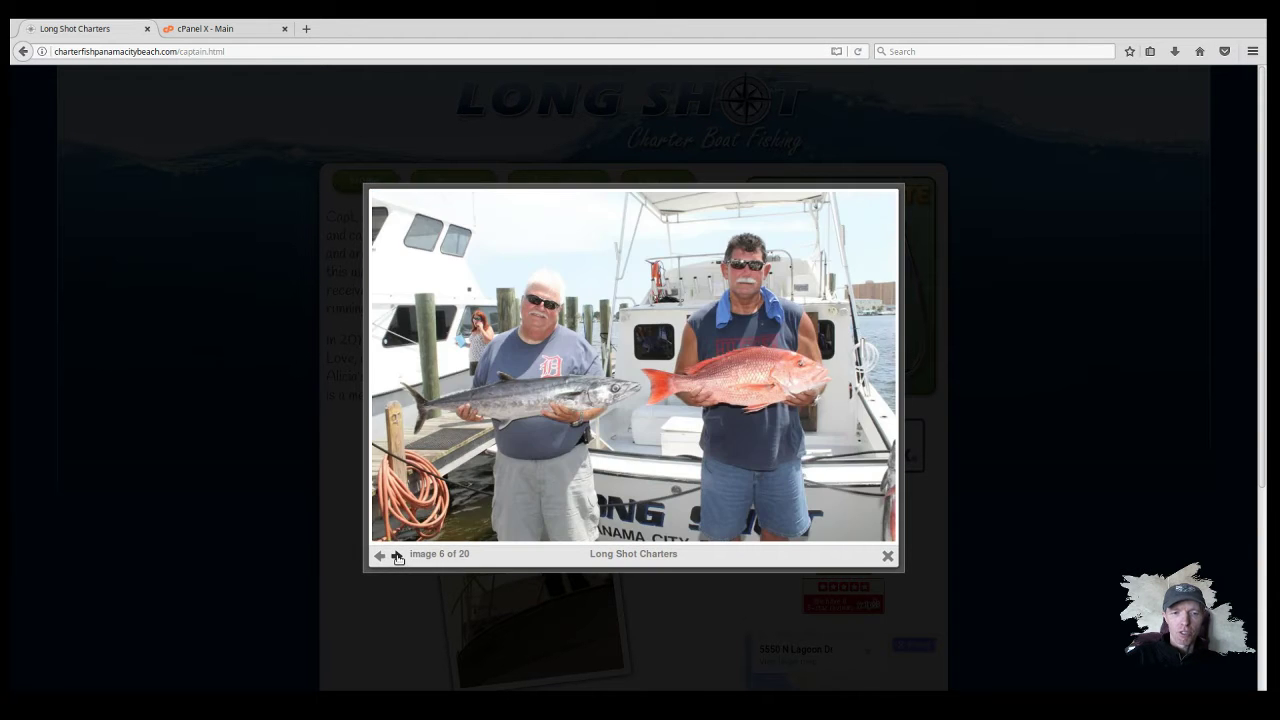
{"action": "left_click", "coordinate": [397, 556]}
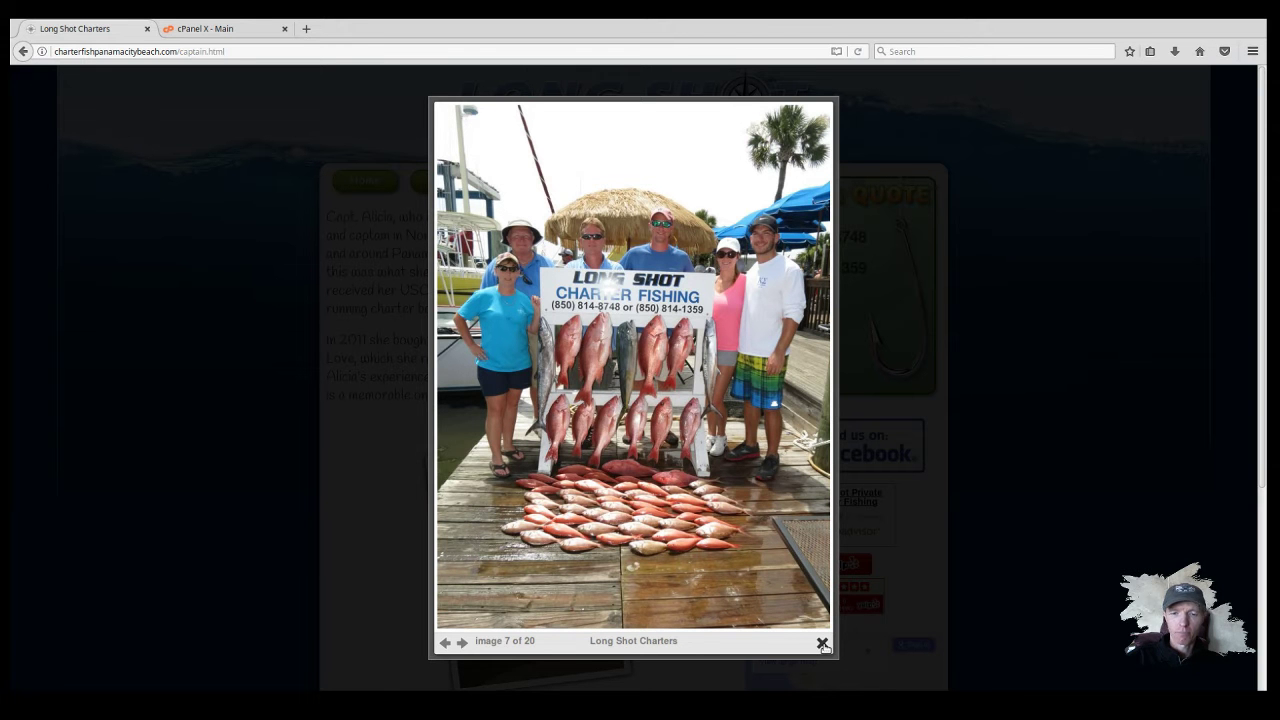
{"action": "left_click", "coordinate": [822, 643]}
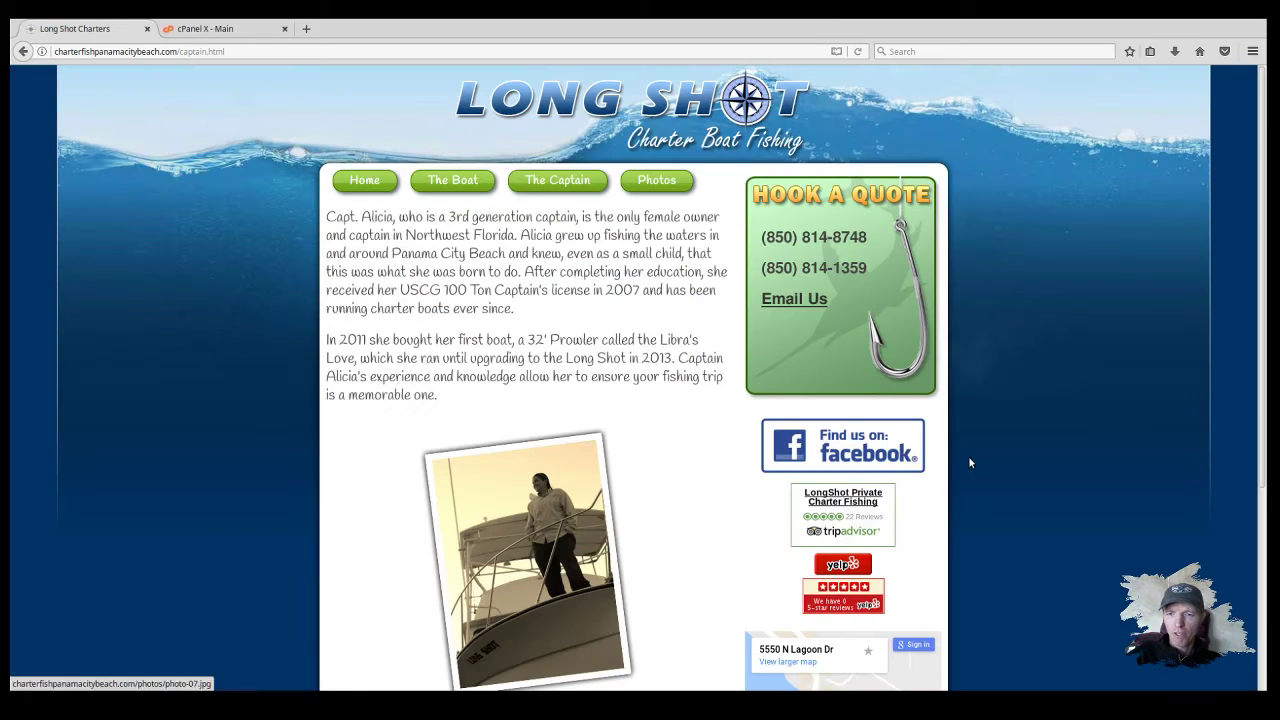
{"action": "middle_click", "coordinate": [847, 457]}
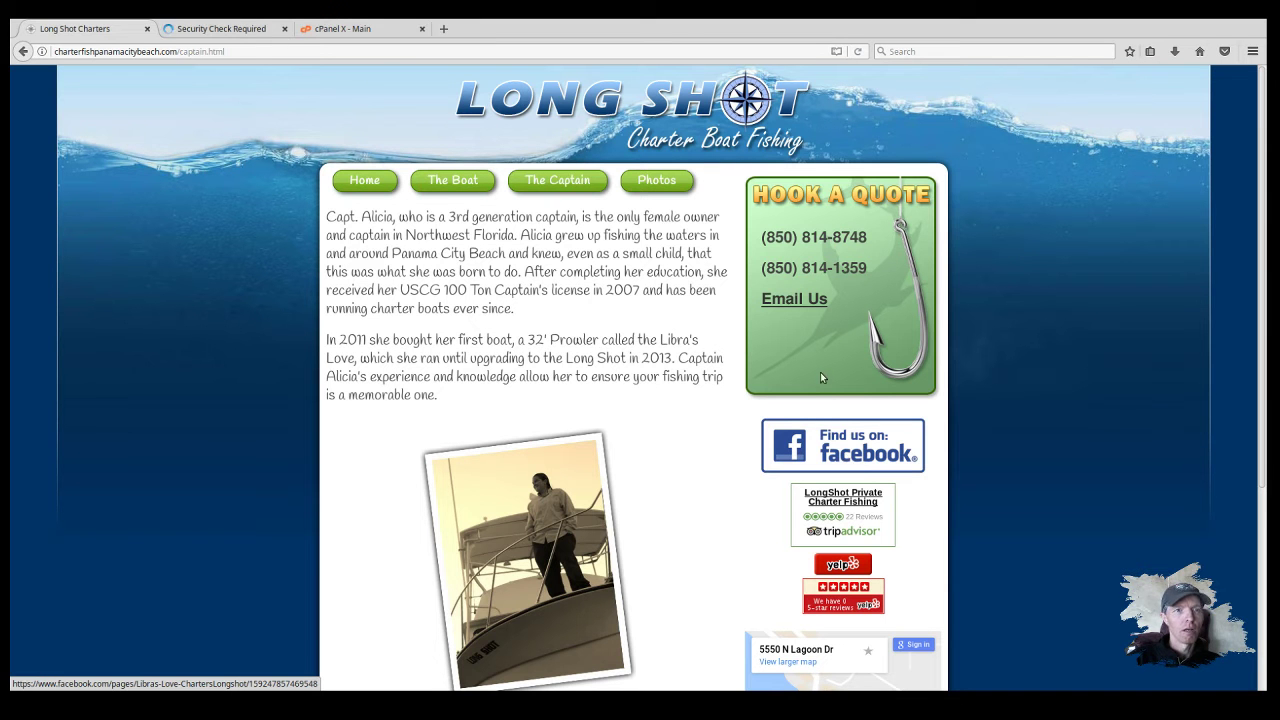
{"action": "left_click", "coordinate": [226, 30]}
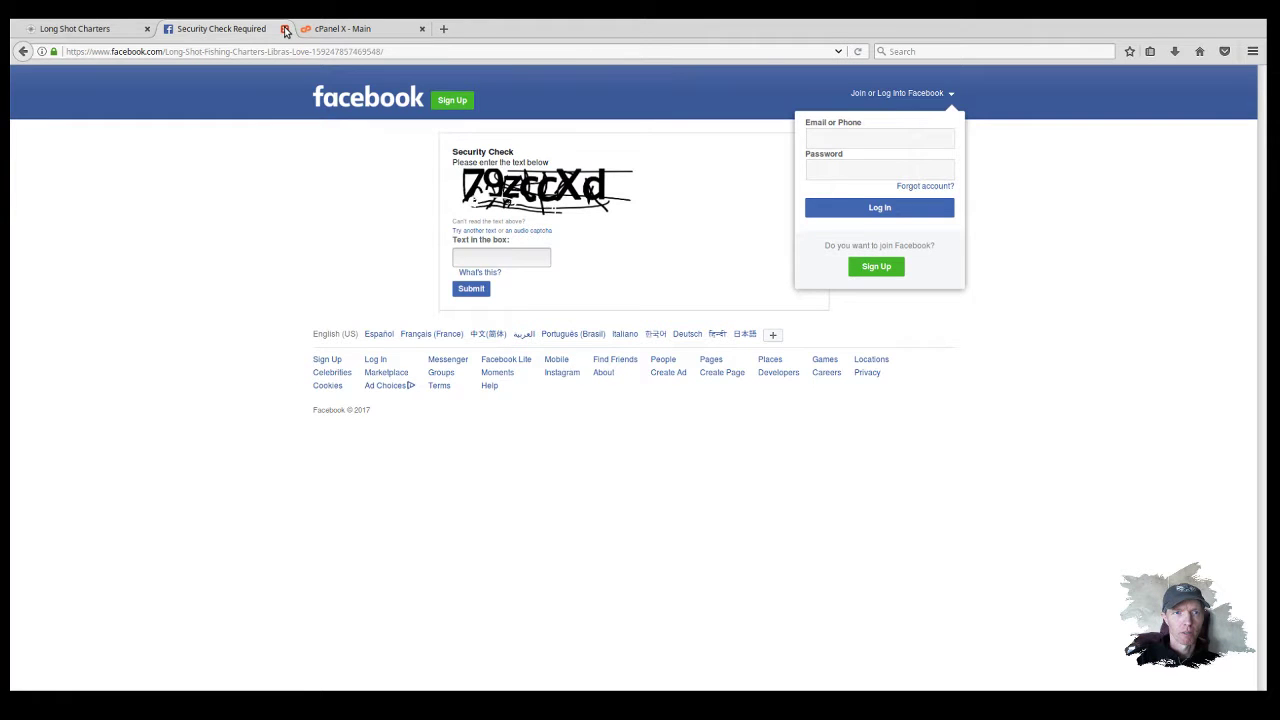
{"action": "left_click", "coordinate": [285, 30]}
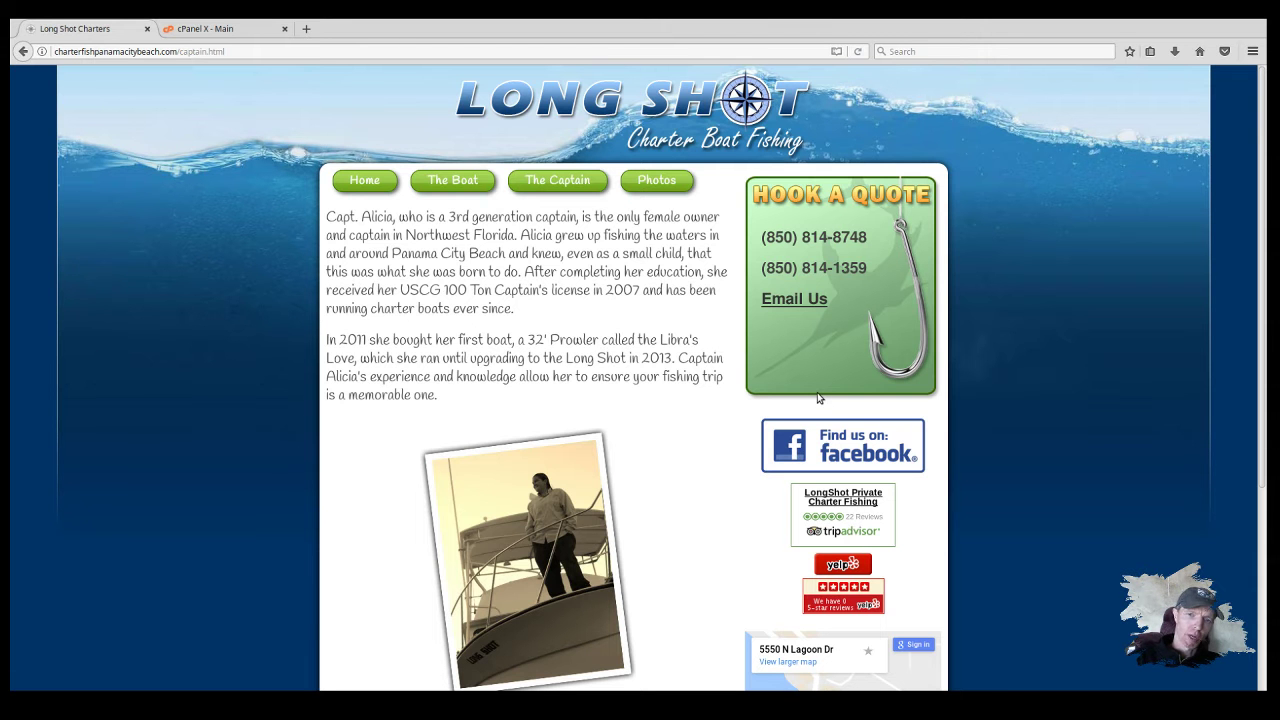
Step: Return the charter site to Home, then switch to the cPanel X - Main tab
{"action": "left_click", "coordinate": [362, 188]}
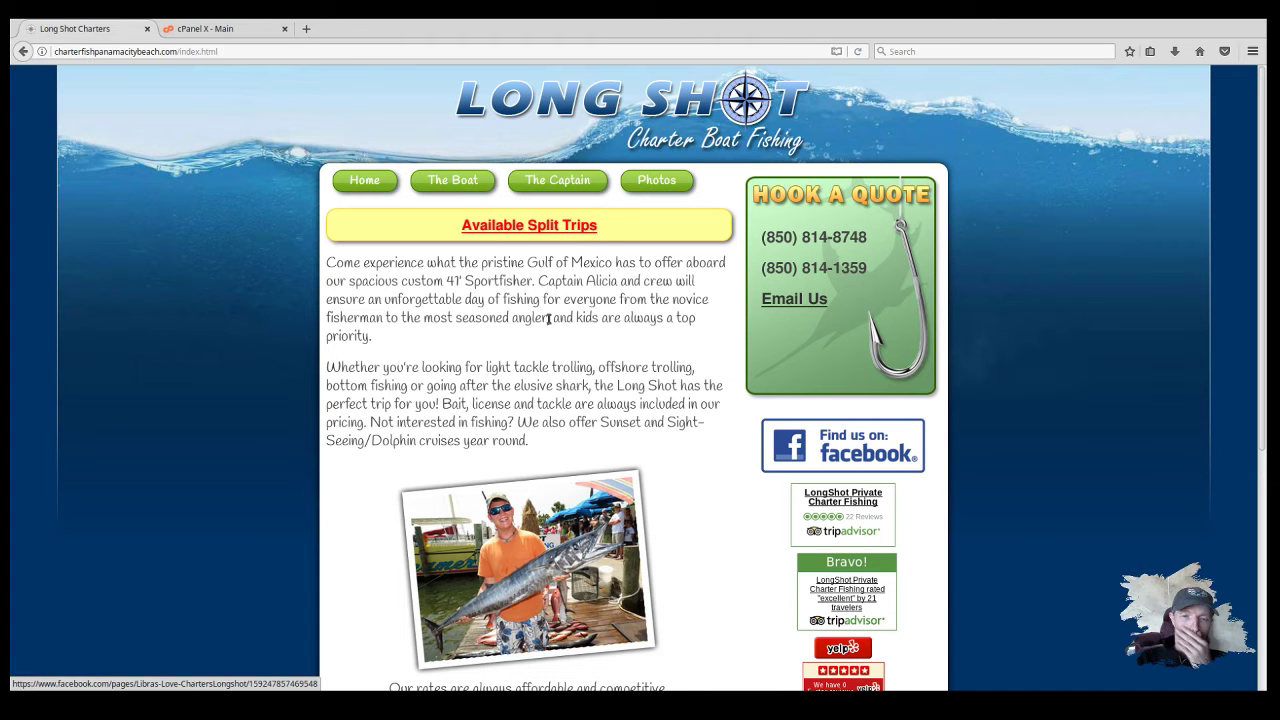
{"action": "left_click", "coordinate": [193, 34]}
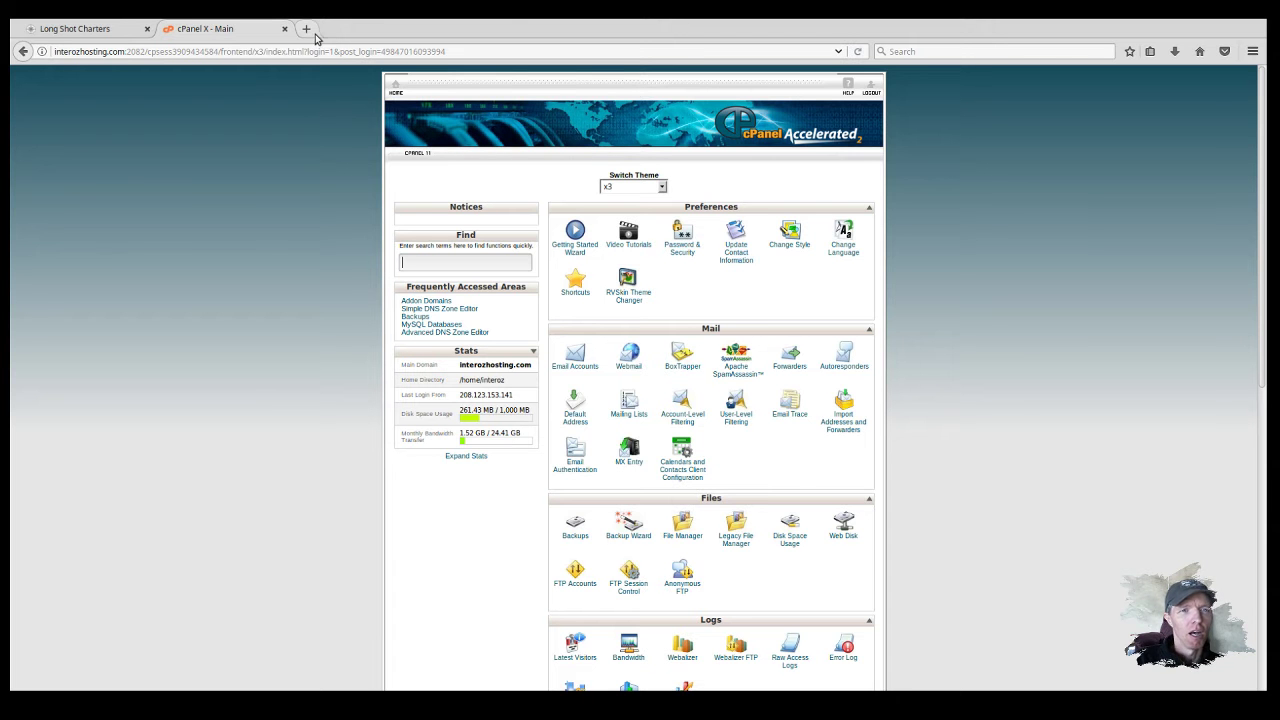
Step: Load dev.charterfishpanamacitybeach.com in a new tab by adding dev. to the copied site address
{"action": "left_click", "coordinate": [112, 28]}
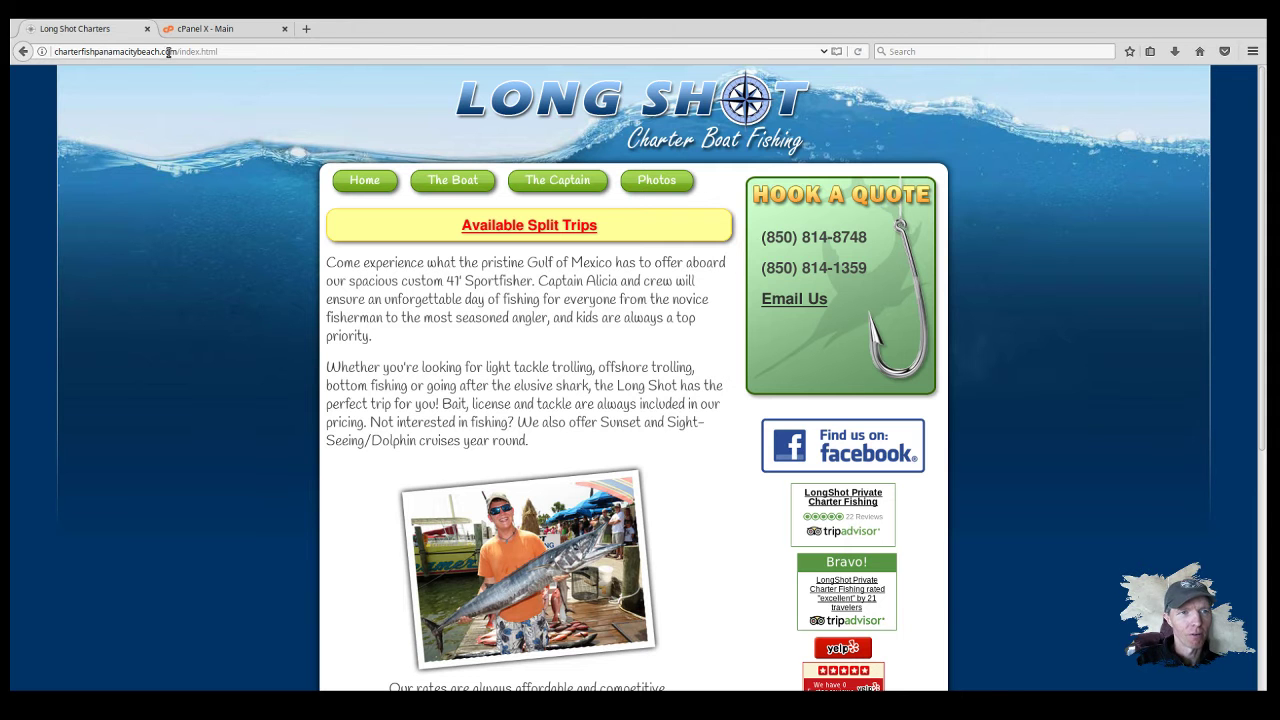
{"action": "left_click_drag", "start_coordinate": [174, 52], "coordinate": [52, 51]}
{"action": "key", "text": "ctrl+c"}
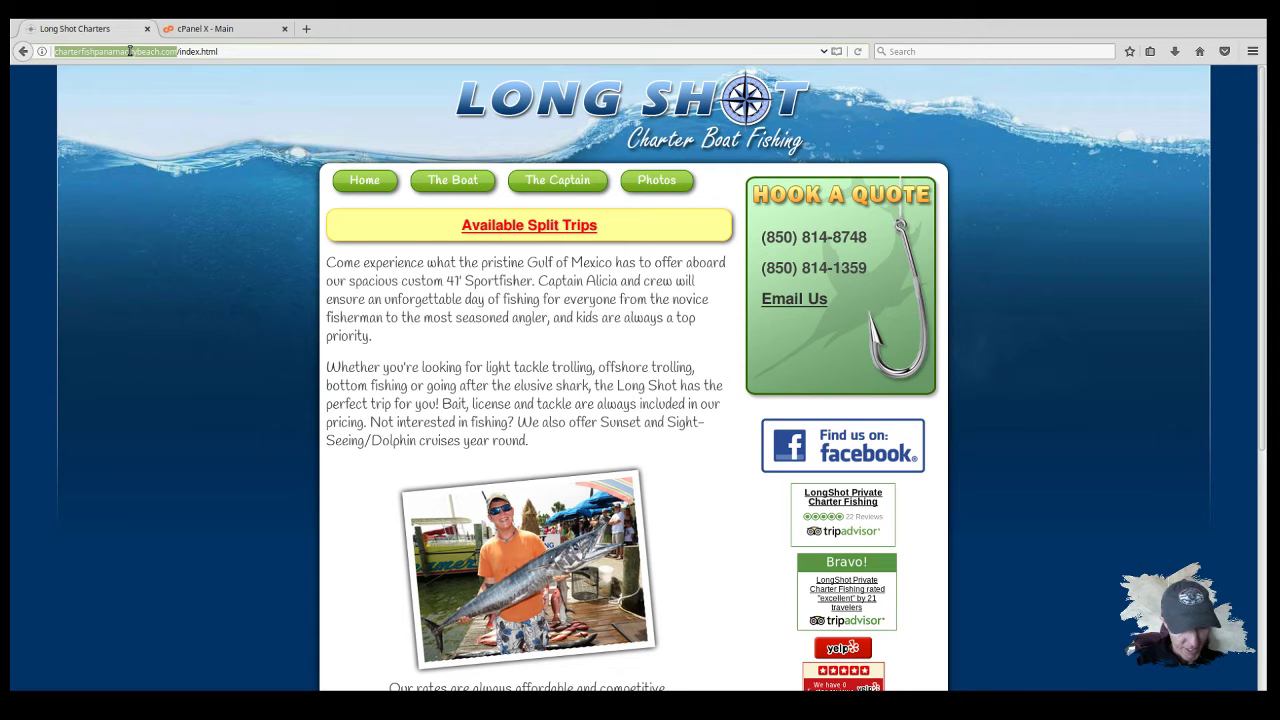
{"action": "left_click", "coordinate": [306, 29]}
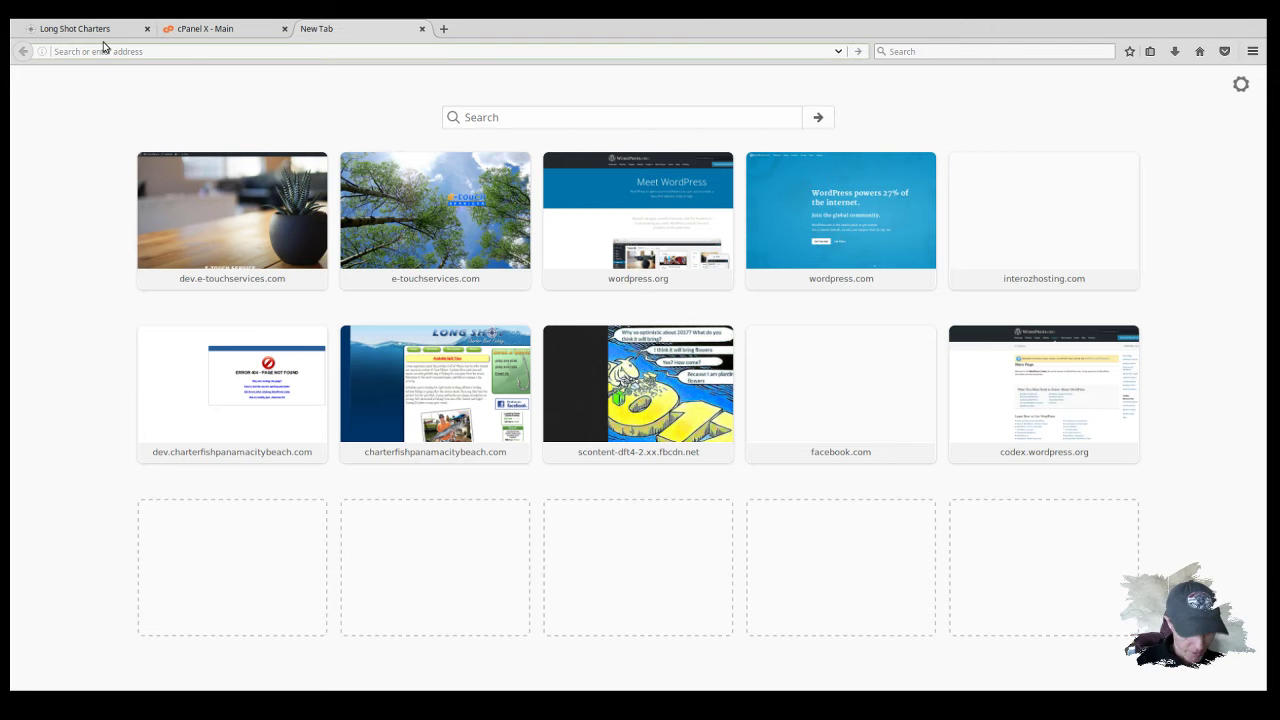
{"action": "key", "text": "ctrl+v"}
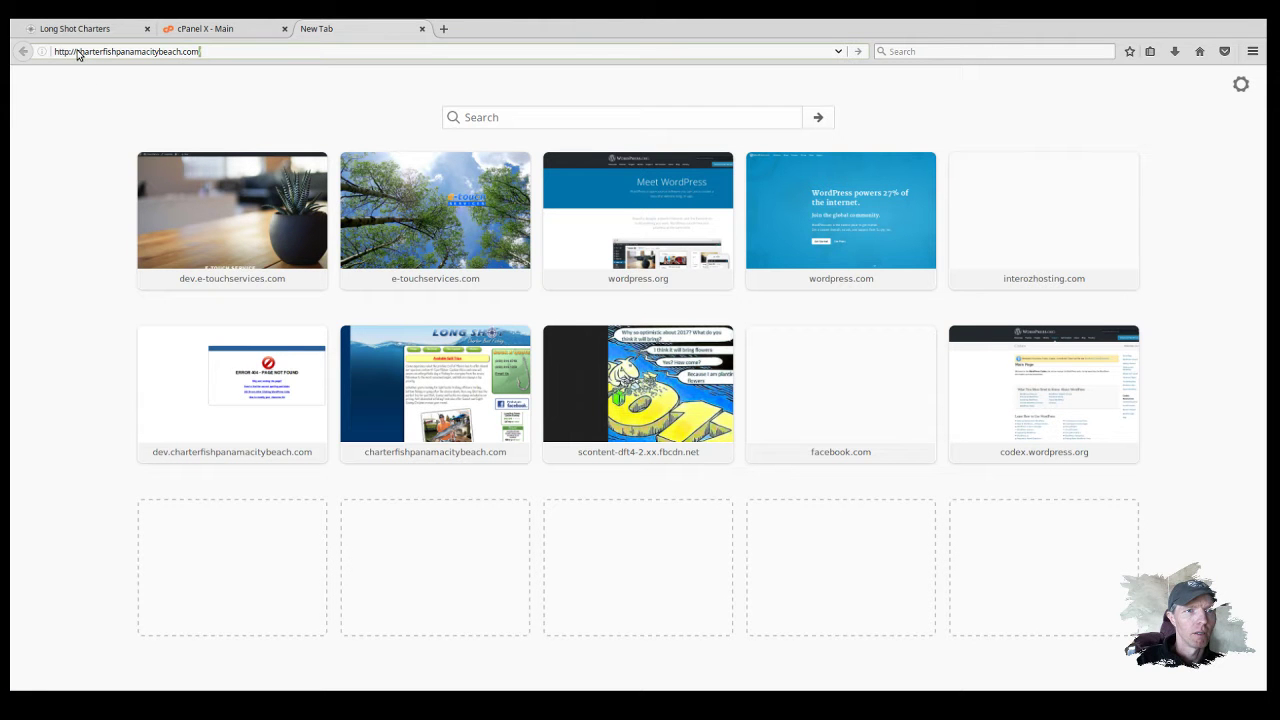
{"action": "type", "text": "/"}
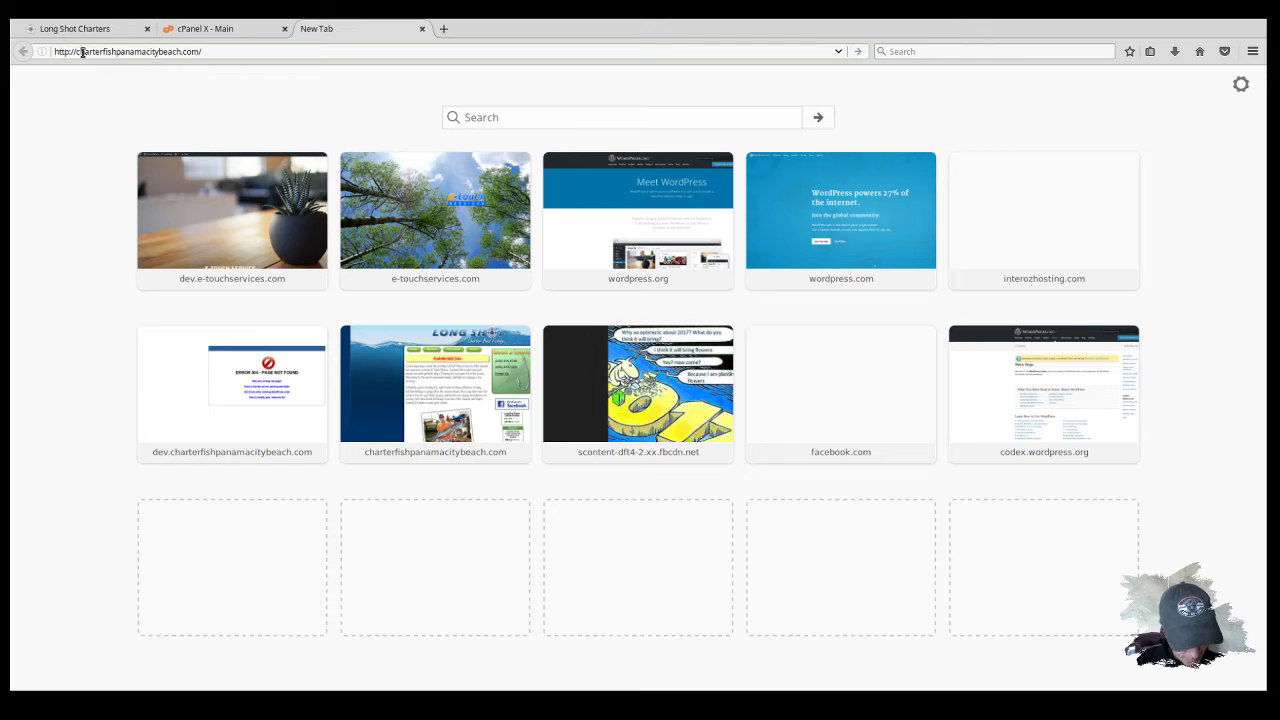
{"action": "left_click", "coordinate": [80, 52]}
{"action": "type", "text": "dev."}
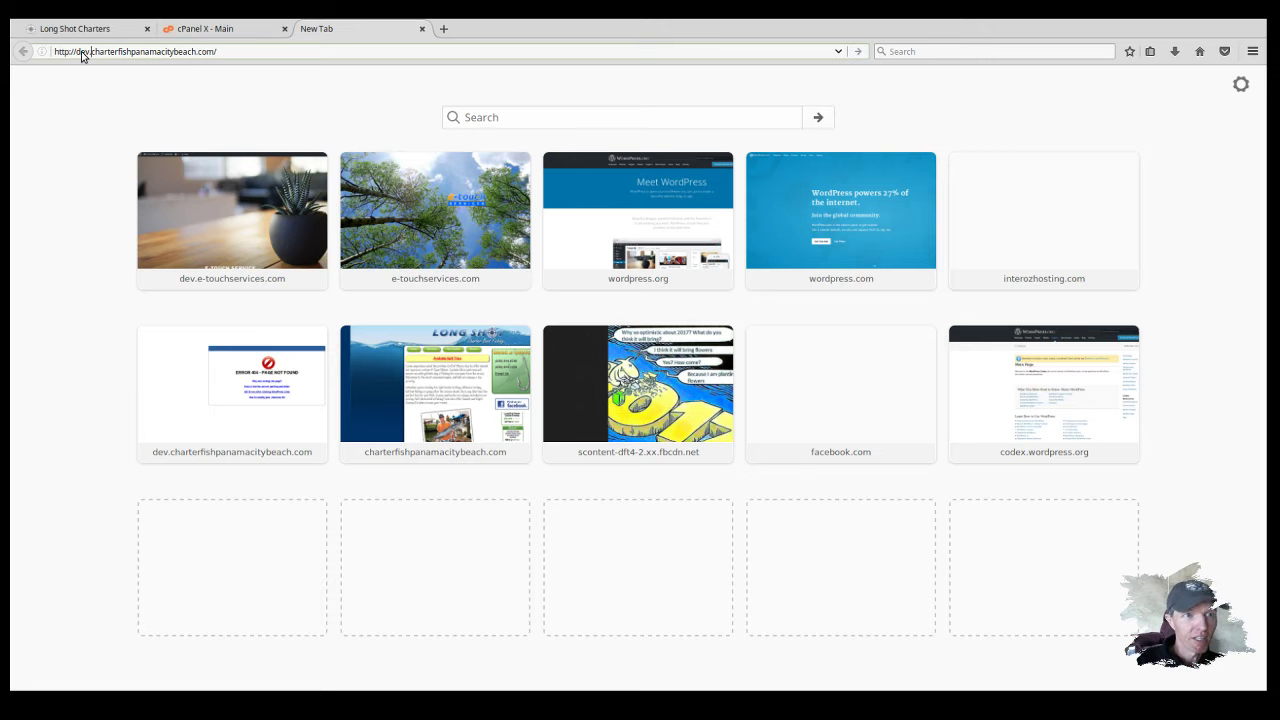
{"action": "left_click", "coordinate": [236, 50]}
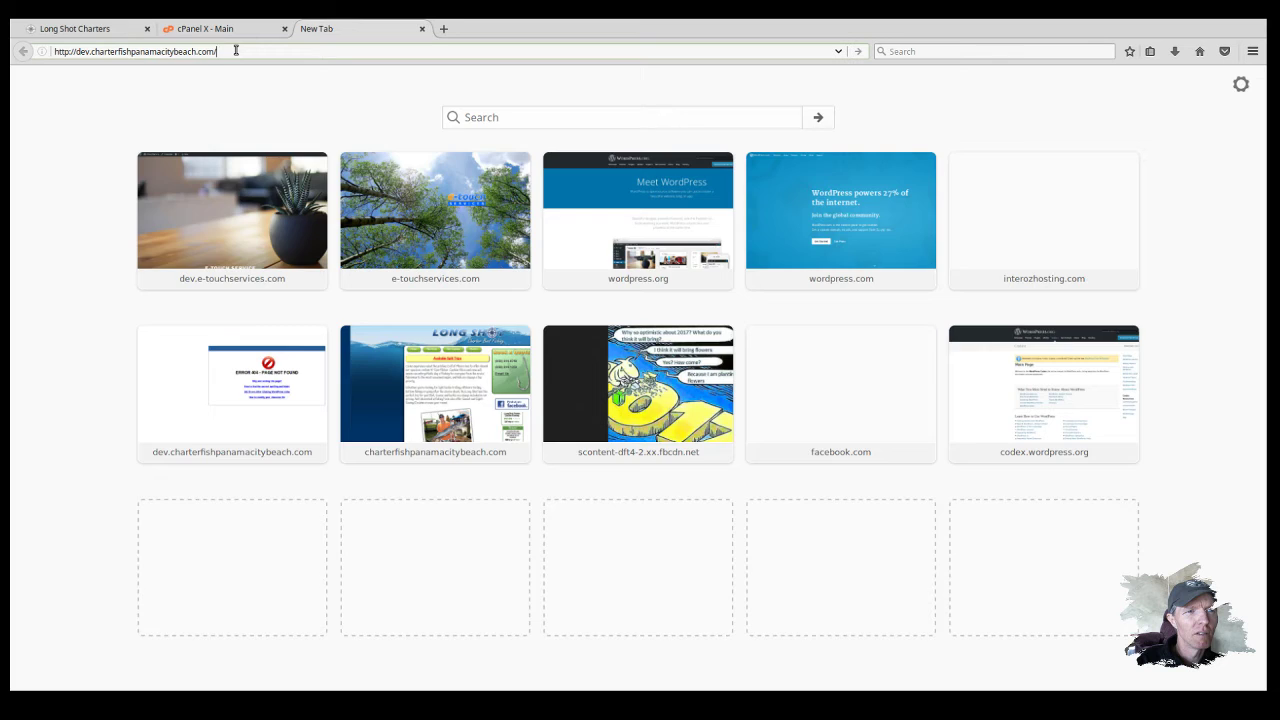
{"action": "key", "text": "Return"}
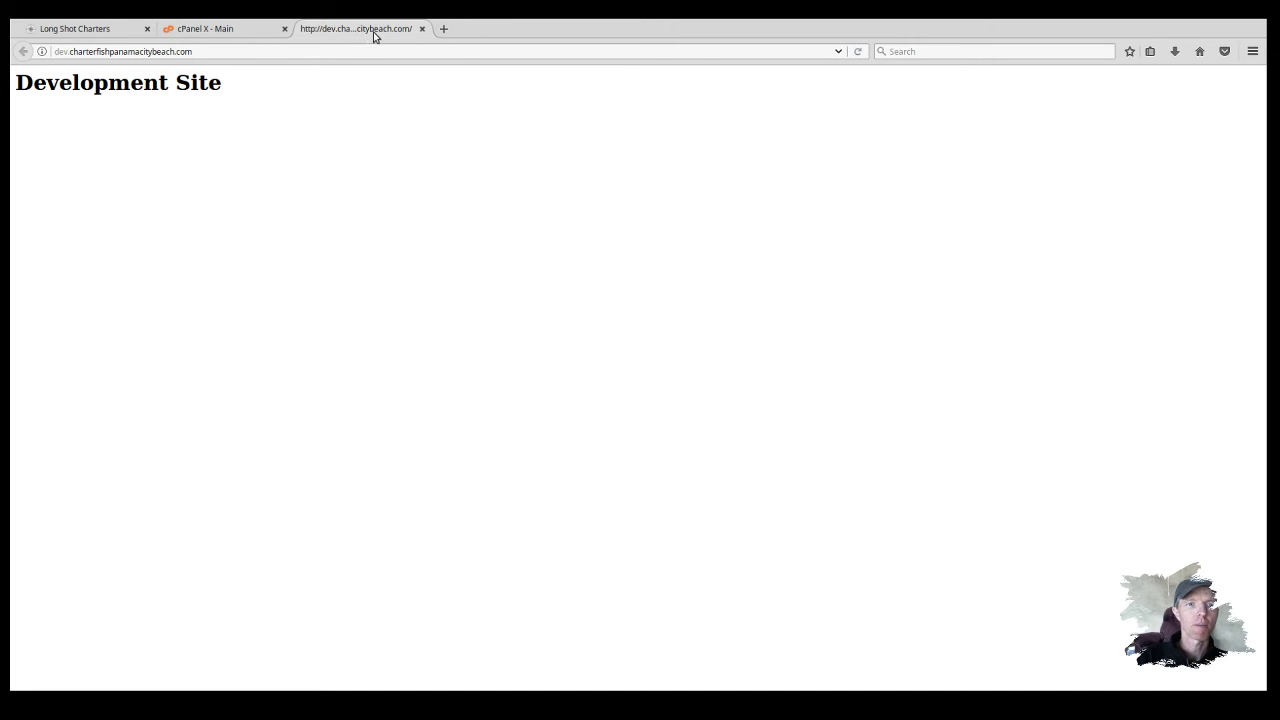
{"action": "left_click_drag", "start_coordinate": [374, 36], "coordinate": [200, 30]}
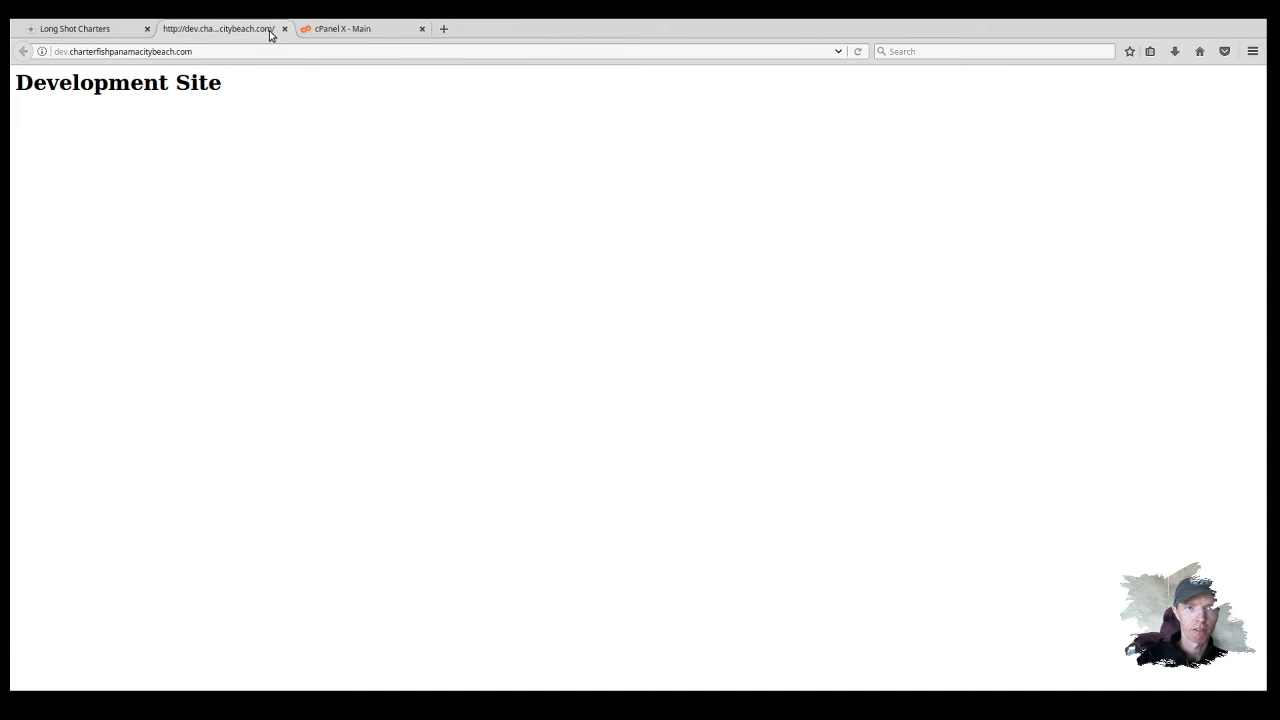
{"action": "left_click", "coordinate": [334, 34]}
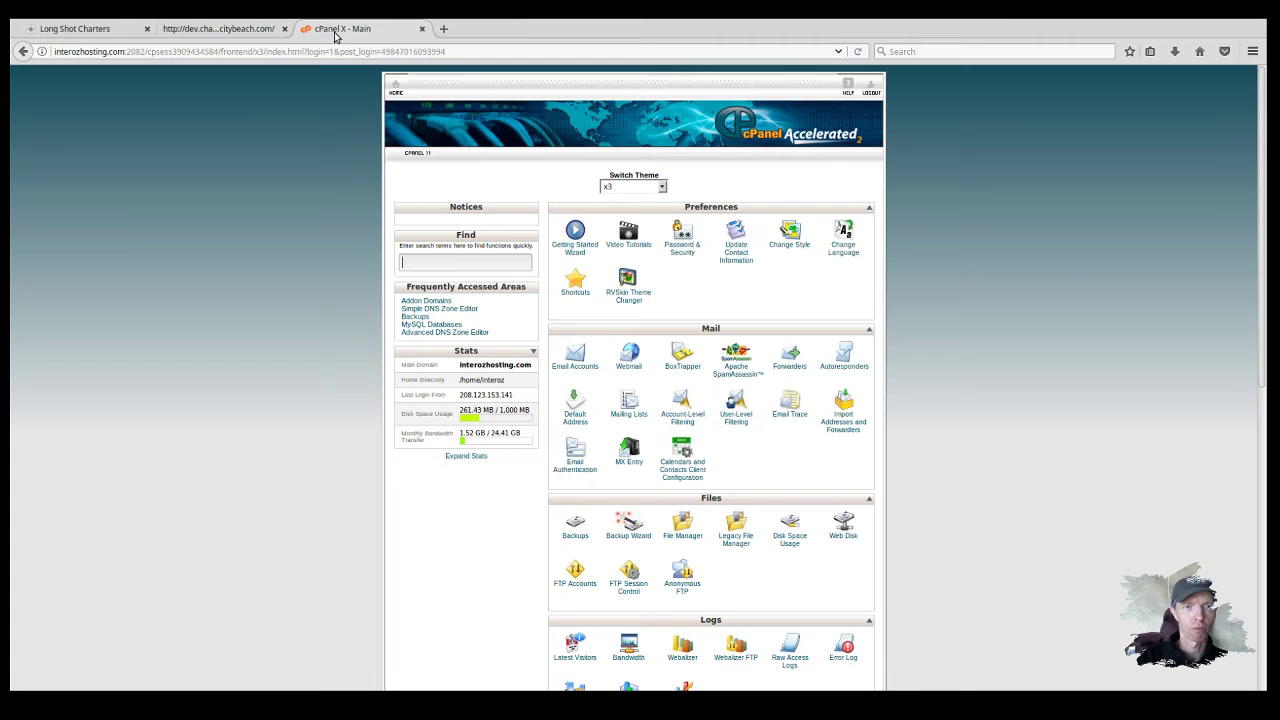
{"action": "left_click", "coordinate": [112, 32]}
{"action": "left_click", "coordinate": [198, 34]}
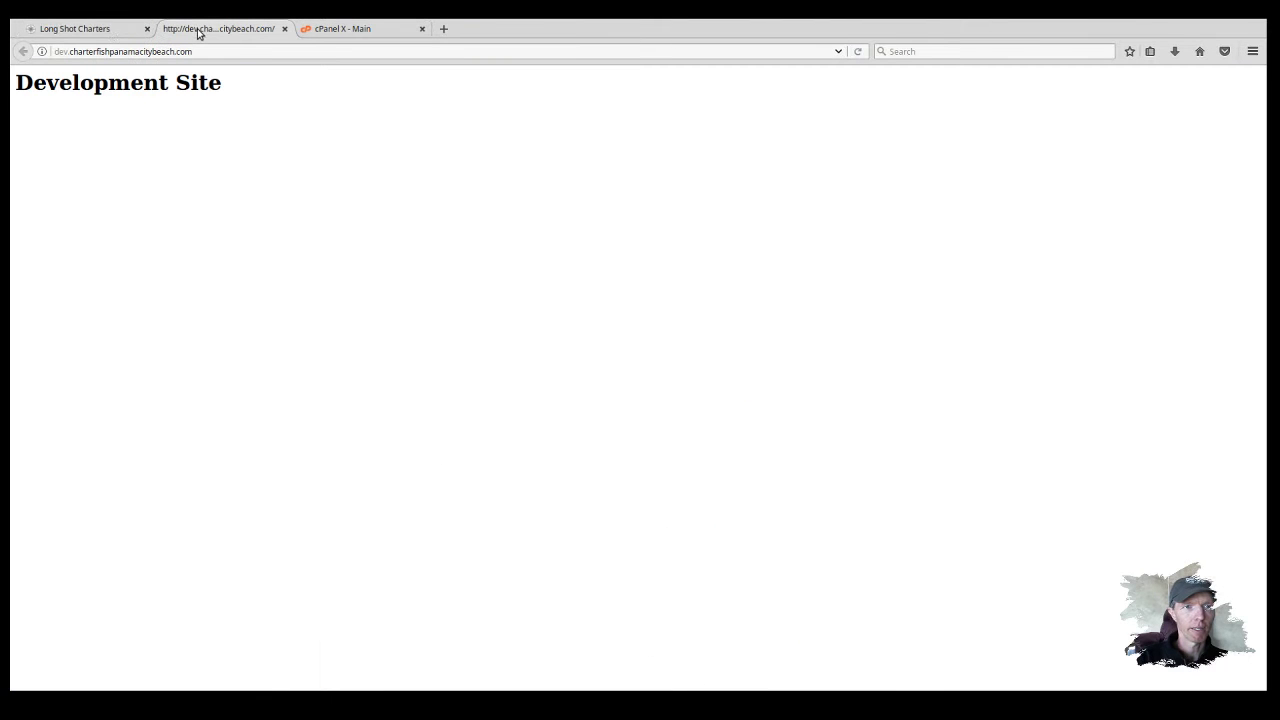
{"action": "left_click", "coordinate": [102, 34]}
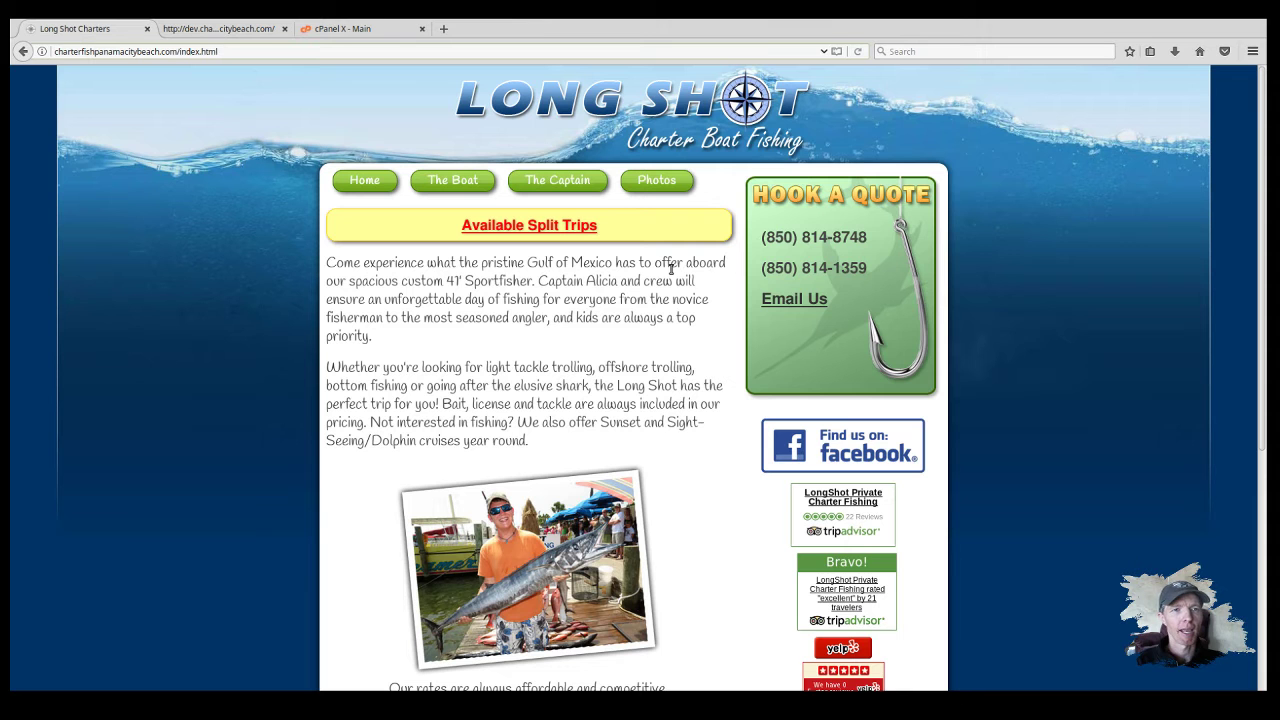
Step: Open Subdomains from cPanel home and check dev.charterfishpanamacitybeach.com's /public_html/dev document root
{"action": "left_click", "coordinate": [370, 30]}
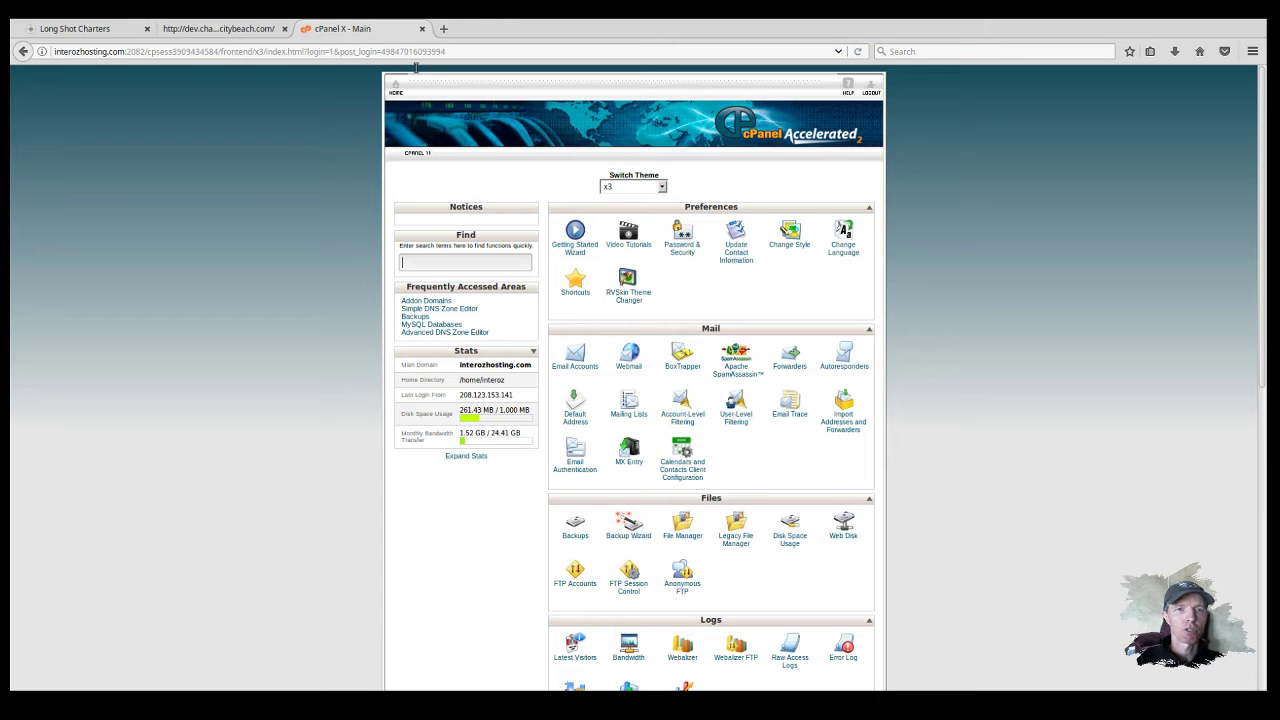
{"action": "scroll", "coordinate": [946, 383], "scroll_direction": "down", "scroll_amount": 5}
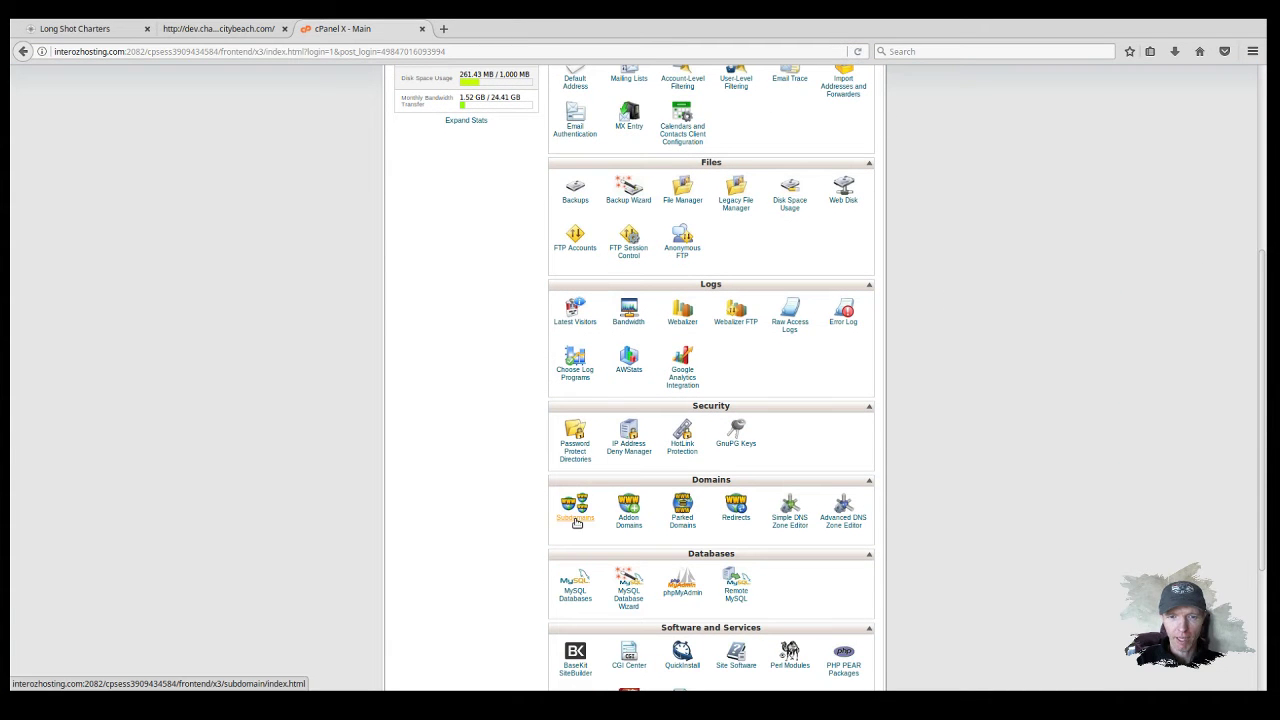
{"action": "left_click", "coordinate": [575, 508]}
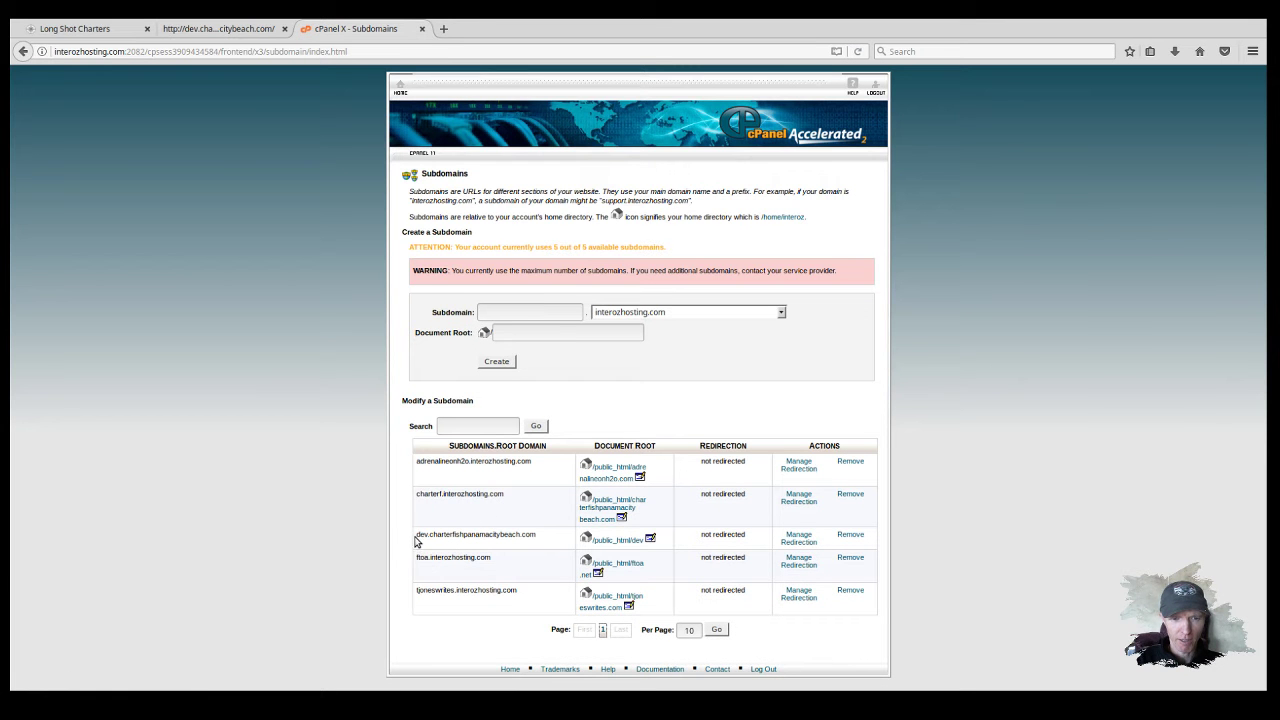
{"action": "left_click_drag", "start_coordinate": [417, 536], "coordinate": [535, 534]}
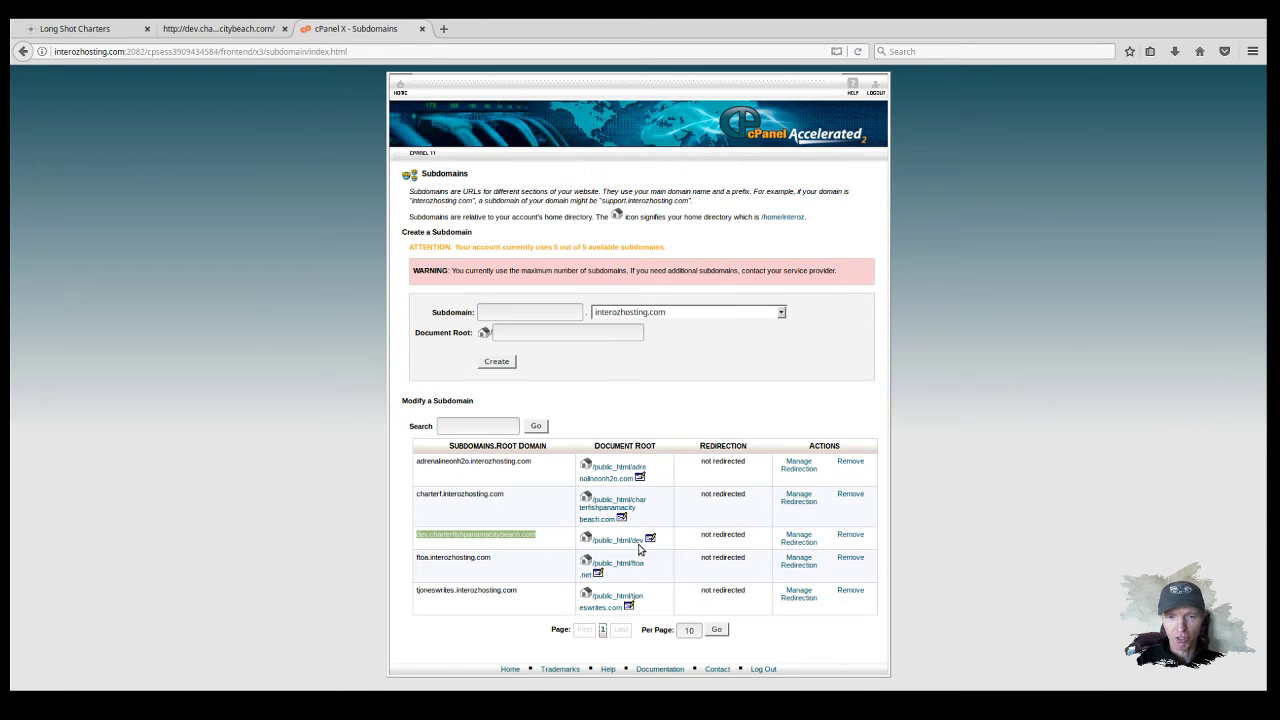
{"action": "left_click", "coordinate": [345, 530]}
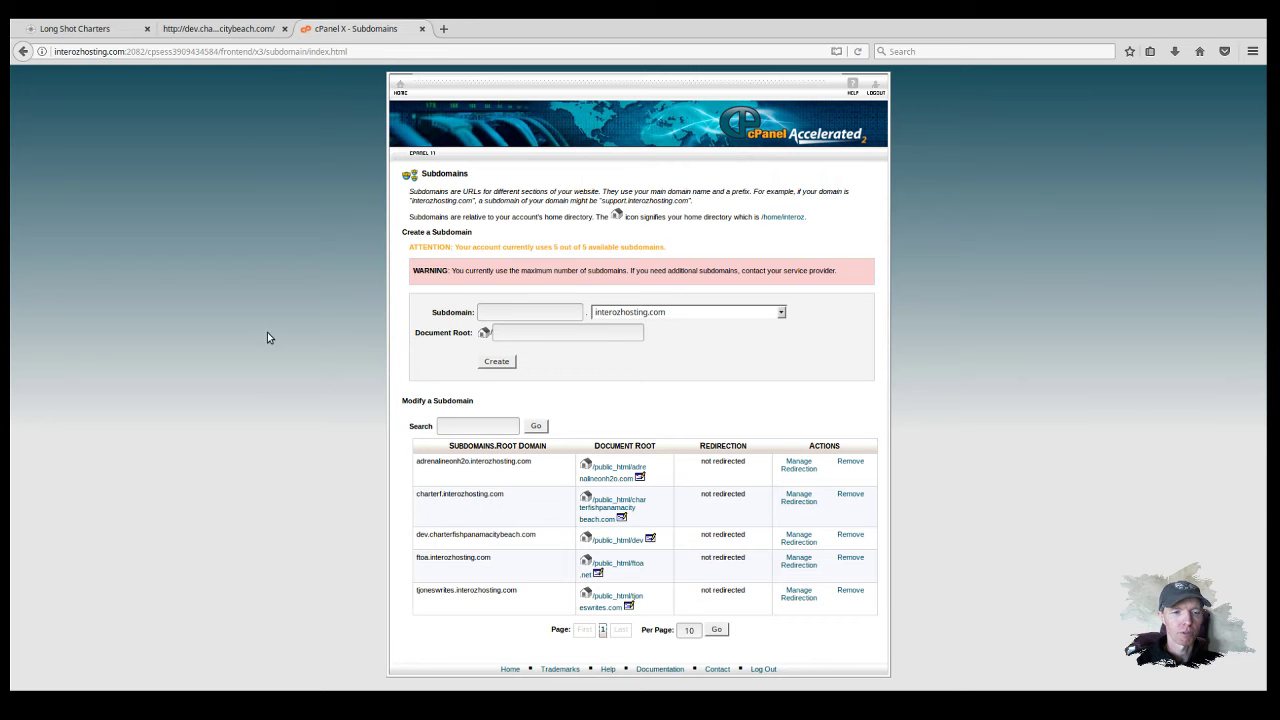
Step: Open wordpress.org in a new tab, download the WordPress 4.7.3 .tar.gz, and check Downloads
{"action": "left_click", "coordinate": [82, 35]}
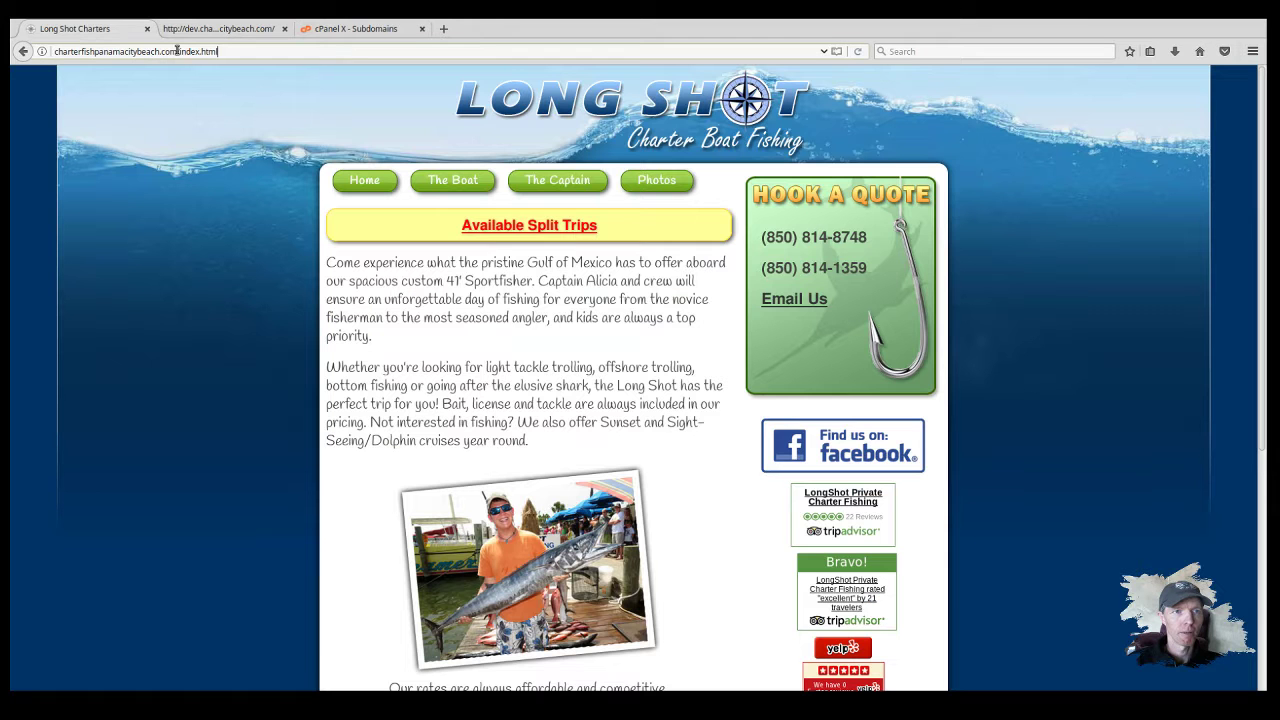
{"action": "left_click", "coordinate": [444, 30]}
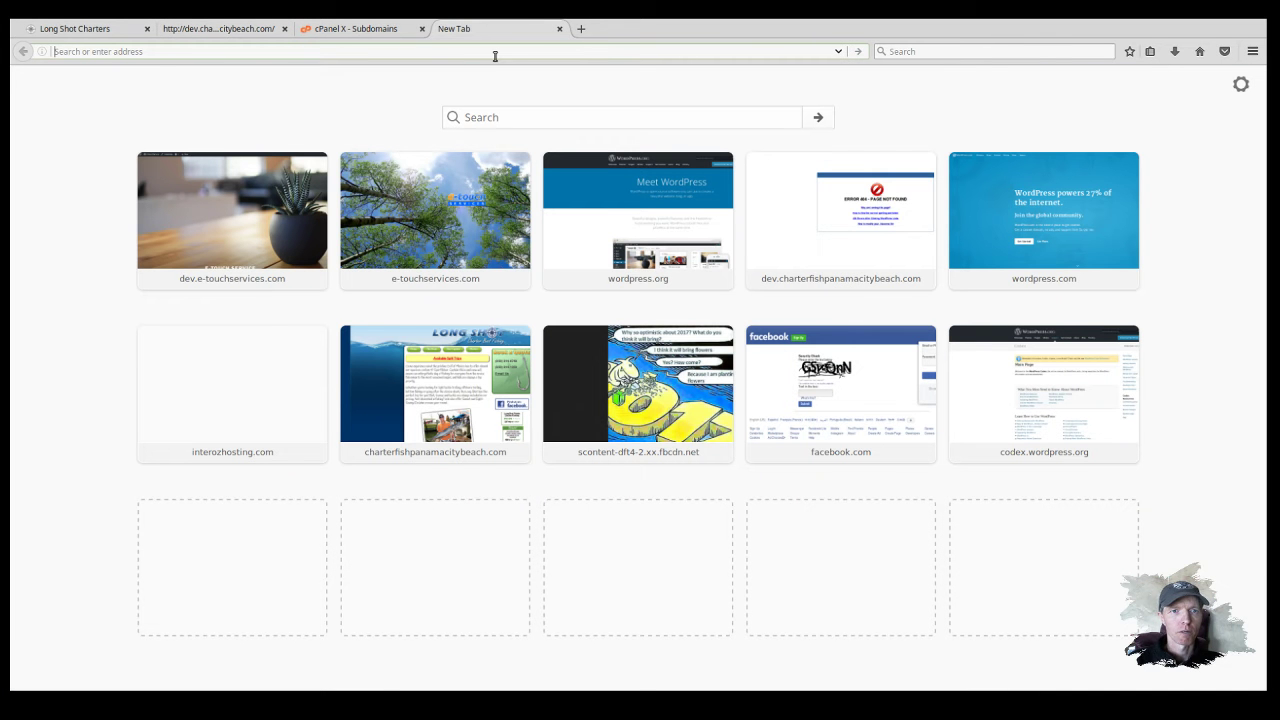
{"action": "type", "text": "wo"}
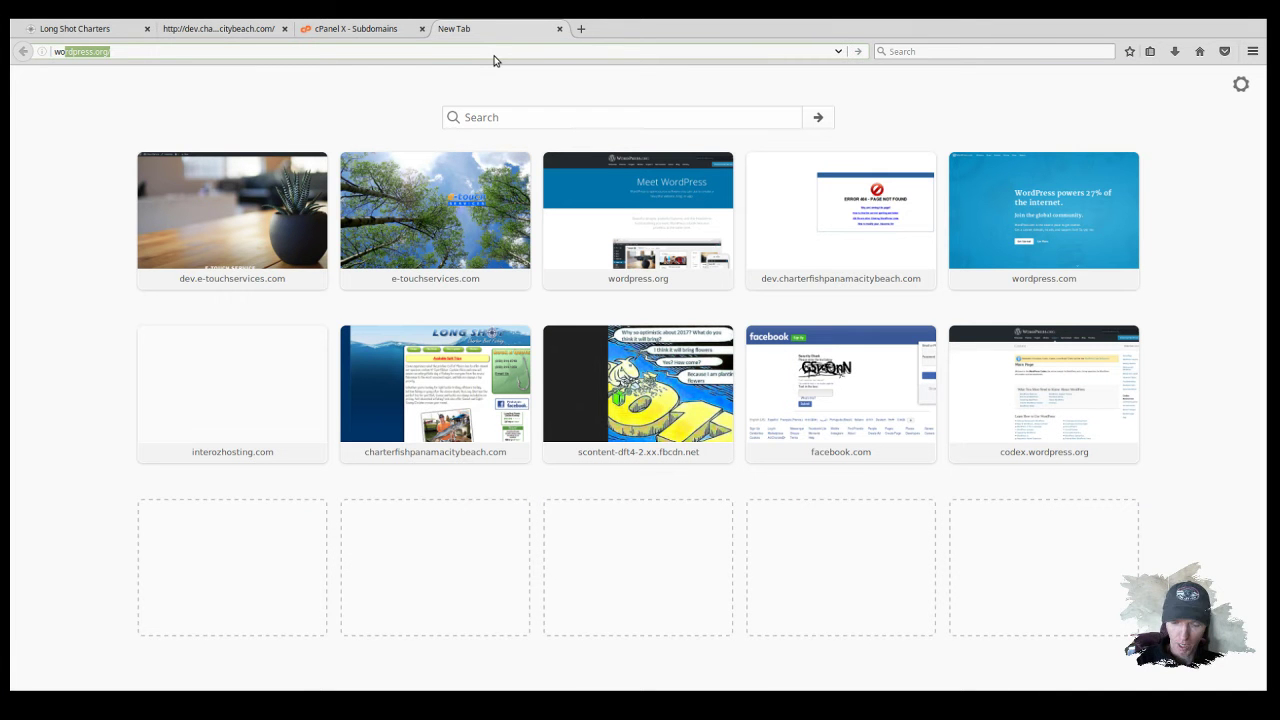
{"action": "key", "text": "Return"}
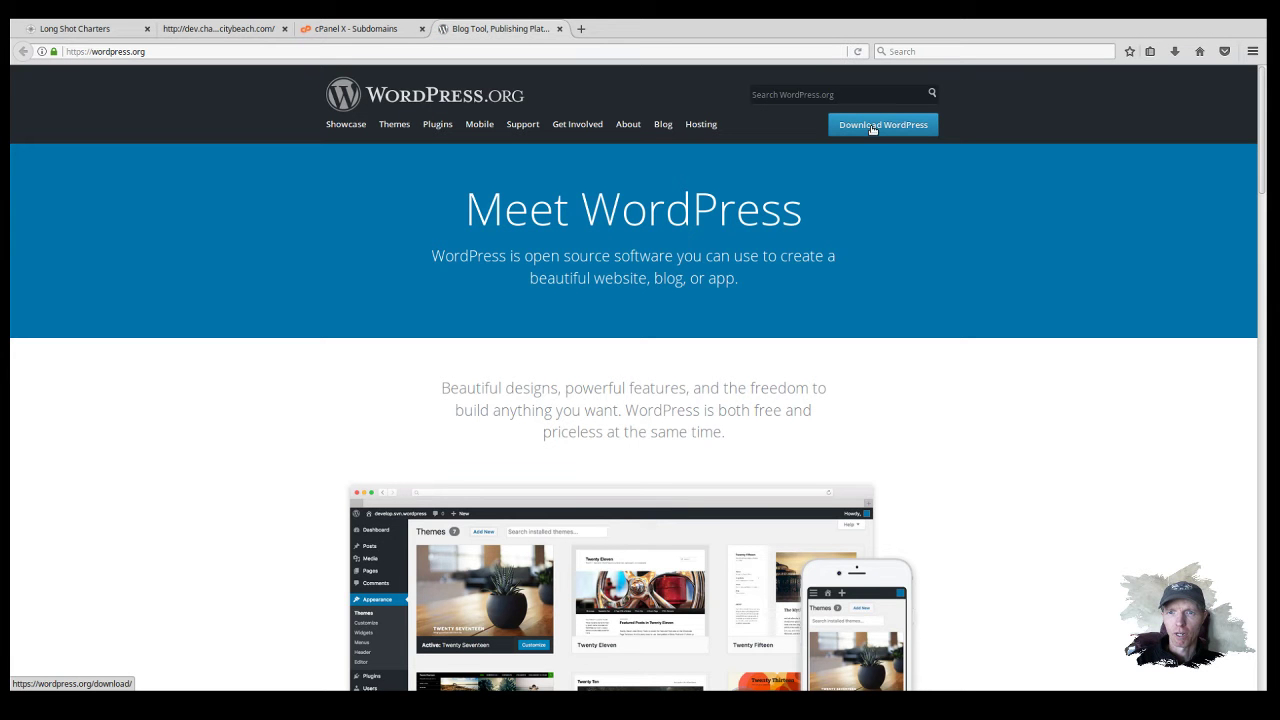
{"action": "left_click", "coordinate": [870, 130]}
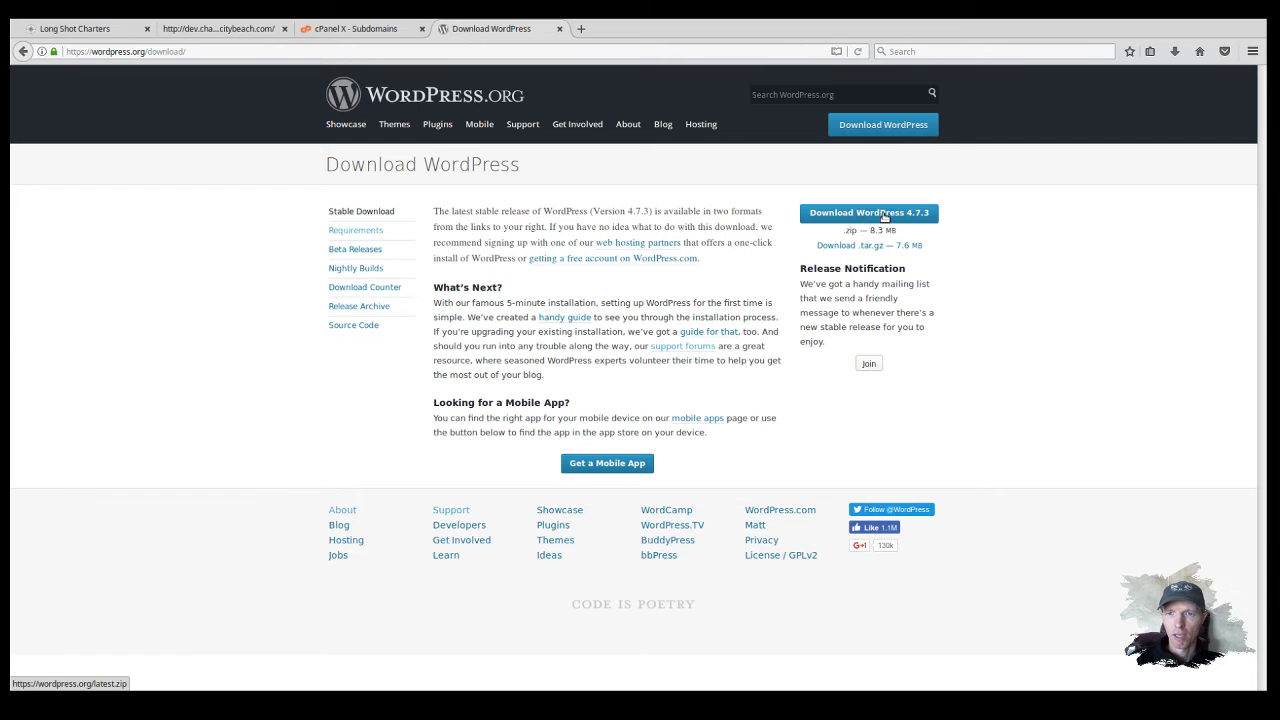
{"action": "left_click", "coordinate": [842, 248]}
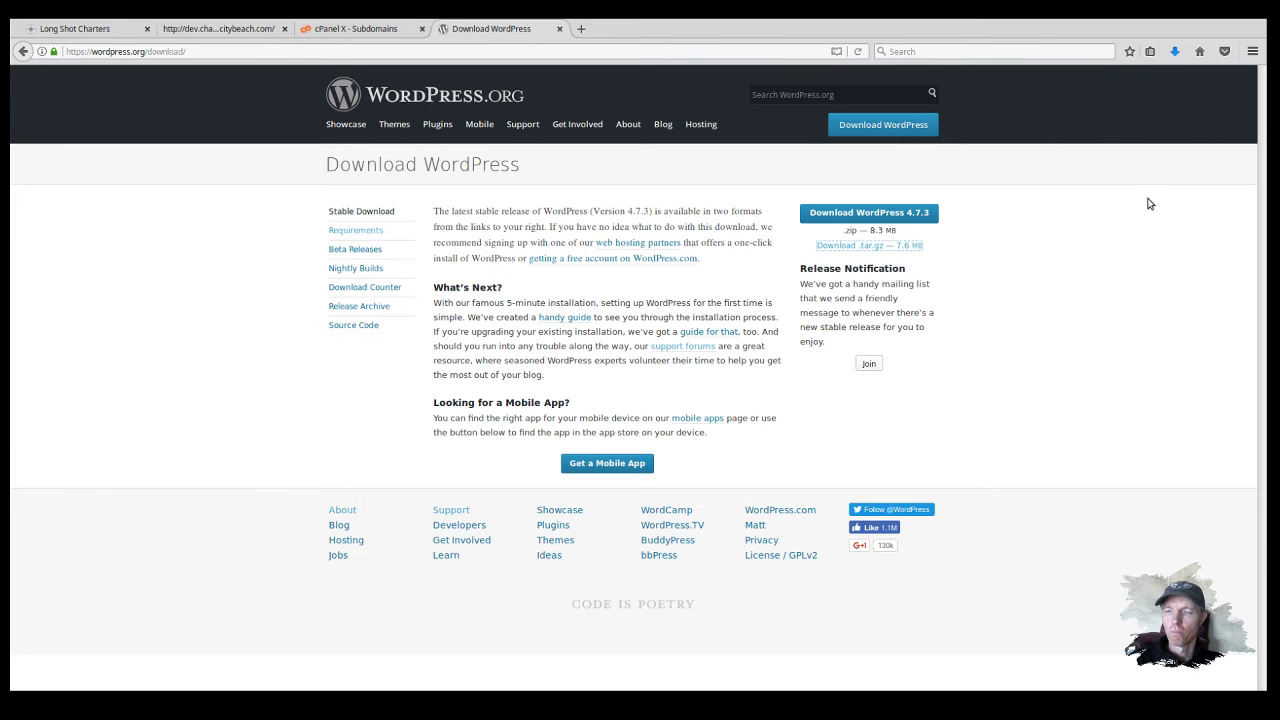
{"action": "left_click", "coordinate": [1175, 55]}
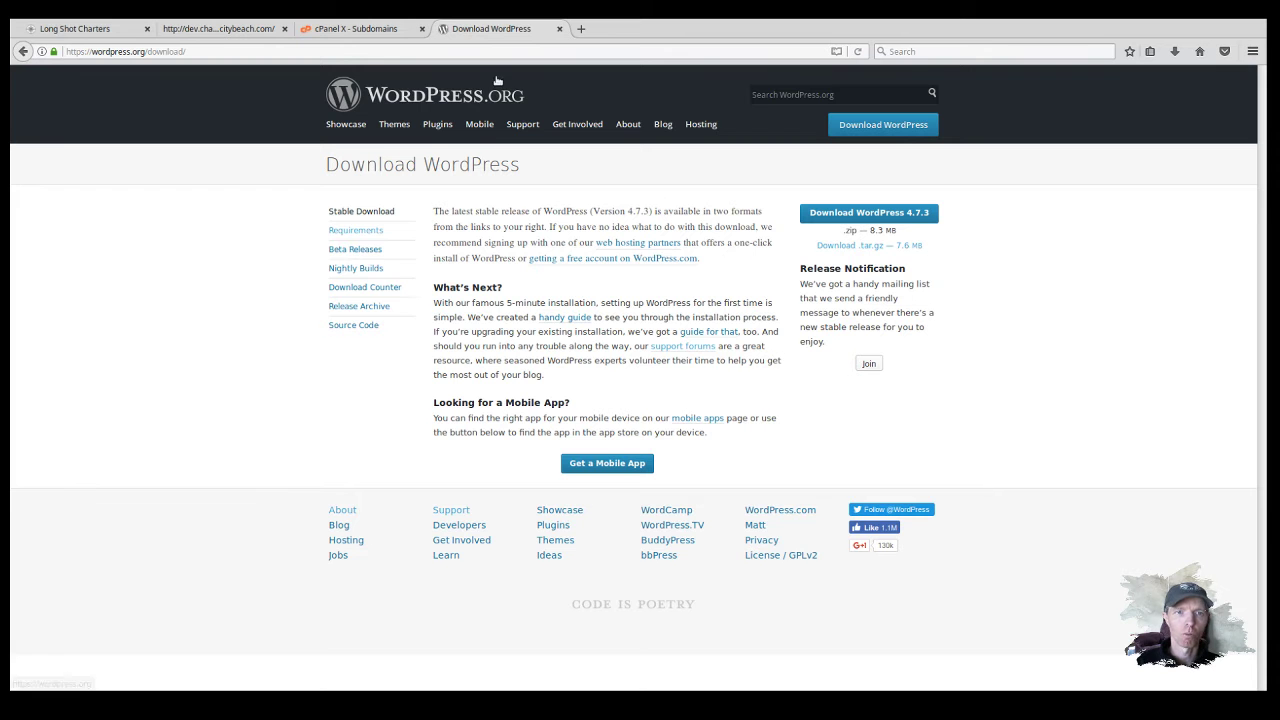
Step: Go from the cPanel Subdomains tab back to HOME and scroll to the Files tools
{"action": "left_click", "coordinate": [351, 30]}
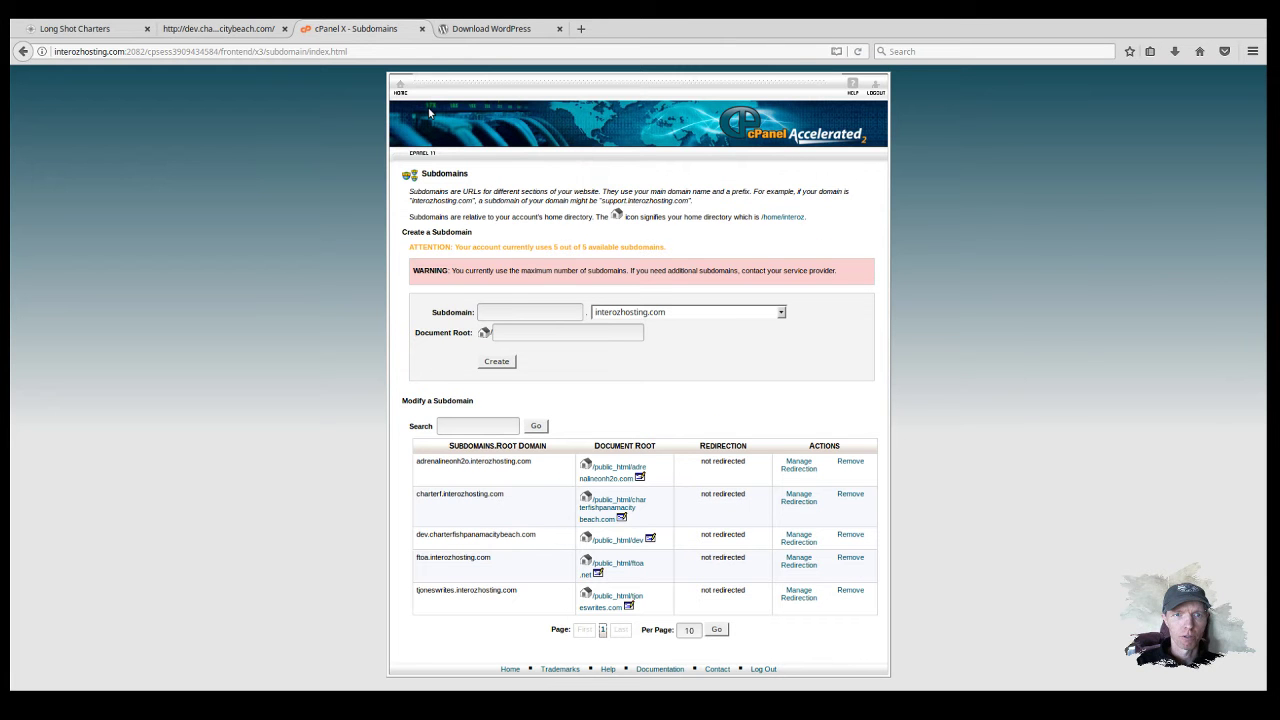
{"action": "left_click", "coordinate": [401, 89]}
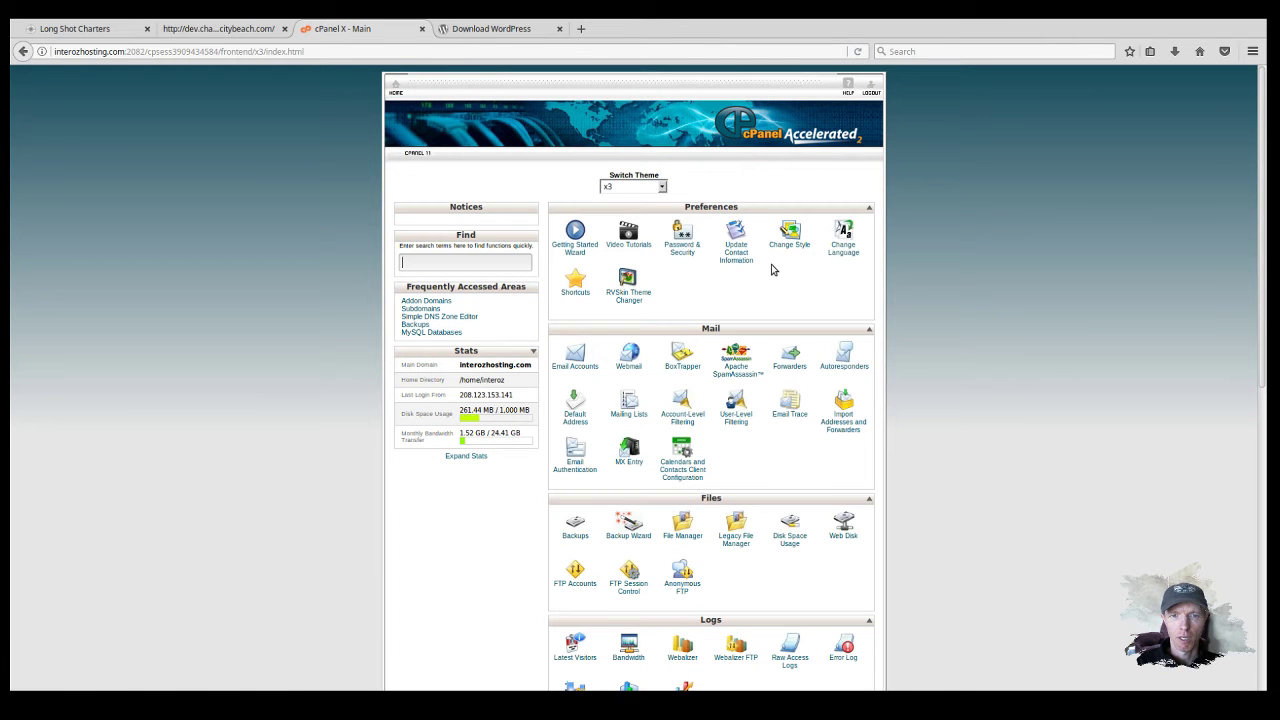
{"action": "scroll", "coordinate": [771, 269], "scroll_direction": "down", "scroll_amount": 3}
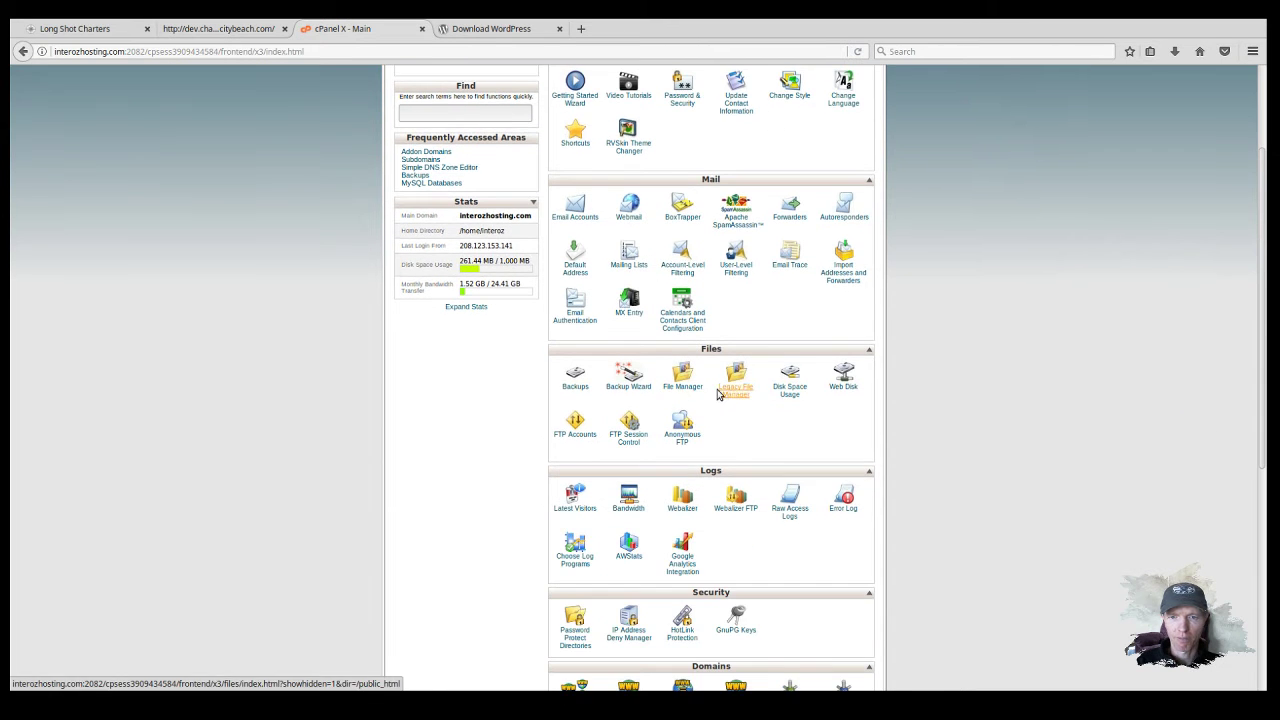
Step: Open File Manager at Web Root, enter the dev folder, and delete index.html
{"action": "left_click", "coordinate": [756, 394]}
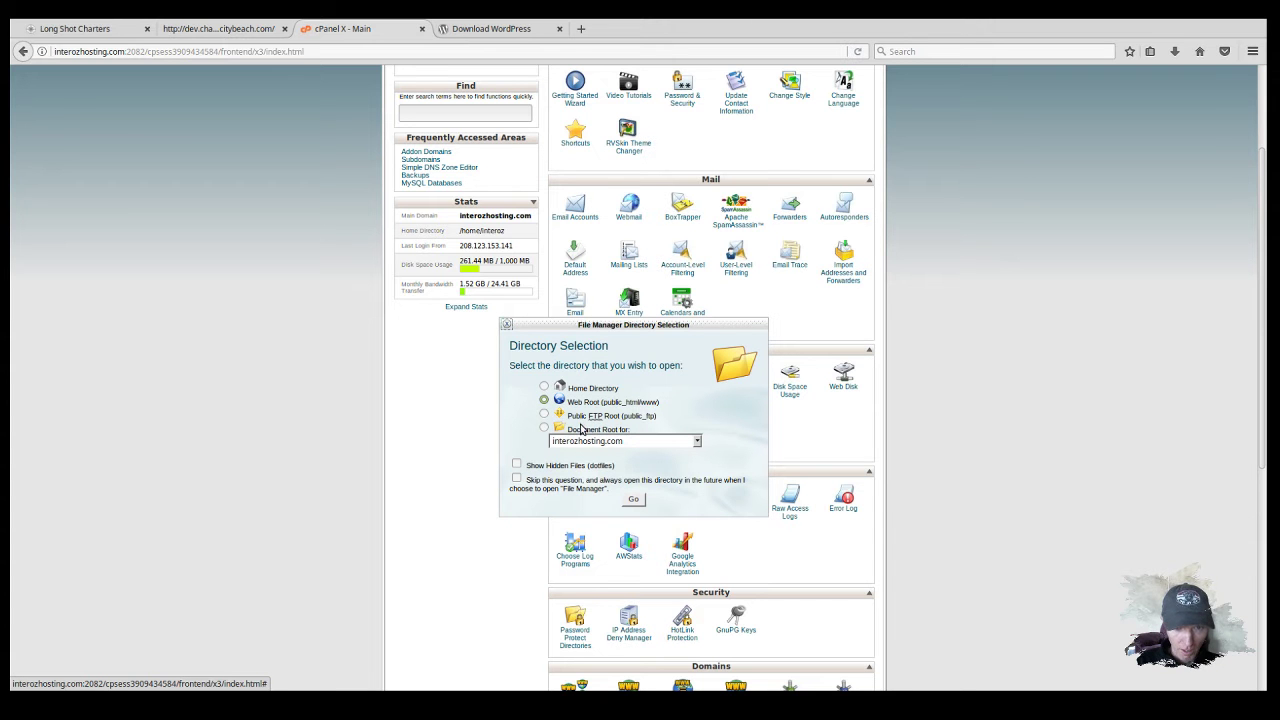
{"action": "left_click", "coordinate": [633, 499]}
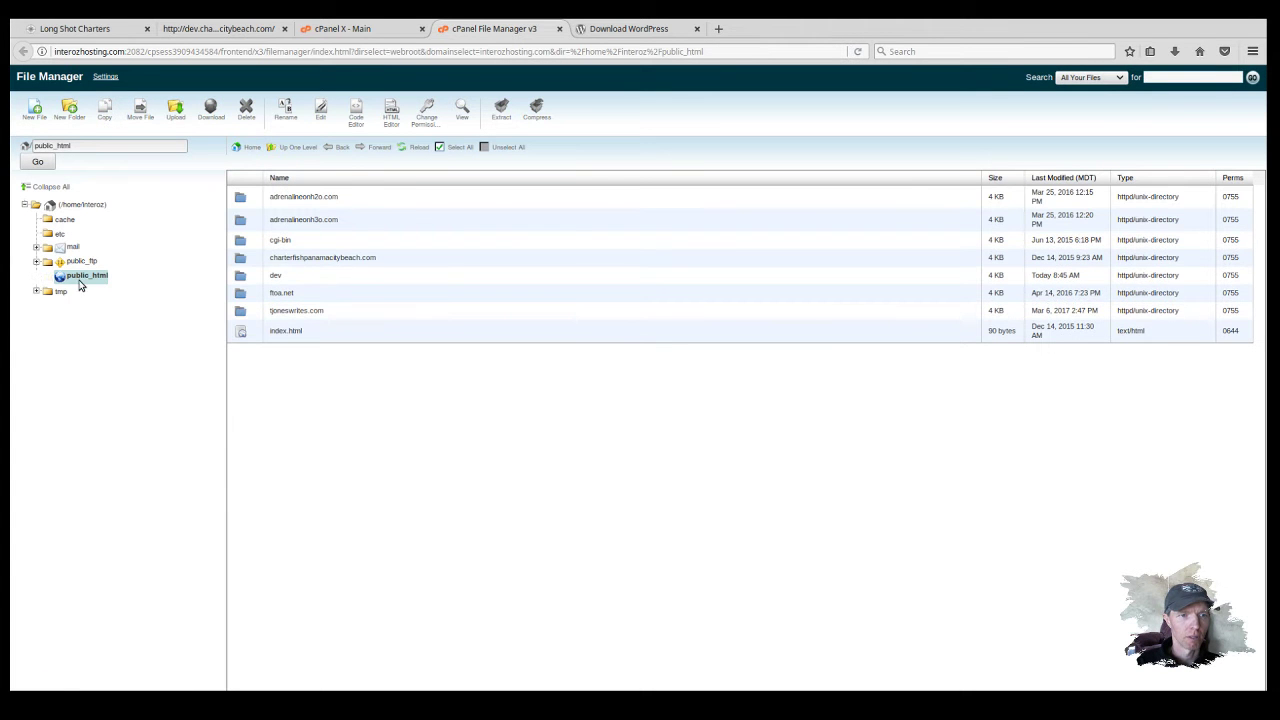
{"action": "left_click", "coordinate": [282, 277]}
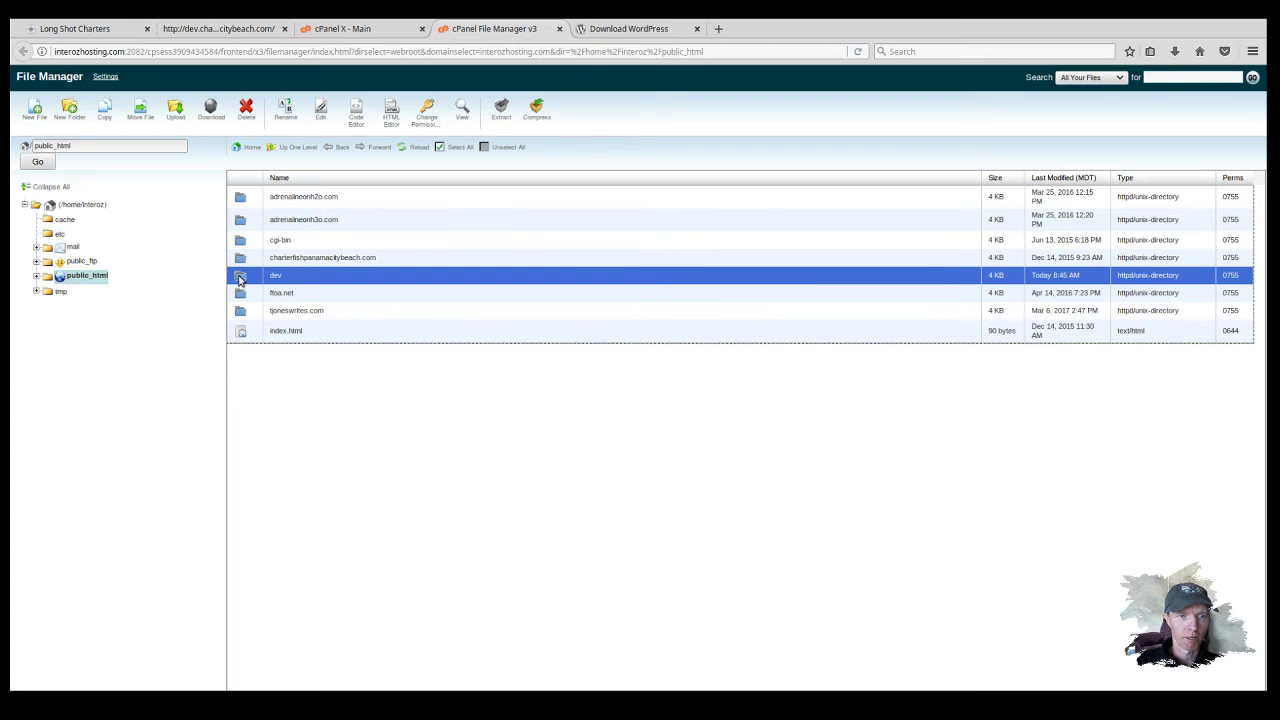
{"action": "left_click", "coordinate": [240, 280]}
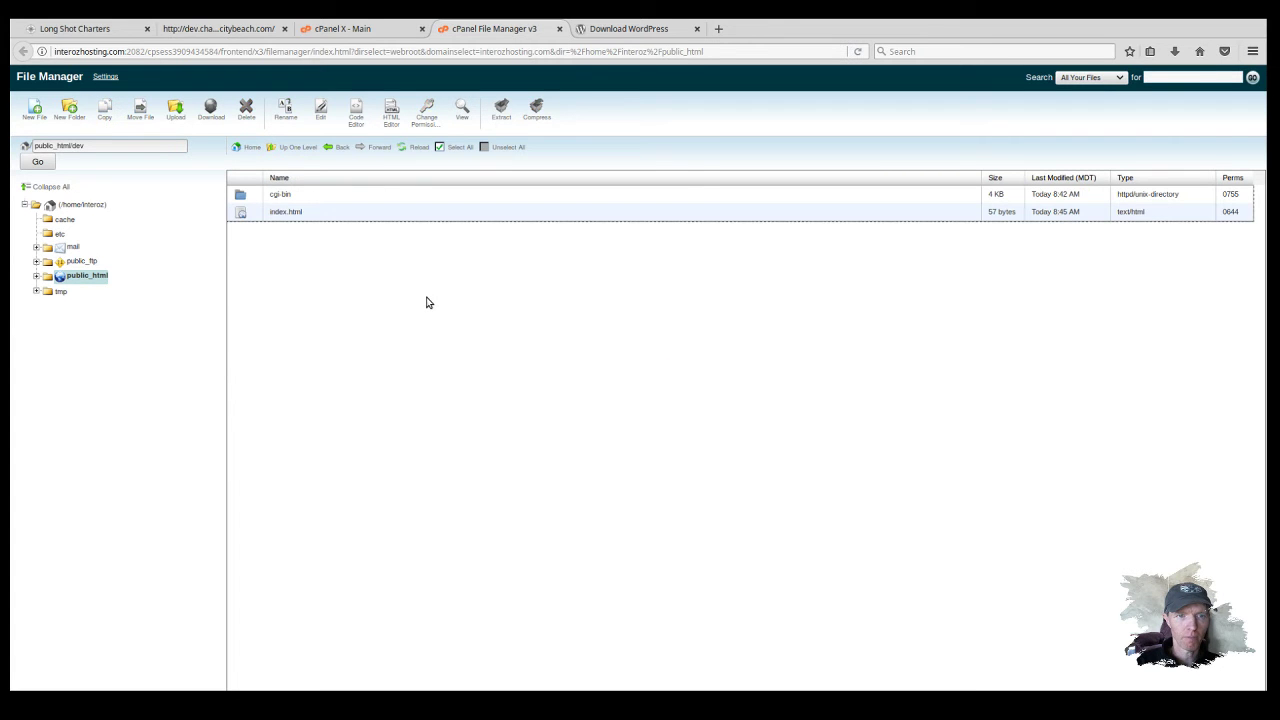
{"action": "left_click", "coordinate": [240, 215]}
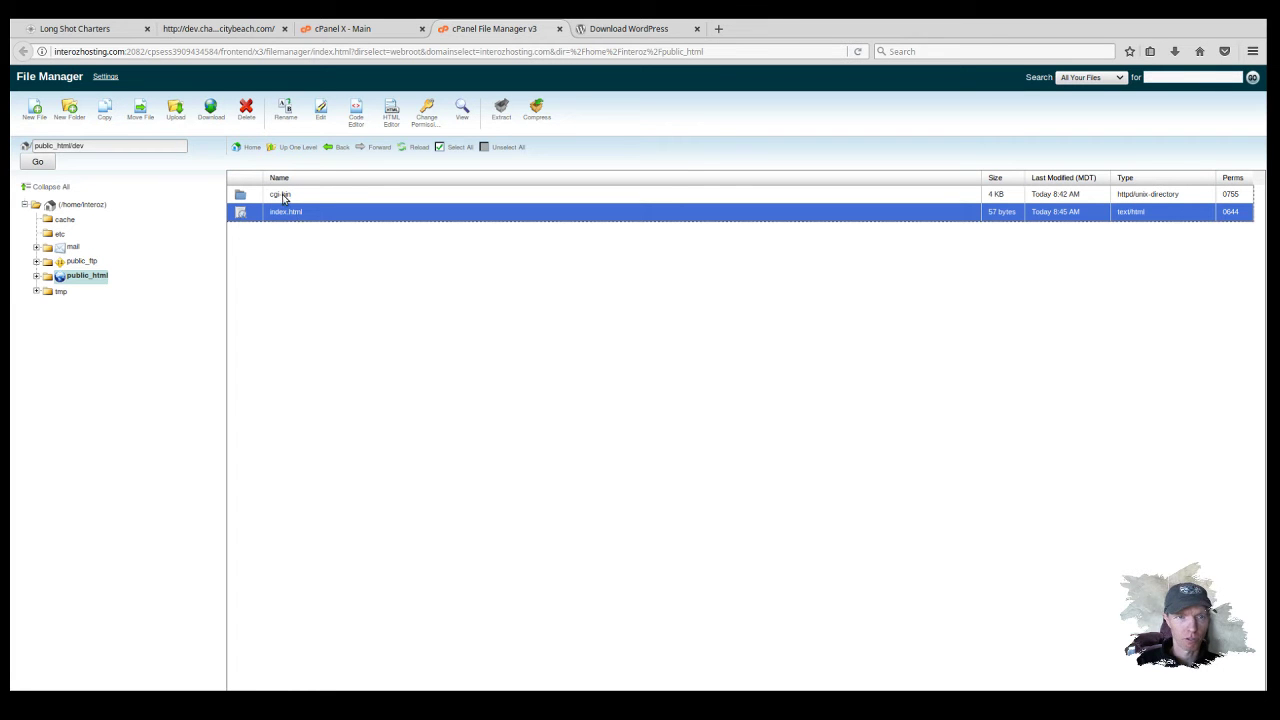
{"action": "left_click", "coordinate": [246, 110]}
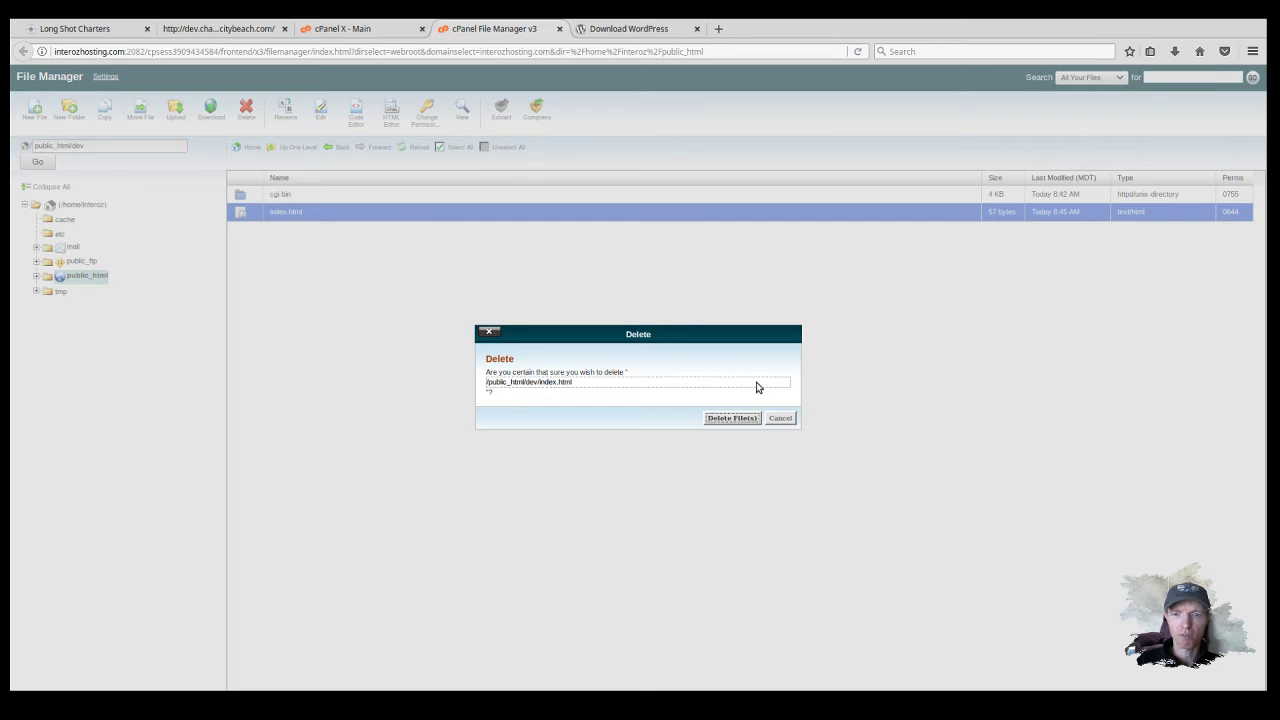
{"action": "left_click", "coordinate": [738, 419]}
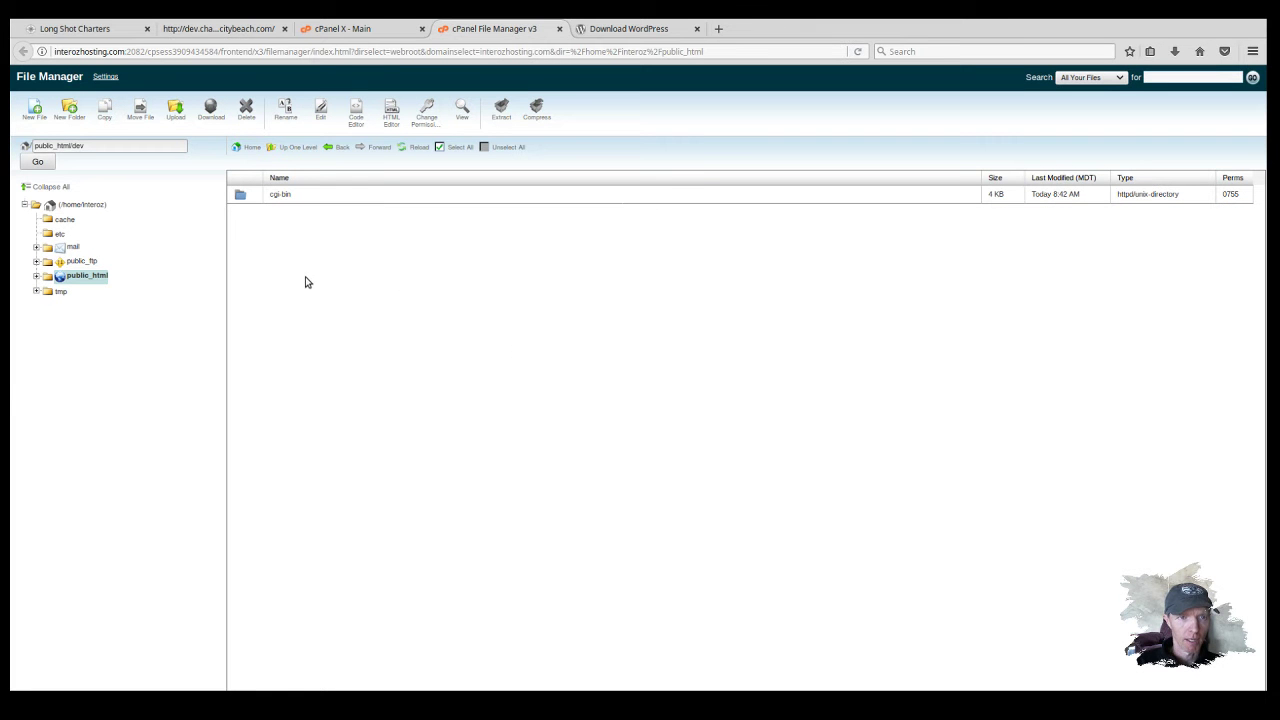
Step: Upload wordpress-4.7.3.tar.gz to public_html/dev and return to the folder listing
{"action": "left_click", "coordinate": [181, 118]}
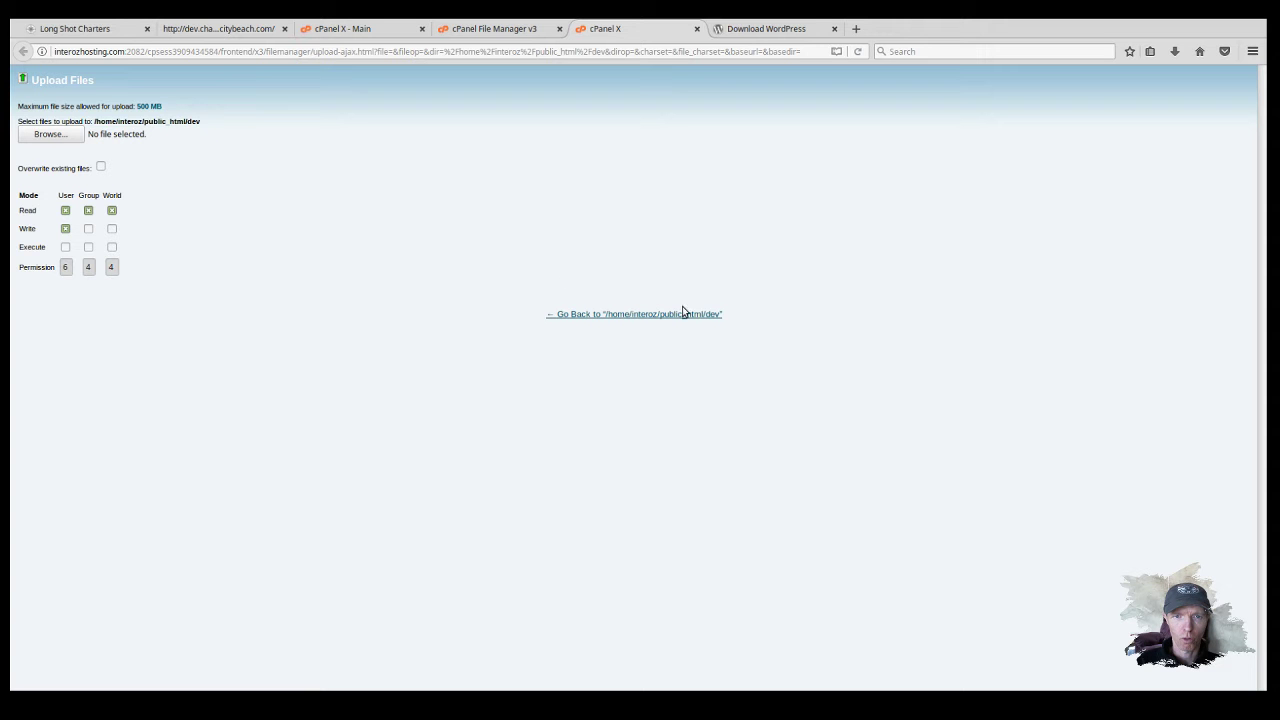
{"action": "left_click", "coordinate": [863, 538]}
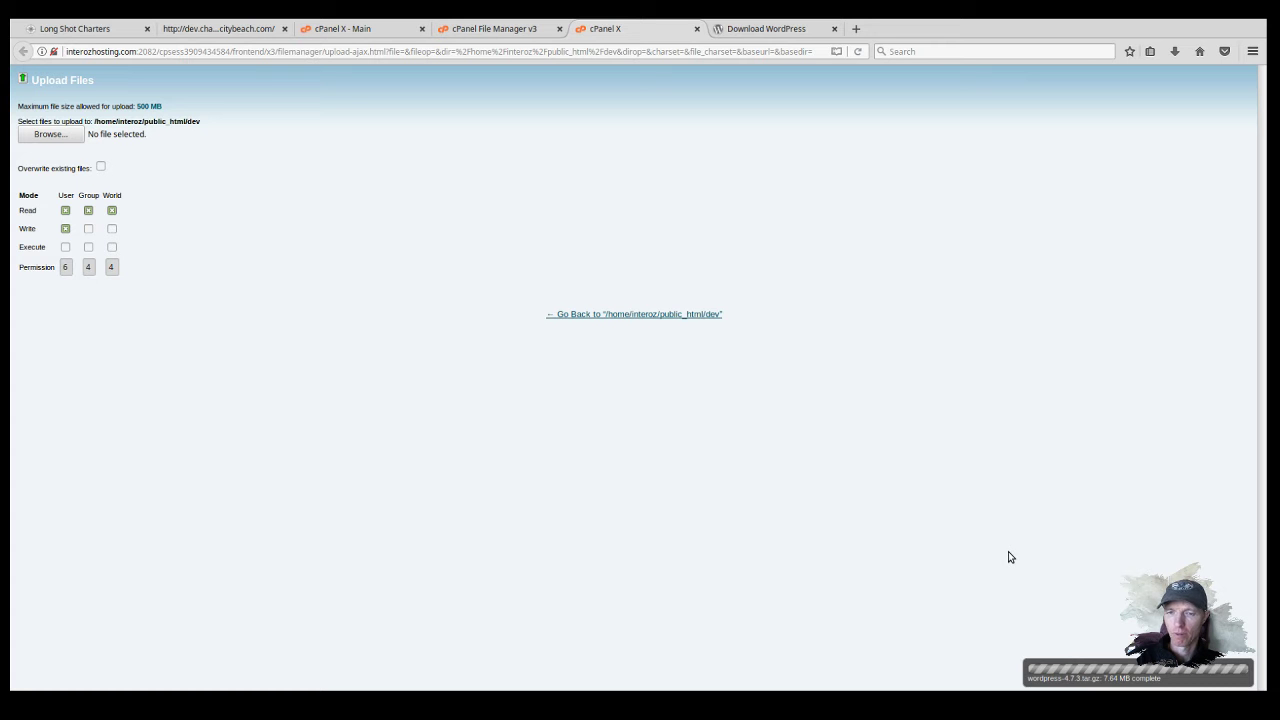
{"action": "left_click", "coordinate": [662, 315]}
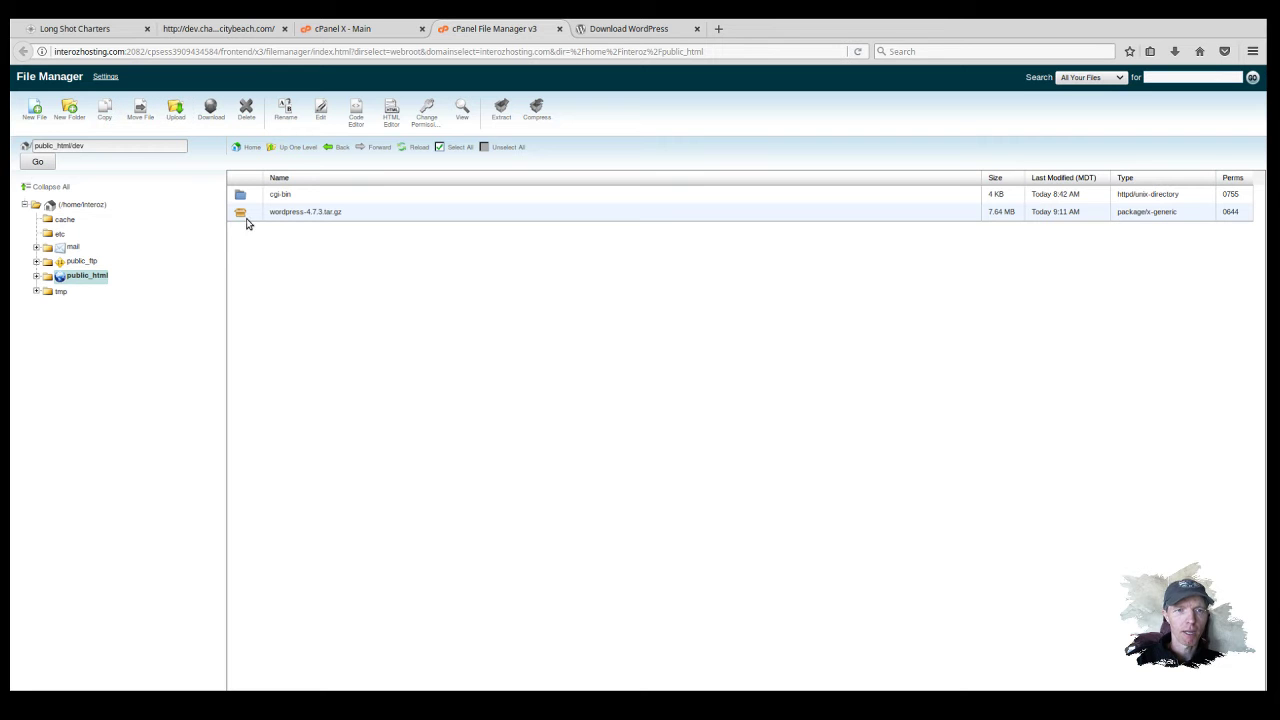
Step: Extract wordpress-4.7.3.tar.gz into /public_html/dev and close the results list
{"action": "left_click", "coordinate": [242, 216]}
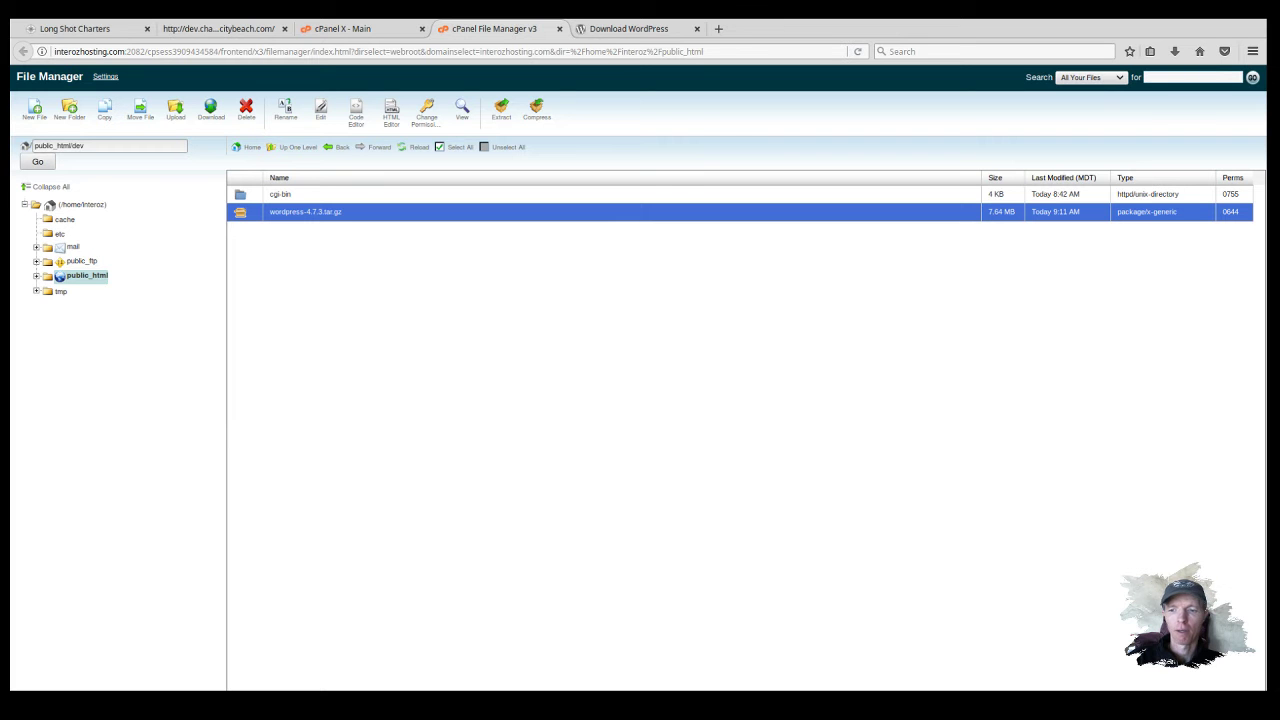
{"action": "left_click", "coordinate": [951, 684]}
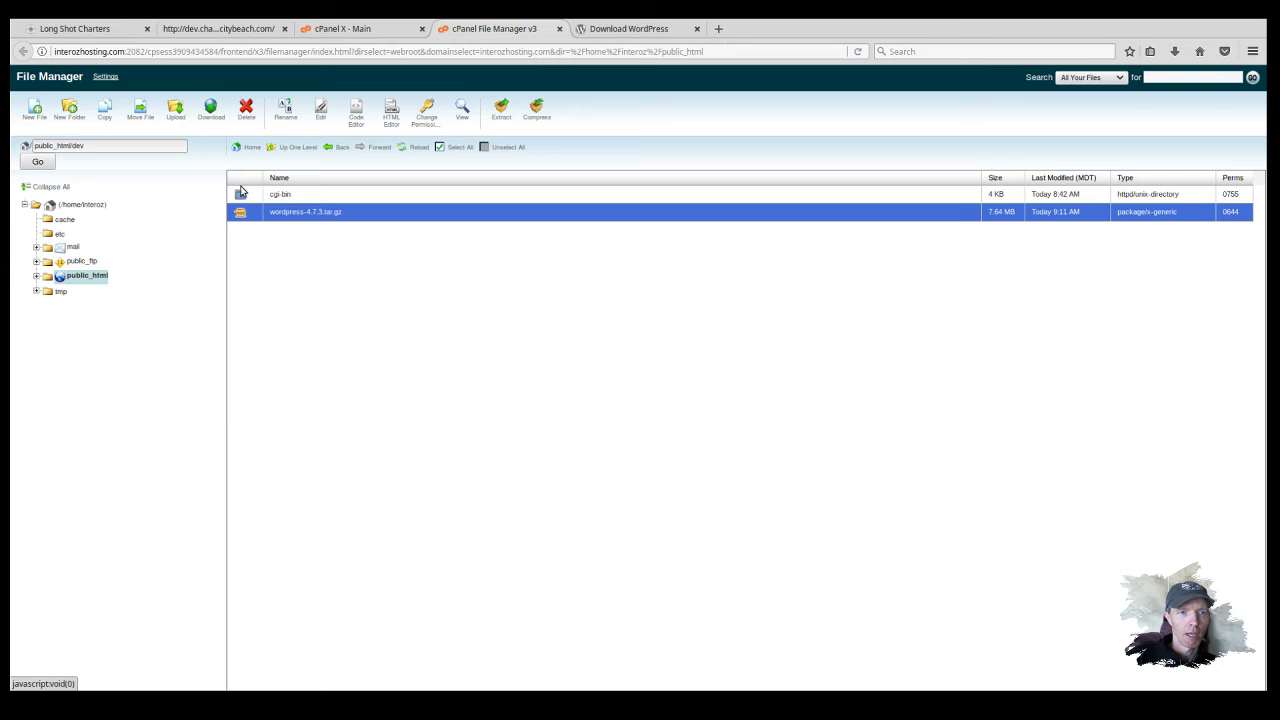
{"action": "left_click", "coordinate": [278, 195]}
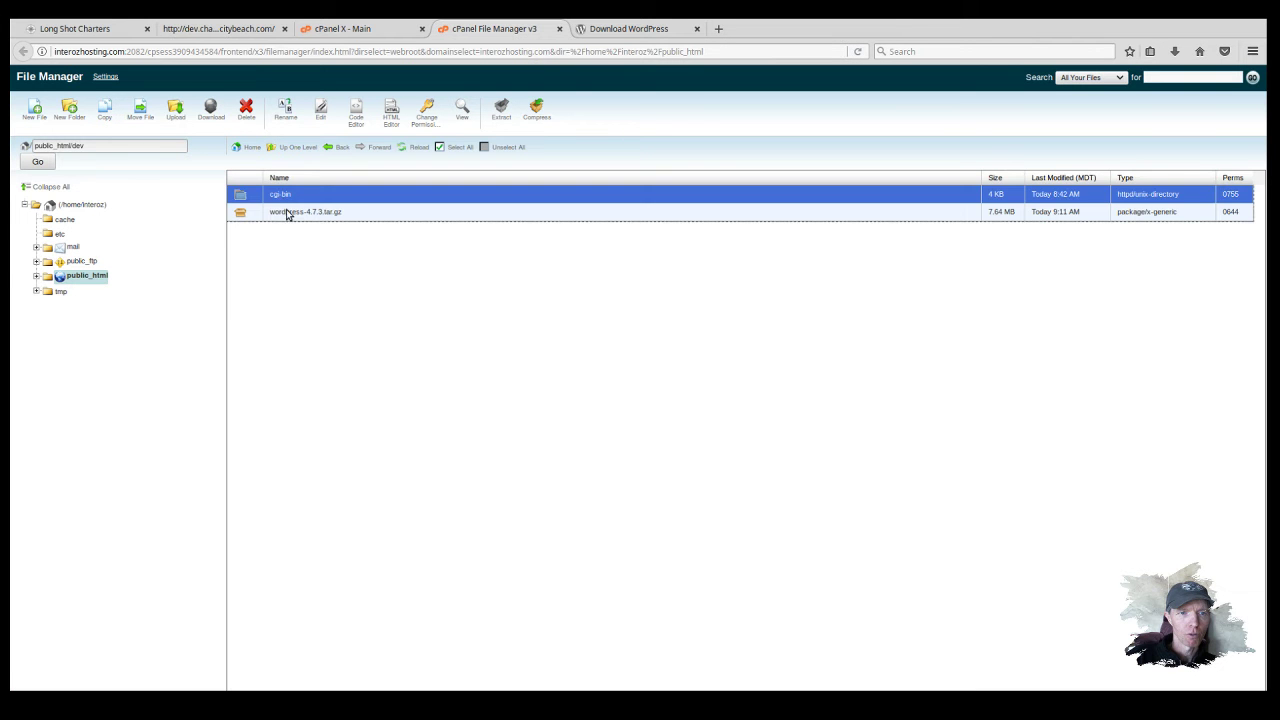
{"action": "left_click", "coordinate": [286, 212]}
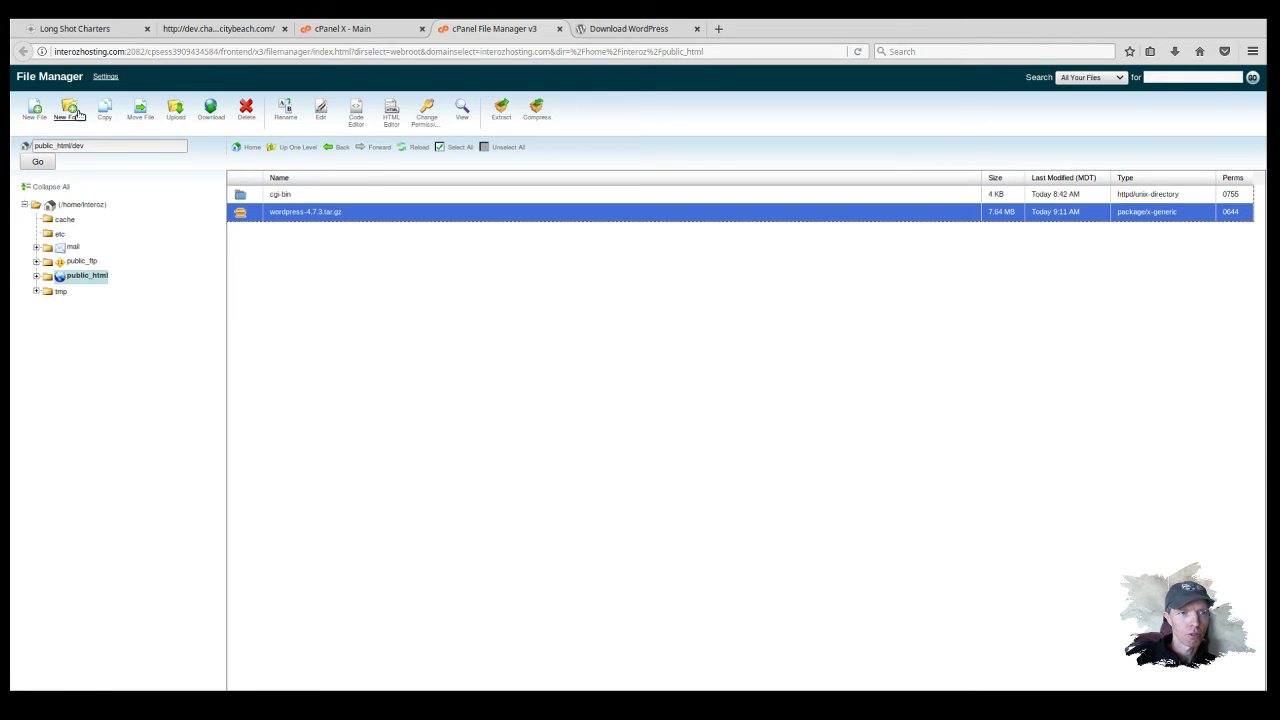
{"action": "left_click", "coordinate": [501, 112]}
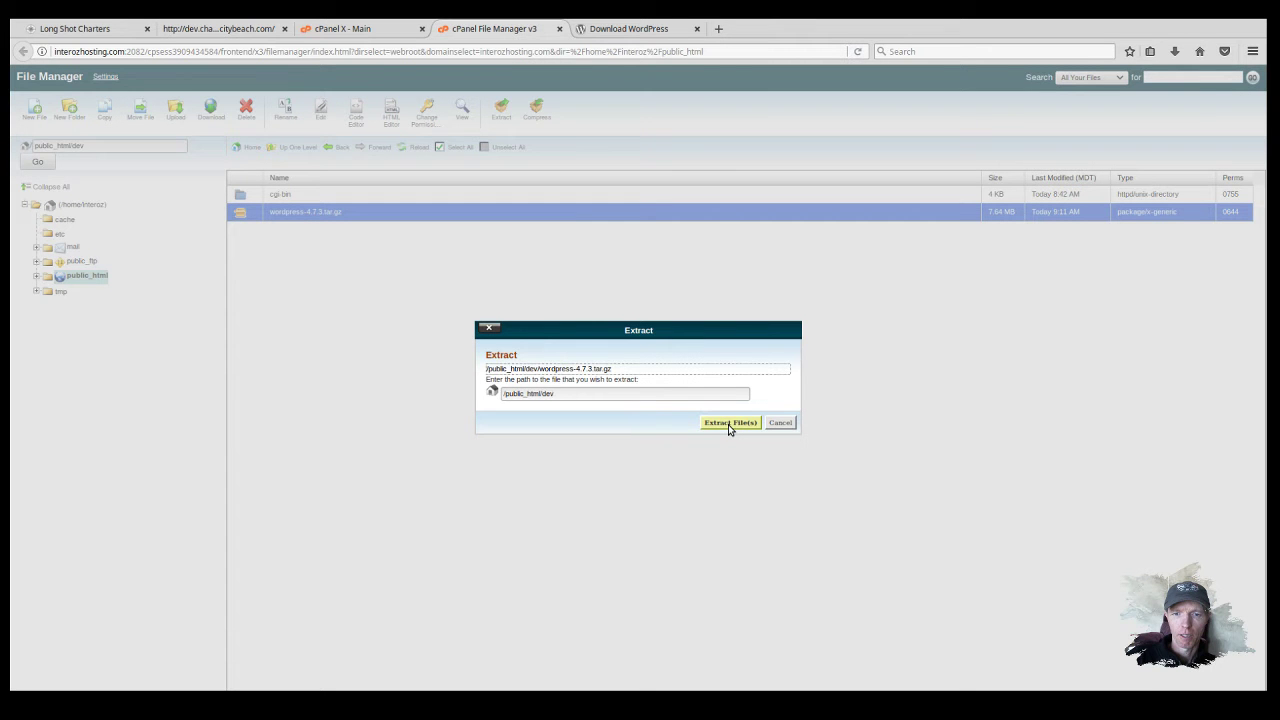
{"action": "left_click", "coordinate": [728, 424]}
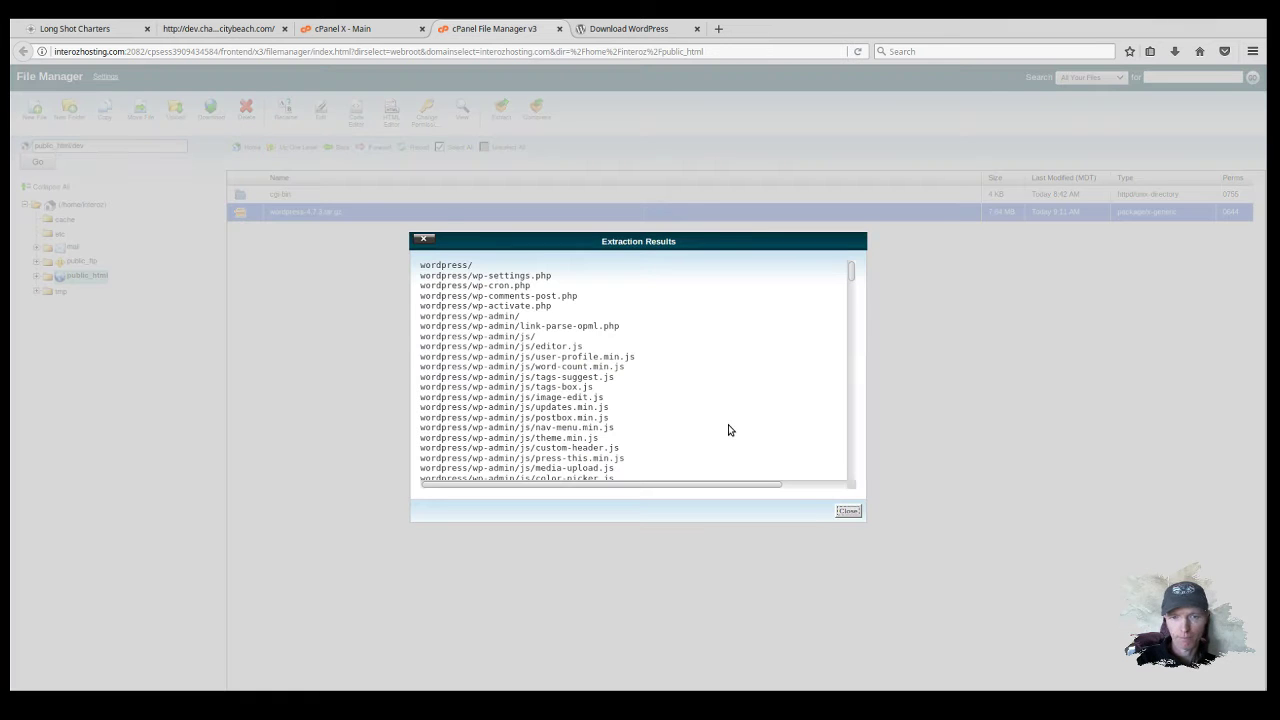
{"action": "left_click", "coordinate": [848, 511]}
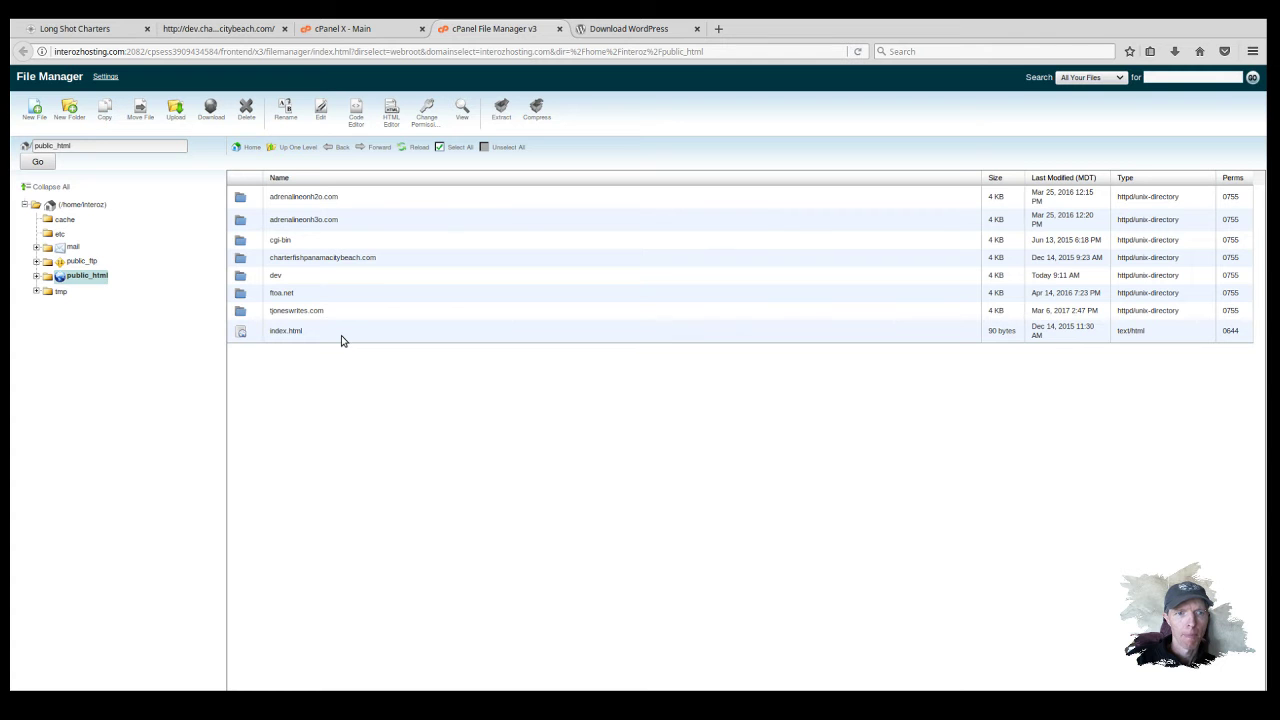
Step: Open the extracted wordpress folder inside public_html/dev
{"action": "double_click", "coordinate": [277, 277]}
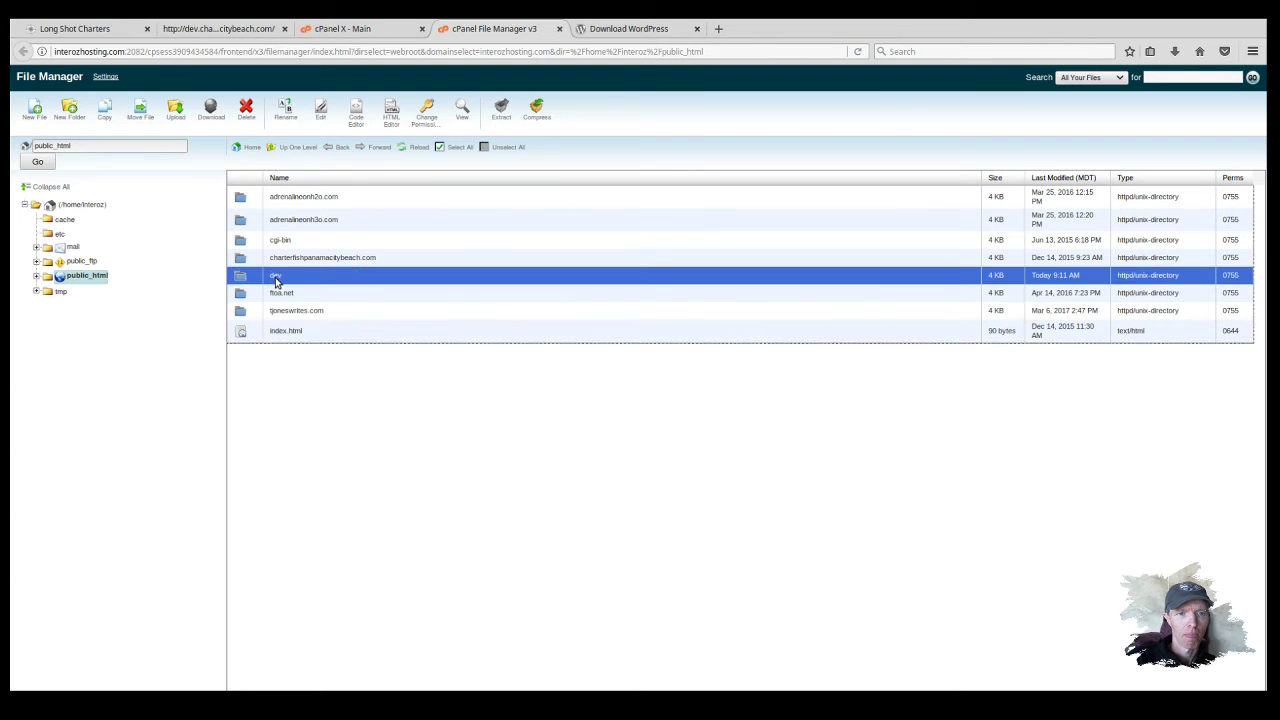
{"action": "double_click", "coordinate": [246, 281]}
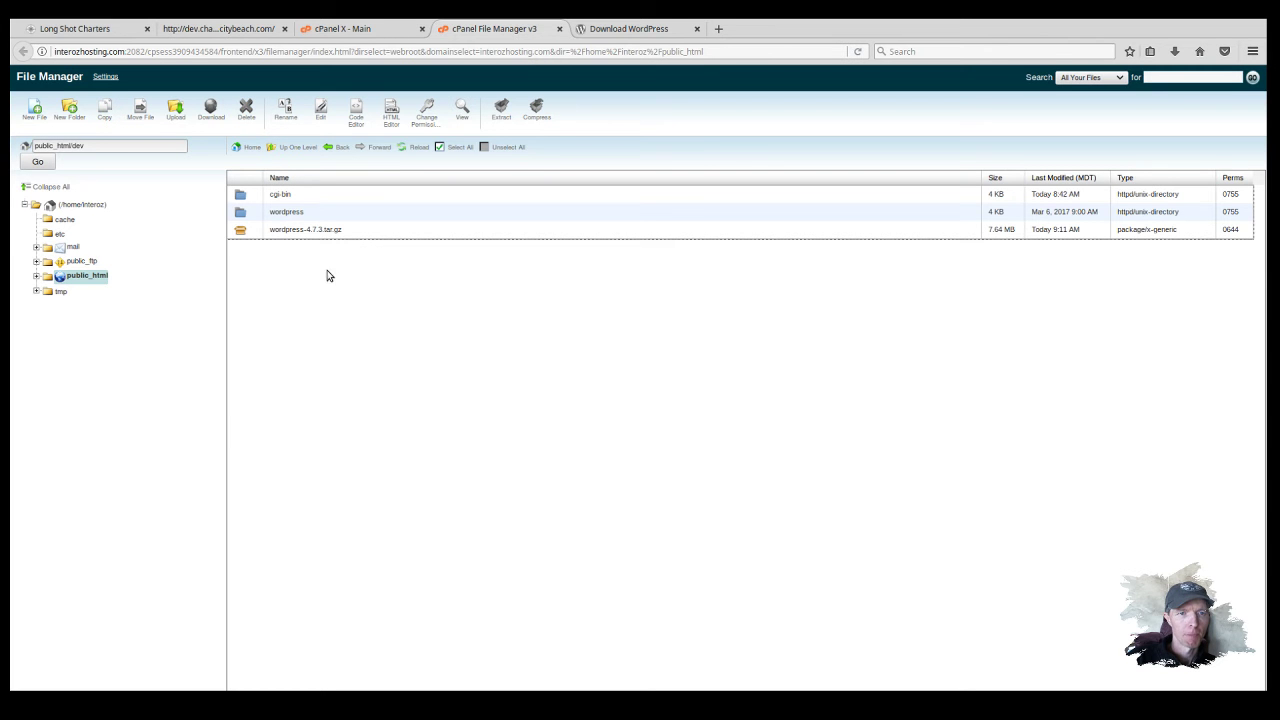
{"action": "left_click", "coordinate": [290, 233]}
{"action": "double_click", "coordinate": [240, 213]}
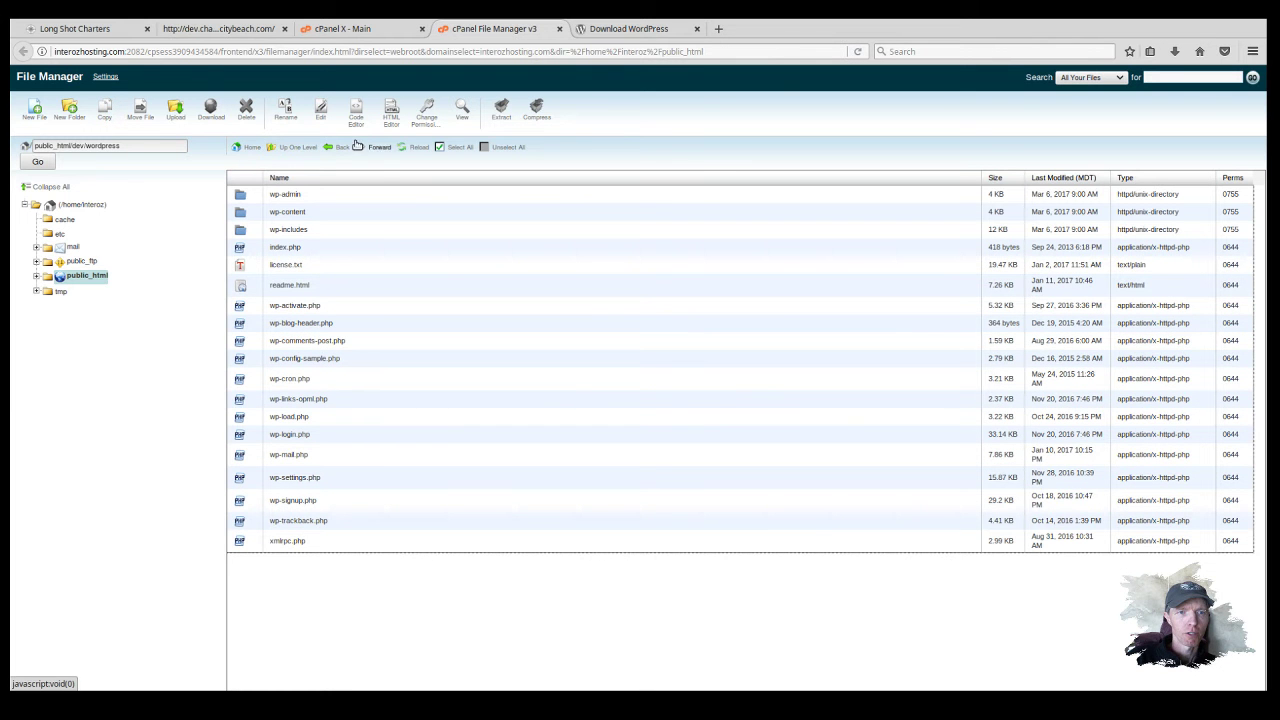
Step: Select all WordPress files and move them up to /public_html/dev
{"action": "left_click", "coordinate": [290, 202]}
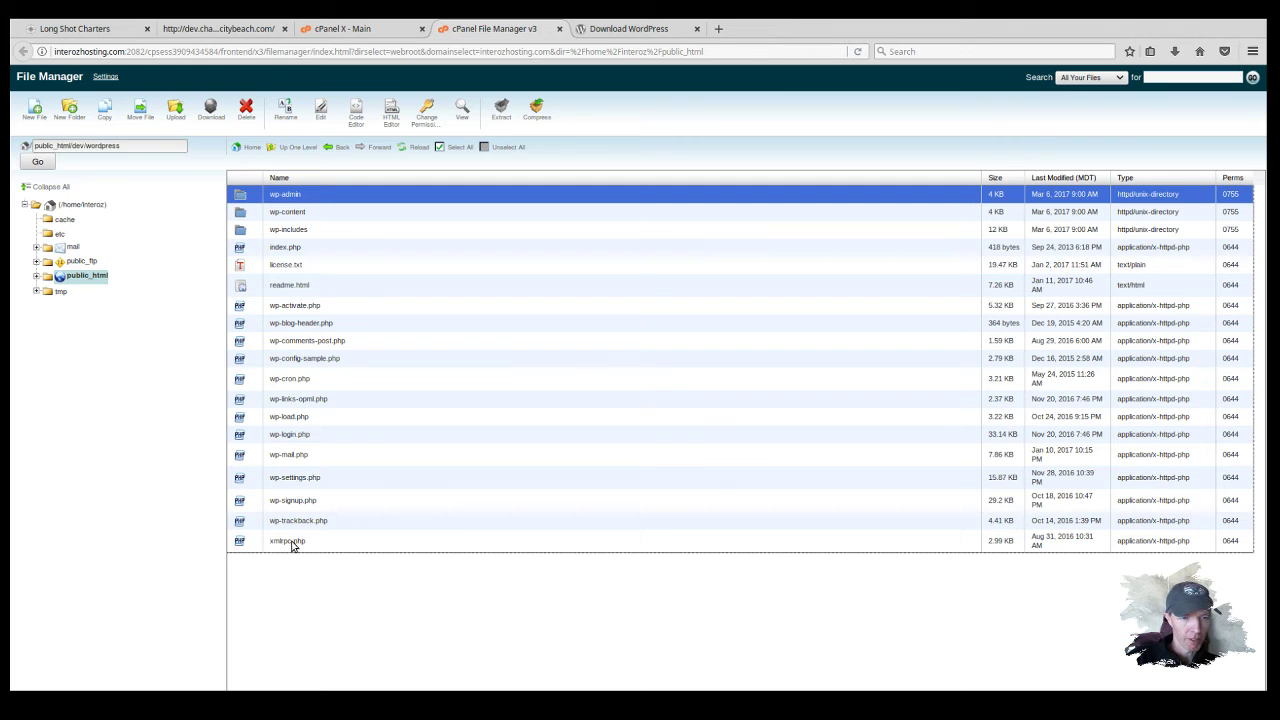
{"action": "left_click", "coordinate": [292, 545], "text": "shift"}
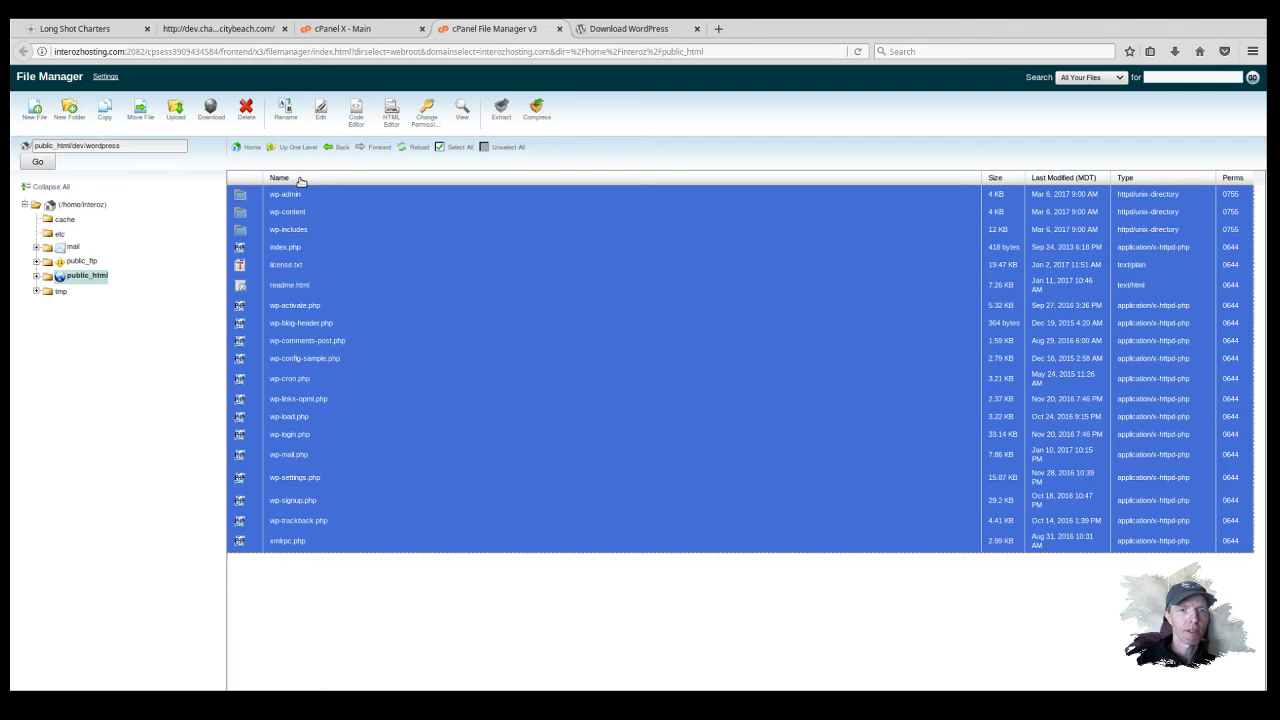
{"action": "left_click", "coordinate": [154, 122]}
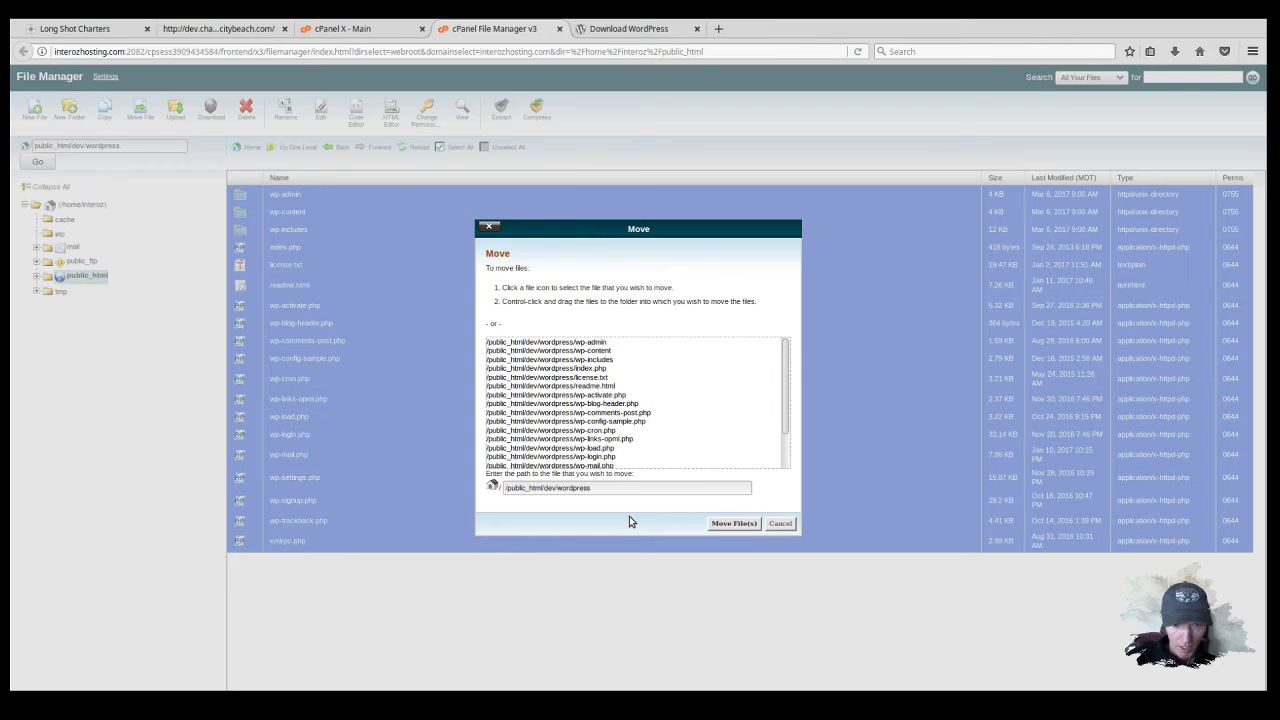
{"action": "key", "text": "BackSpace"}
{"action": "key", "text": "BackSpace"}
{"action": "key", "text": "BackSpace"}
{"action": "key", "text": "BackSpace"}
{"action": "key", "text": "BackSpace"}
{"action": "key", "text": "BackSpace"}
{"action": "key", "text": "BackSpace"}
{"action": "key", "text": "BackSpace"}
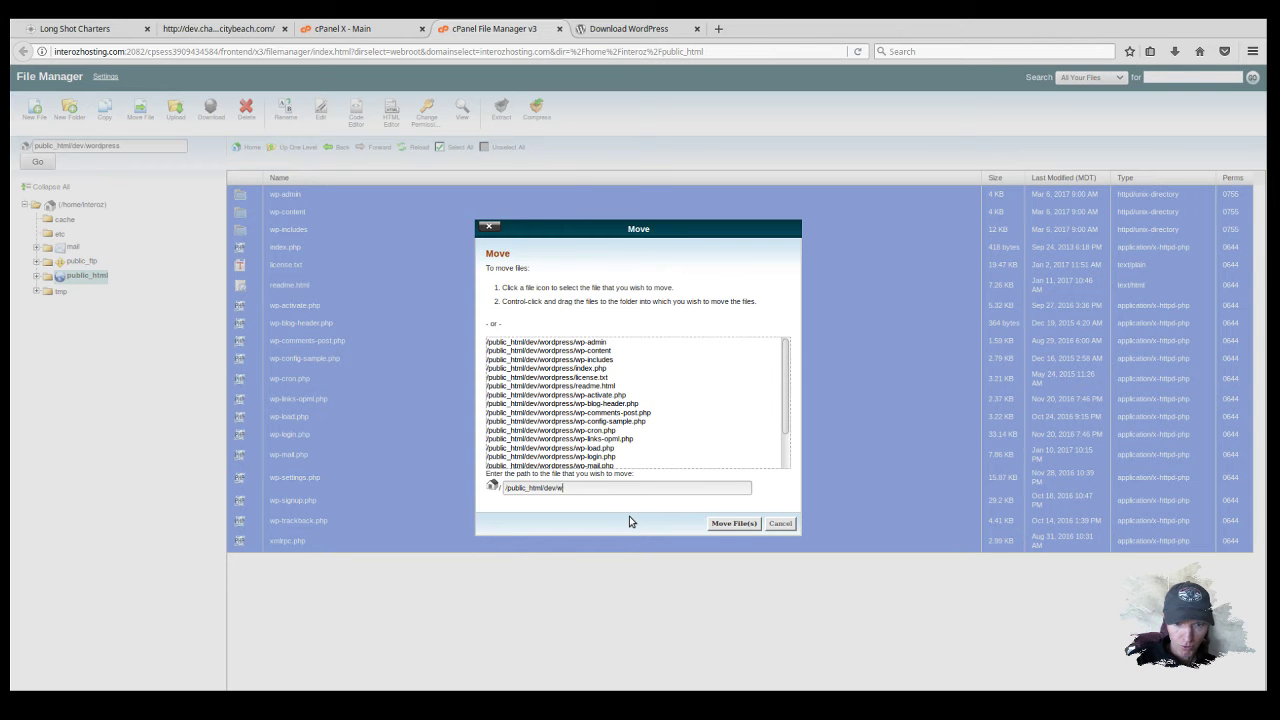
{"action": "key", "text": "BackSpace"}
{"action": "key", "text": "BackSpace"}
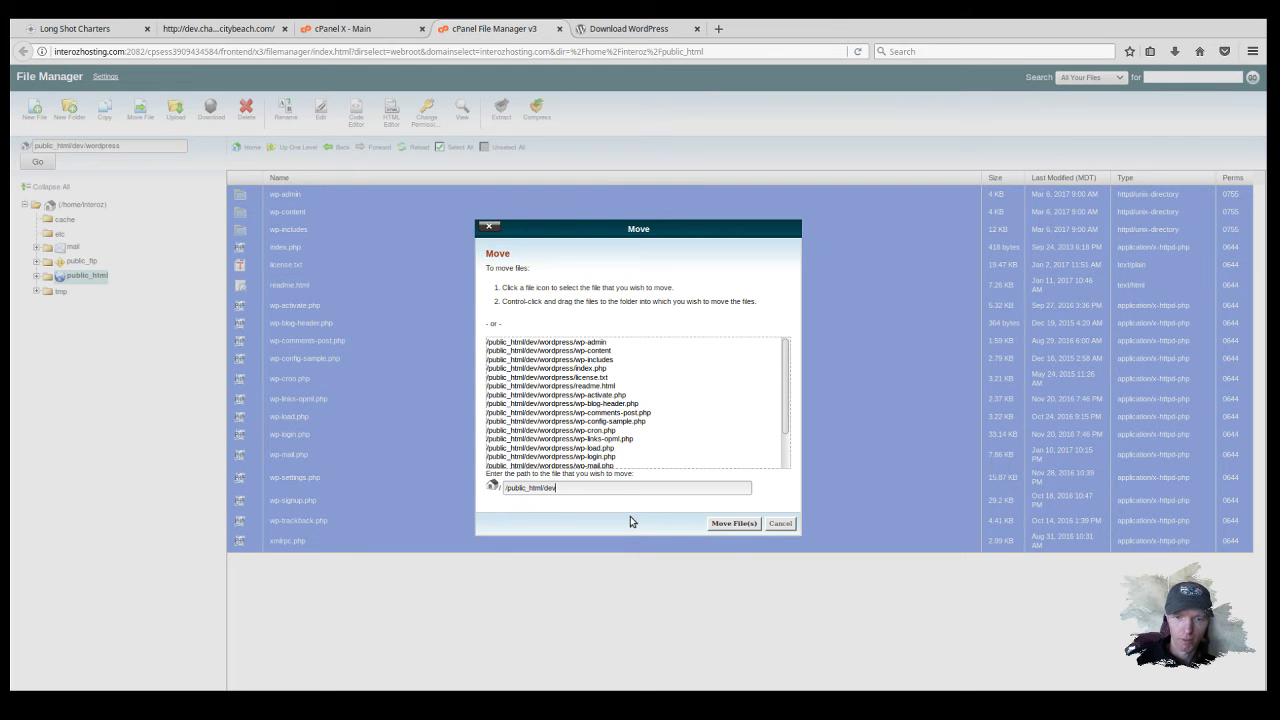
{"action": "left_click", "coordinate": [744, 524]}
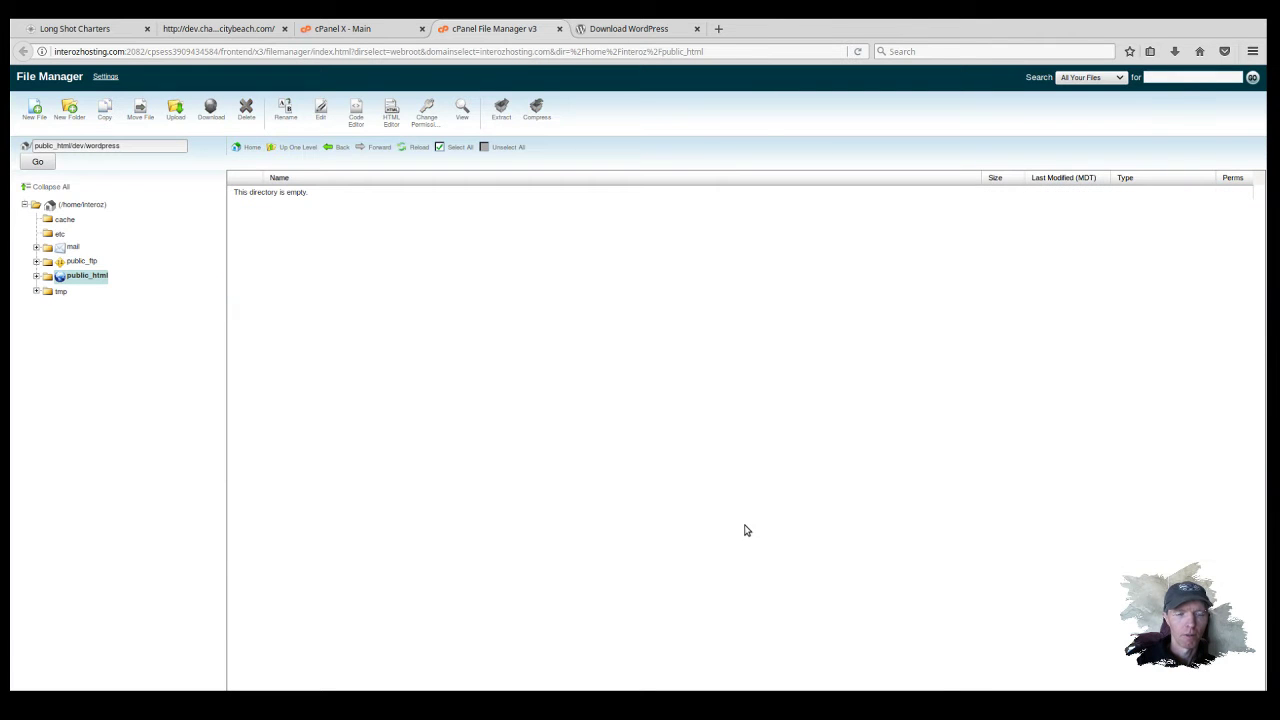
Step: Delete the now-empty wordpress folder from the dev directory
{"action": "left_click", "coordinate": [301, 150]}
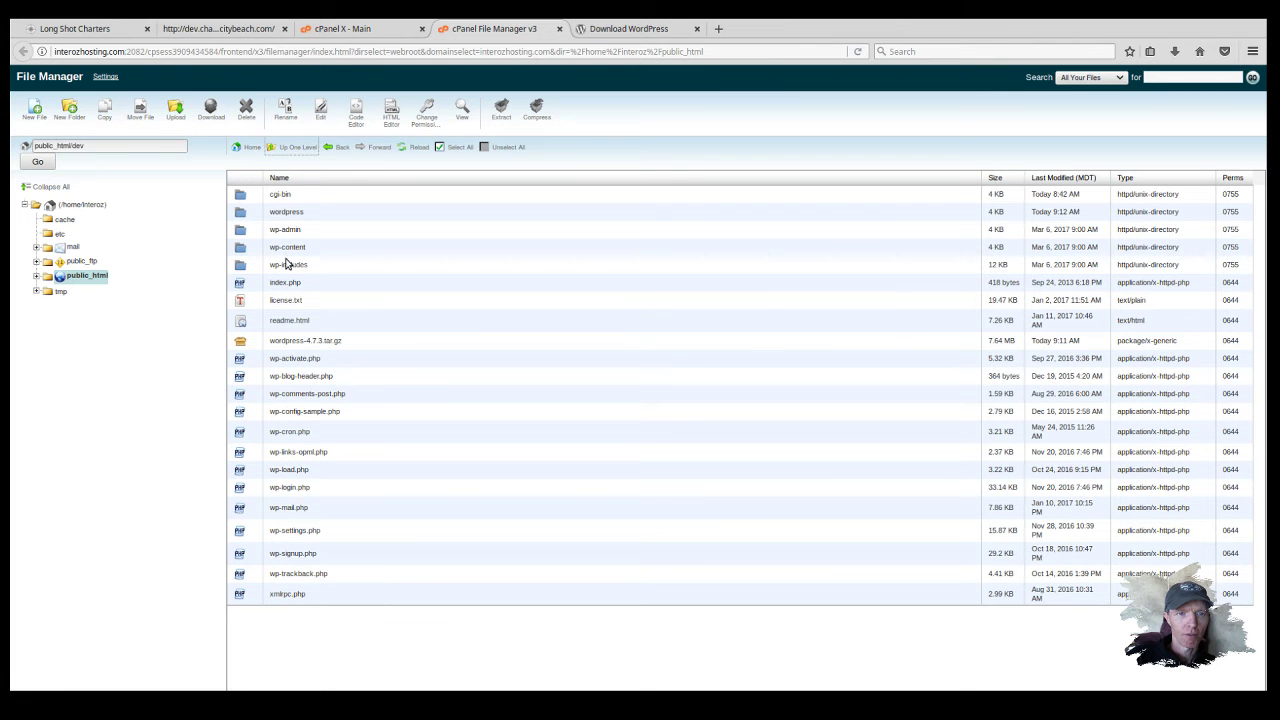
{"action": "left_click", "coordinate": [283, 214]}
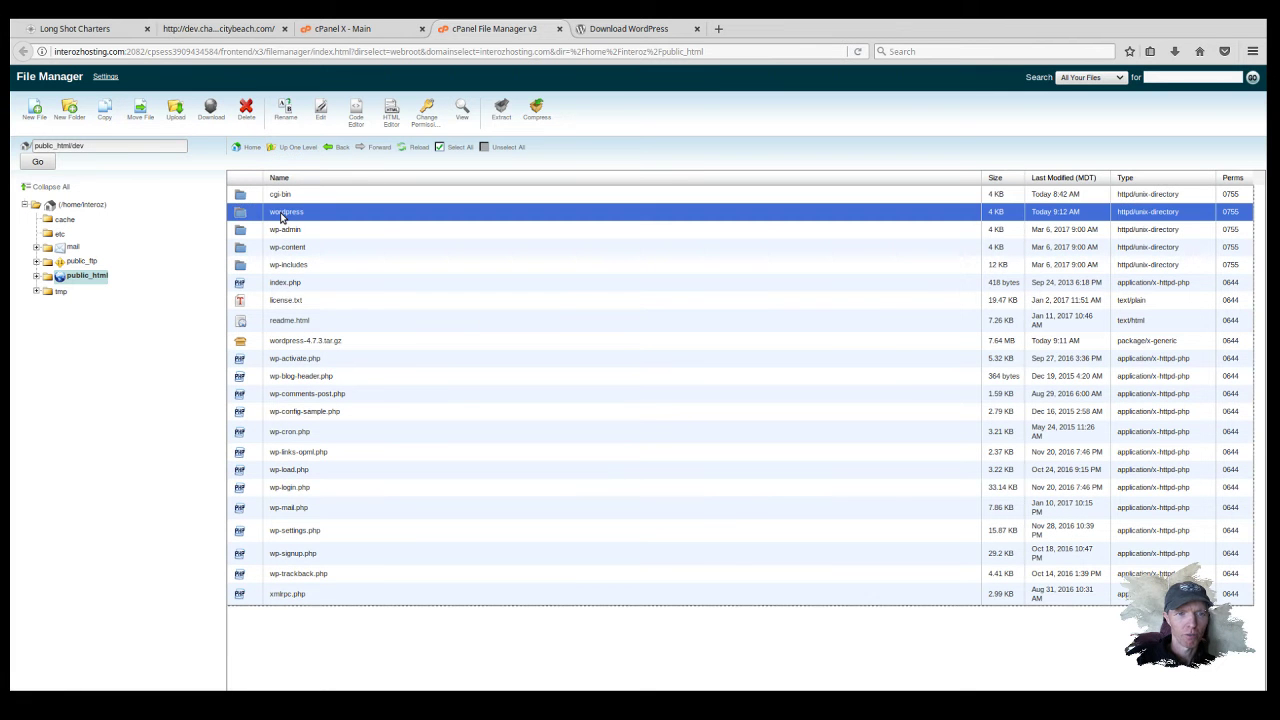
{"action": "left_click", "coordinate": [247, 112]}
{"action": "left_click", "coordinate": [732, 419]}
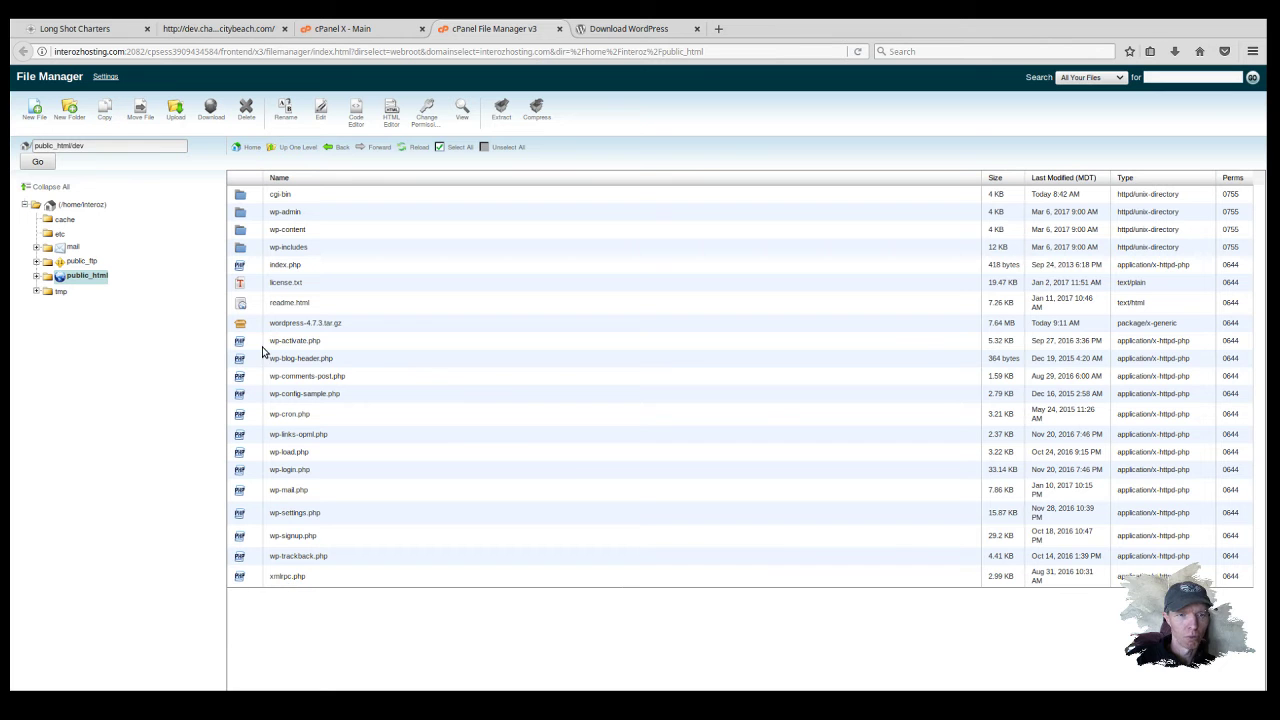
Step: Delete the wordpress-4.7.3.tar.gz archive from the dev directory
{"action": "left_click", "coordinate": [305, 329]}
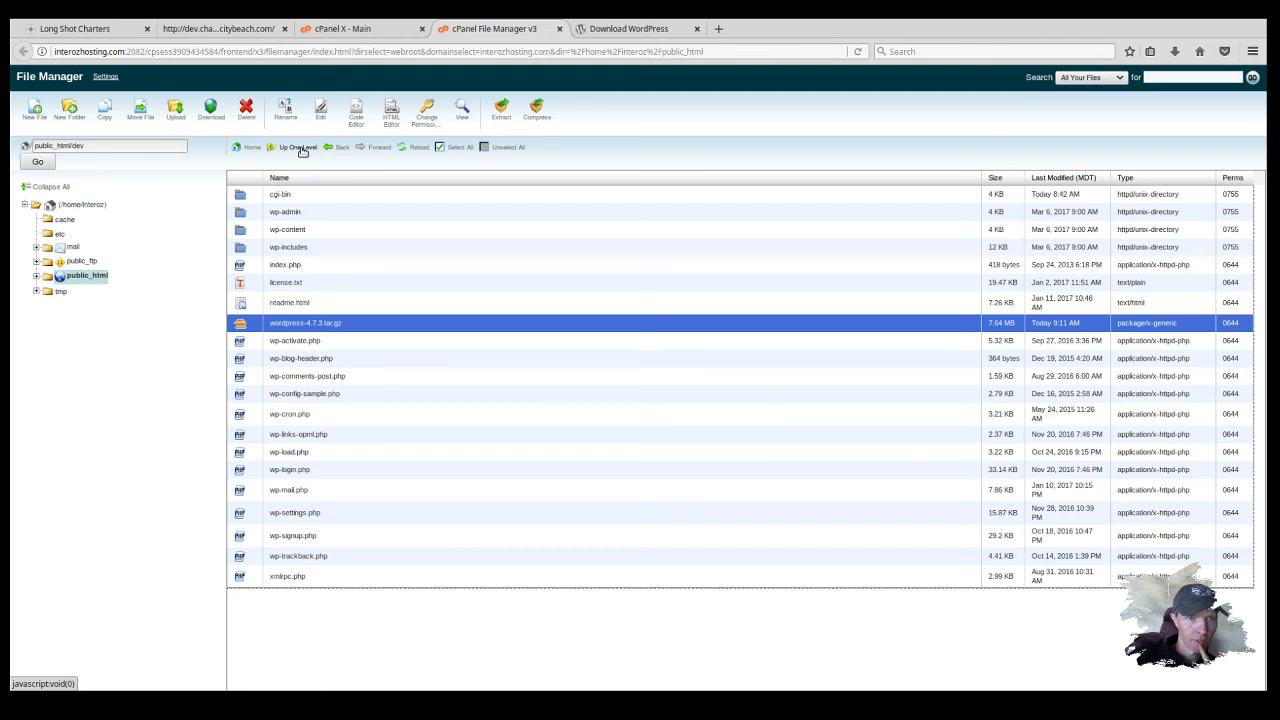
{"action": "left_click", "coordinate": [246, 108]}
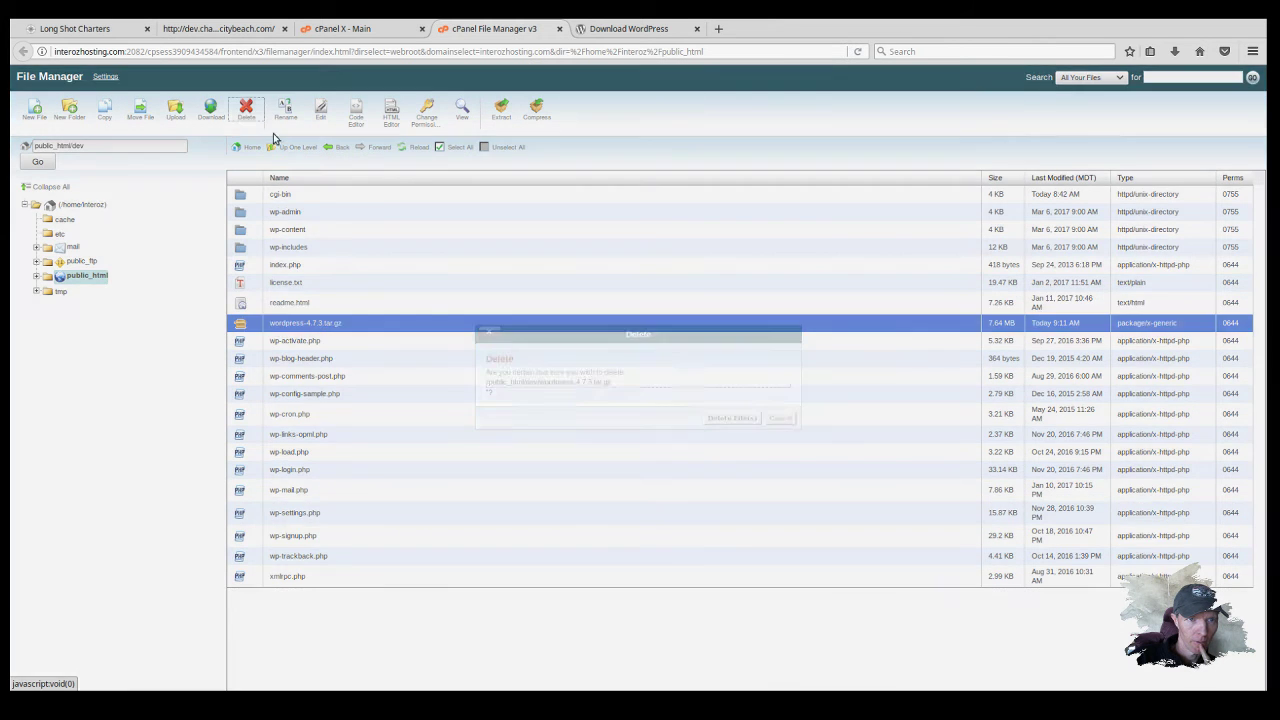
{"action": "left_click", "coordinate": [721, 418]}
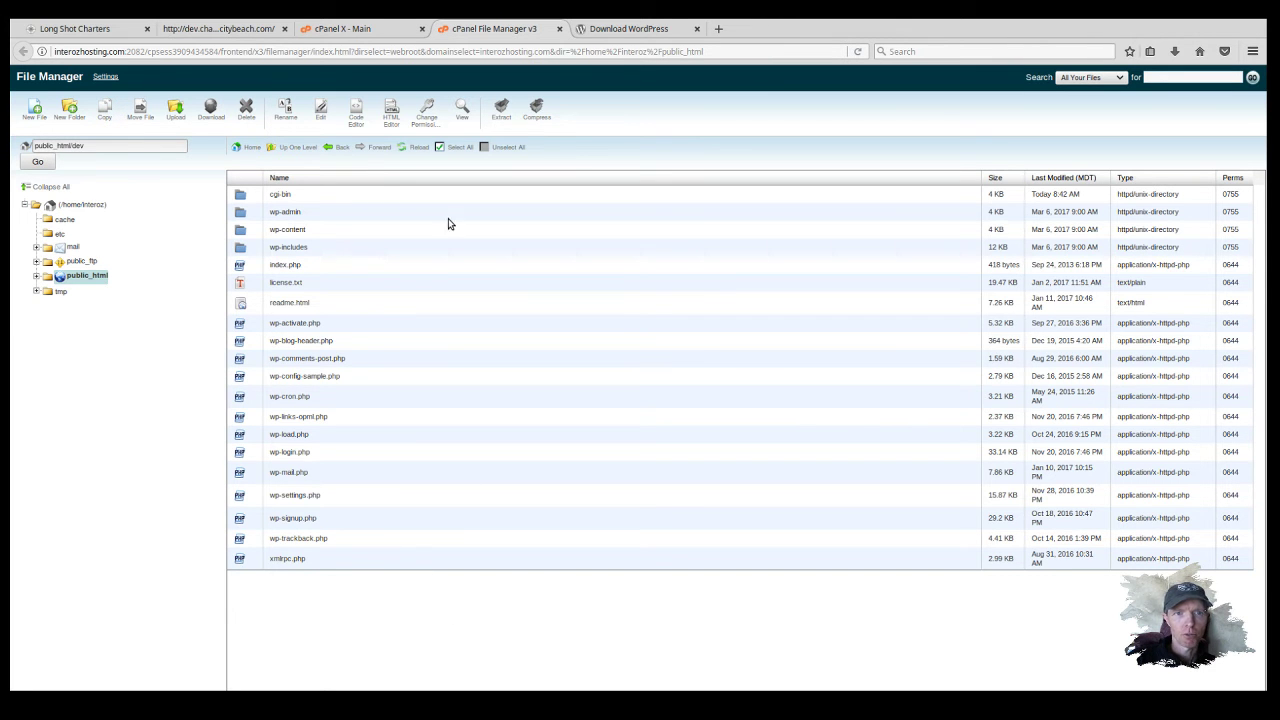
Step: In MySQL Databases, create the database longshot-wp (interoz_longshot-wp) and return to the list
{"action": "left_click", "coordinate": [355, 29]}
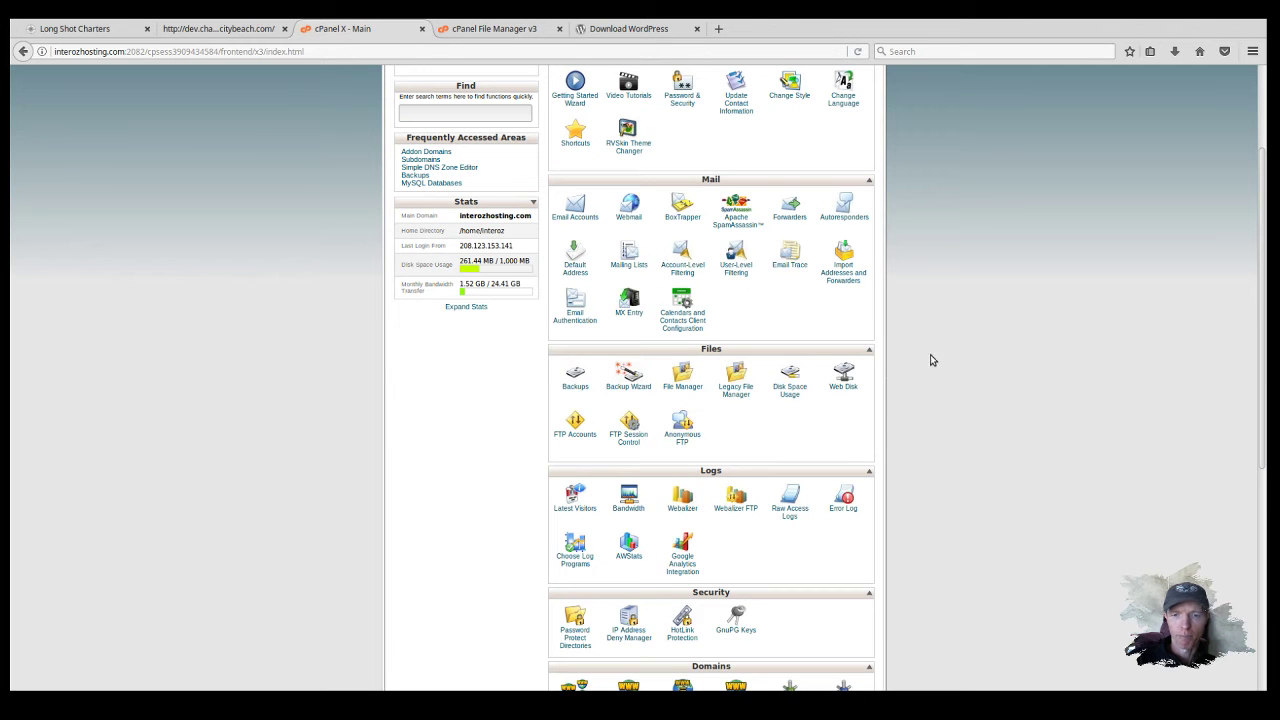
{"action": "scroll", "coordinate": [945, 463], "scroll_direction": "down", "scroll_amount": 5}
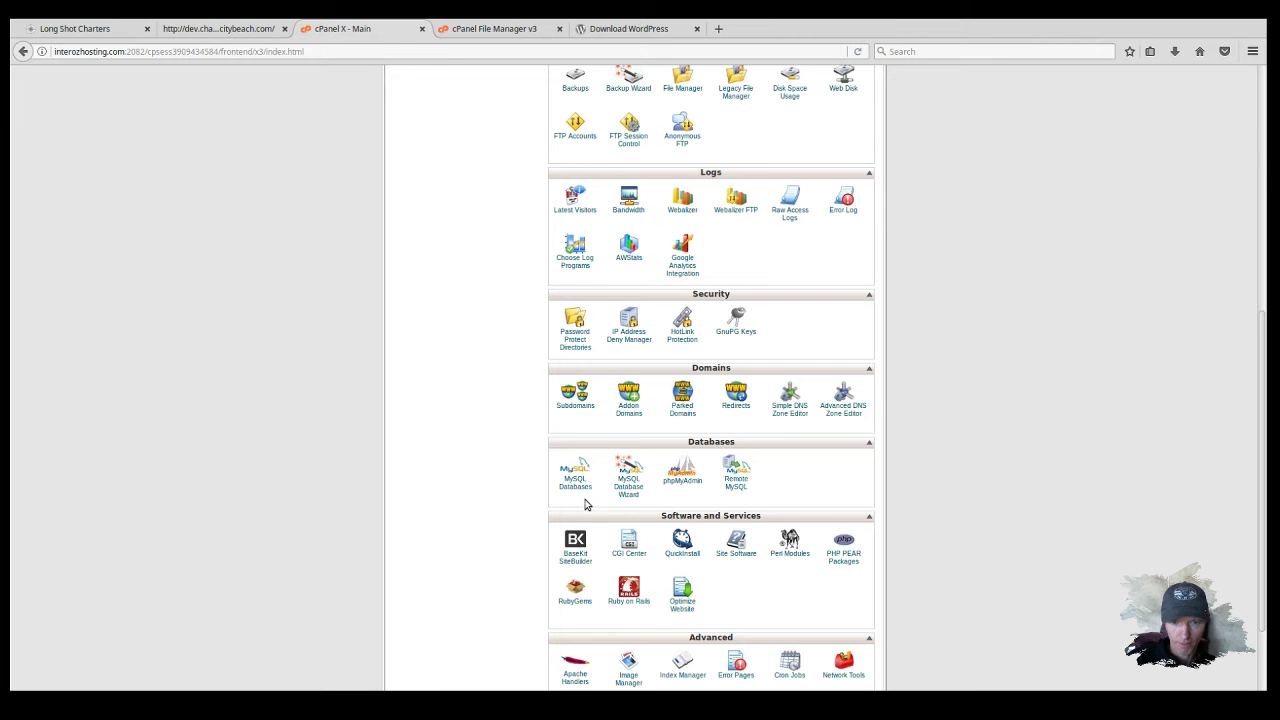
{"action": "left_click", "coordinate": [577, 492]}
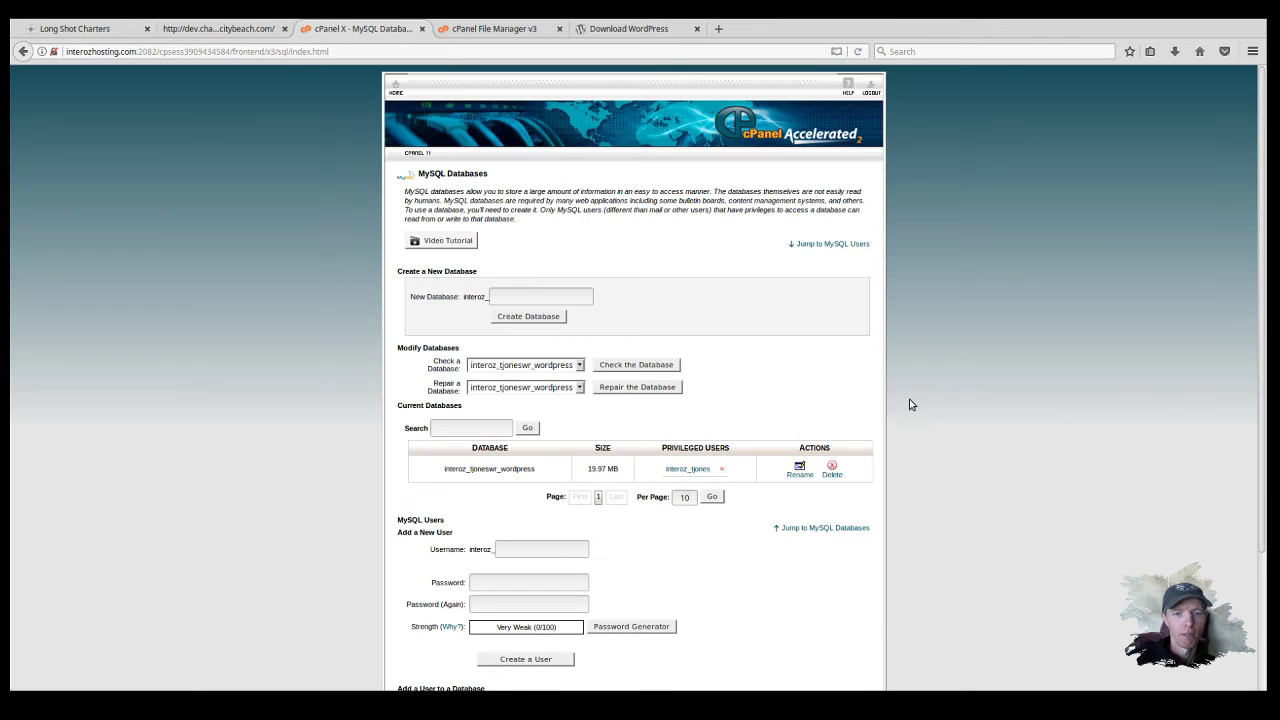
{"action": "left_click", "coordinate": [580, 367]}
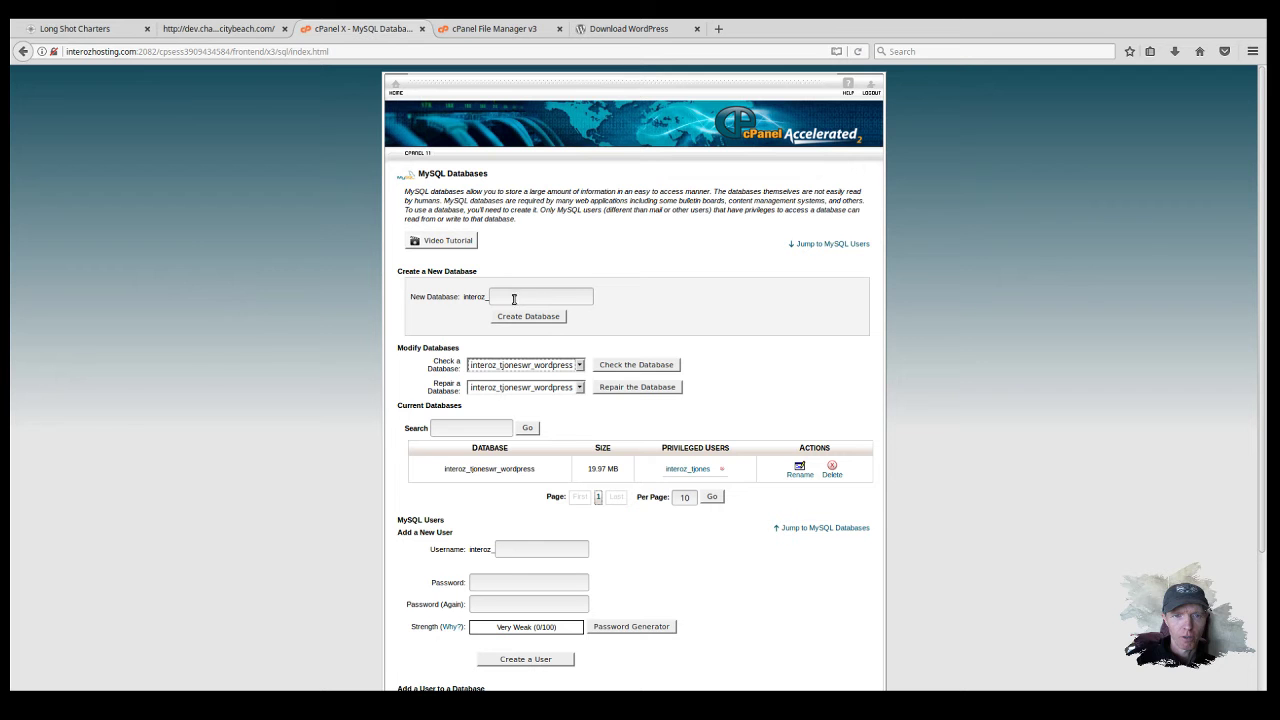
{"action": "left_click", "coordinate": [573, 297]}
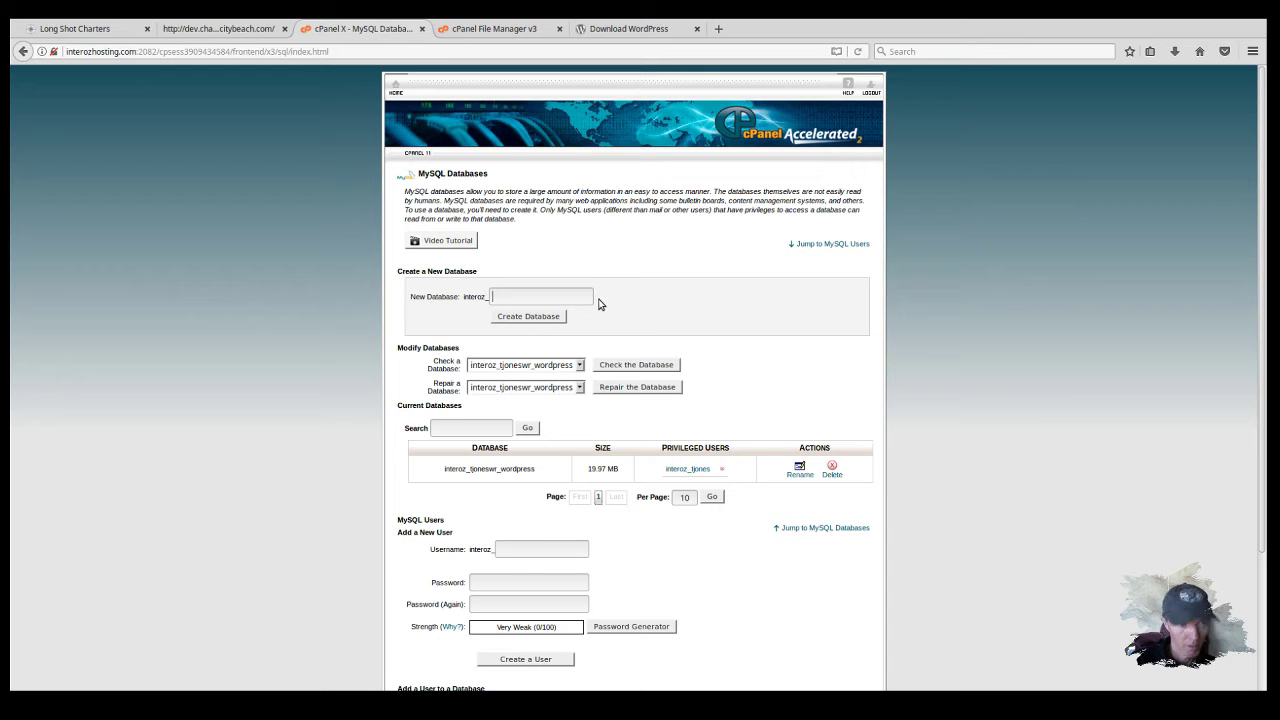
{"action": "type", "text": "longshot"}
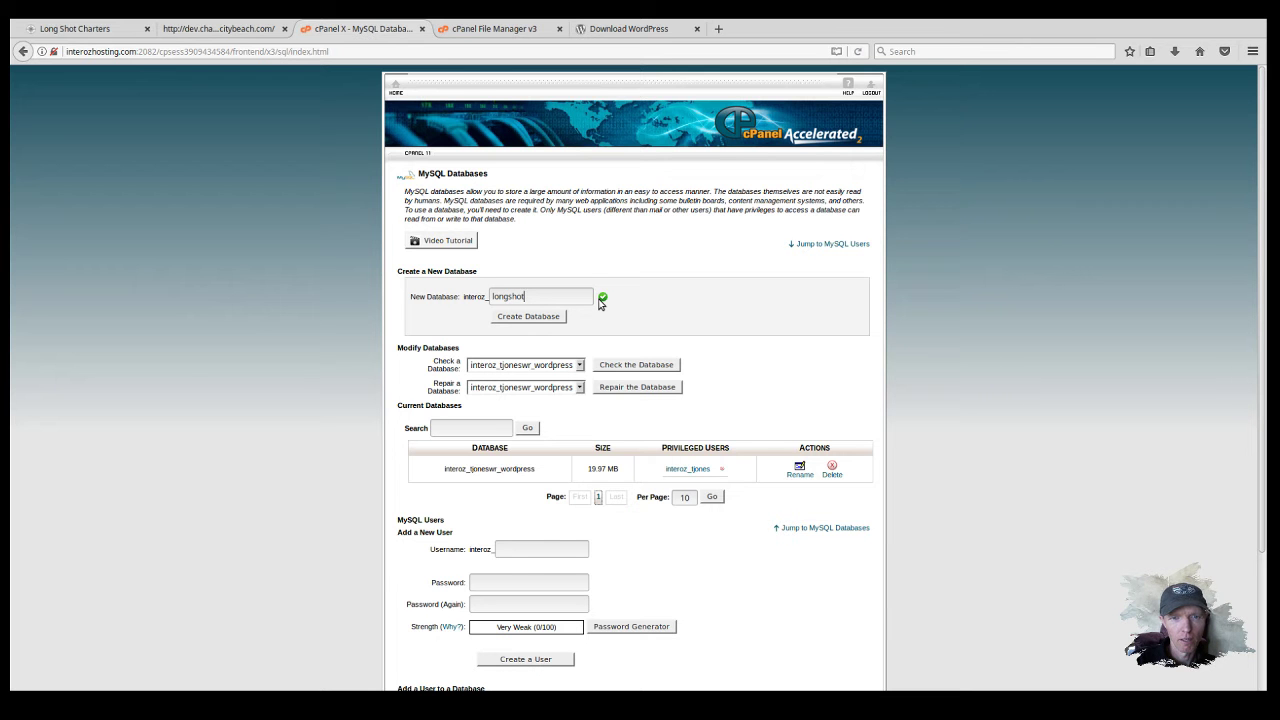
{"action": "type", "text": "_"}
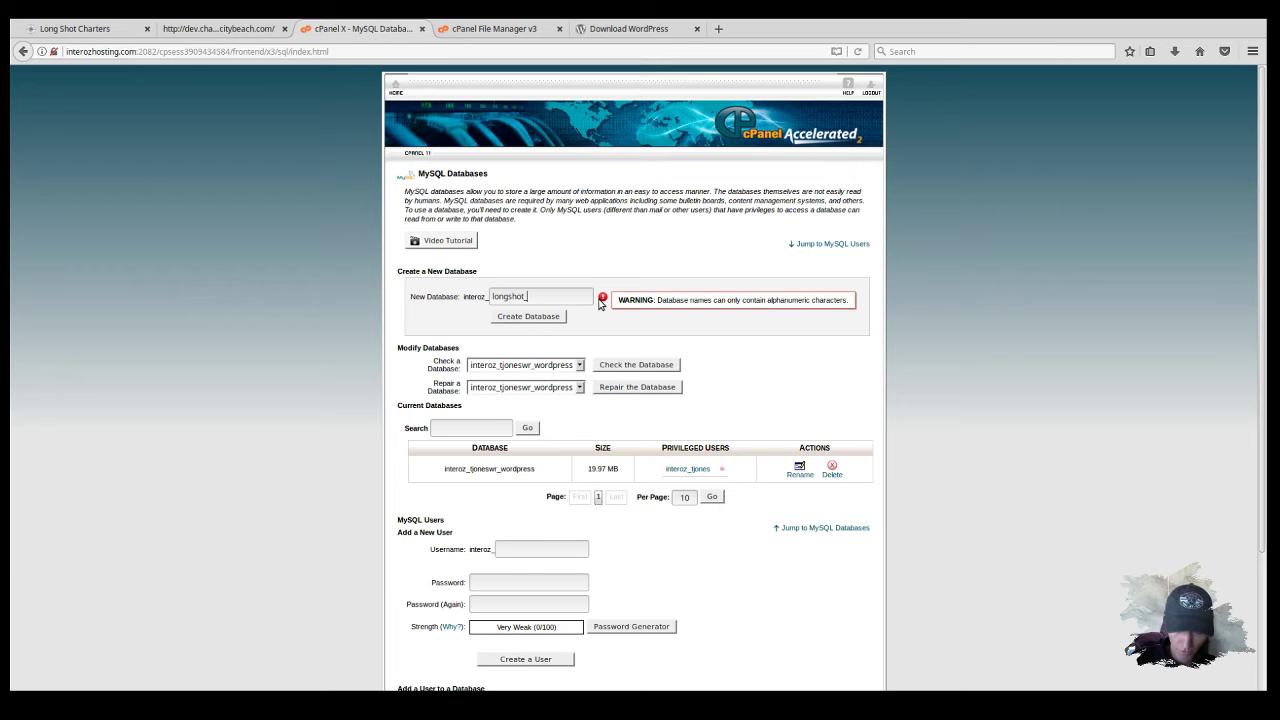
{"action": "key", "text": "BackSpace"}
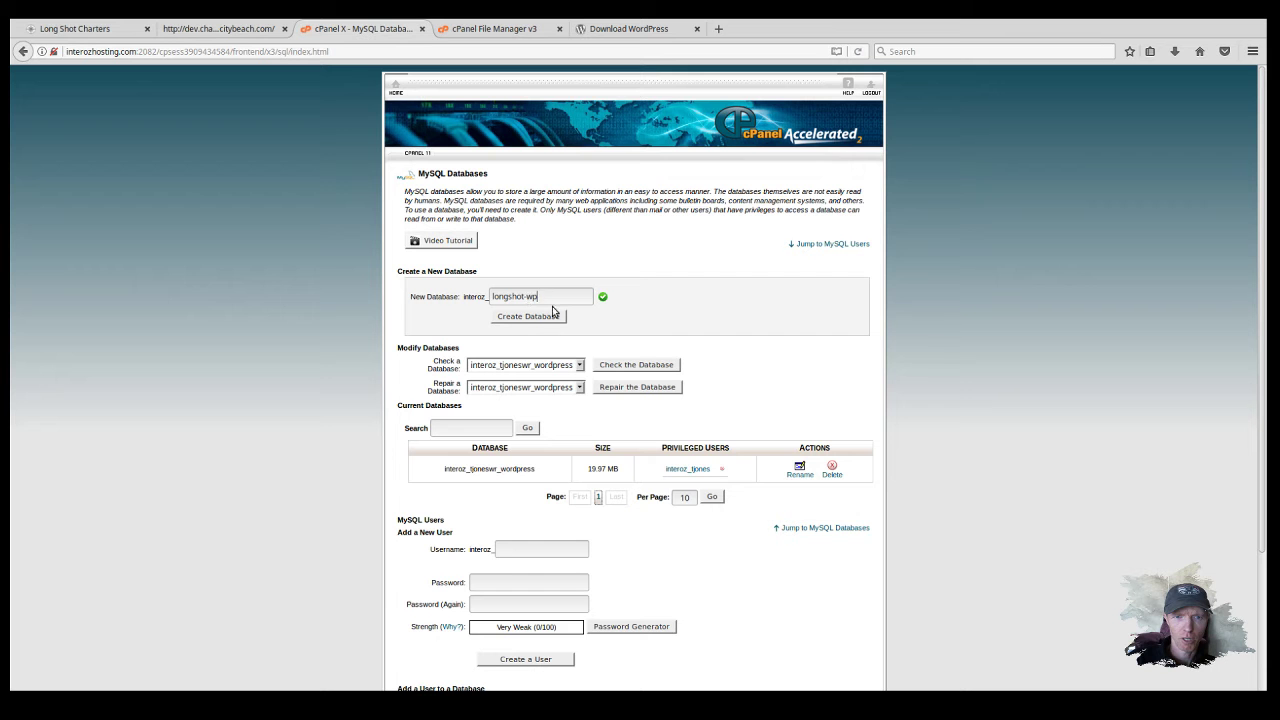
{"action": "left_click", "coordinate": [540, 318]}
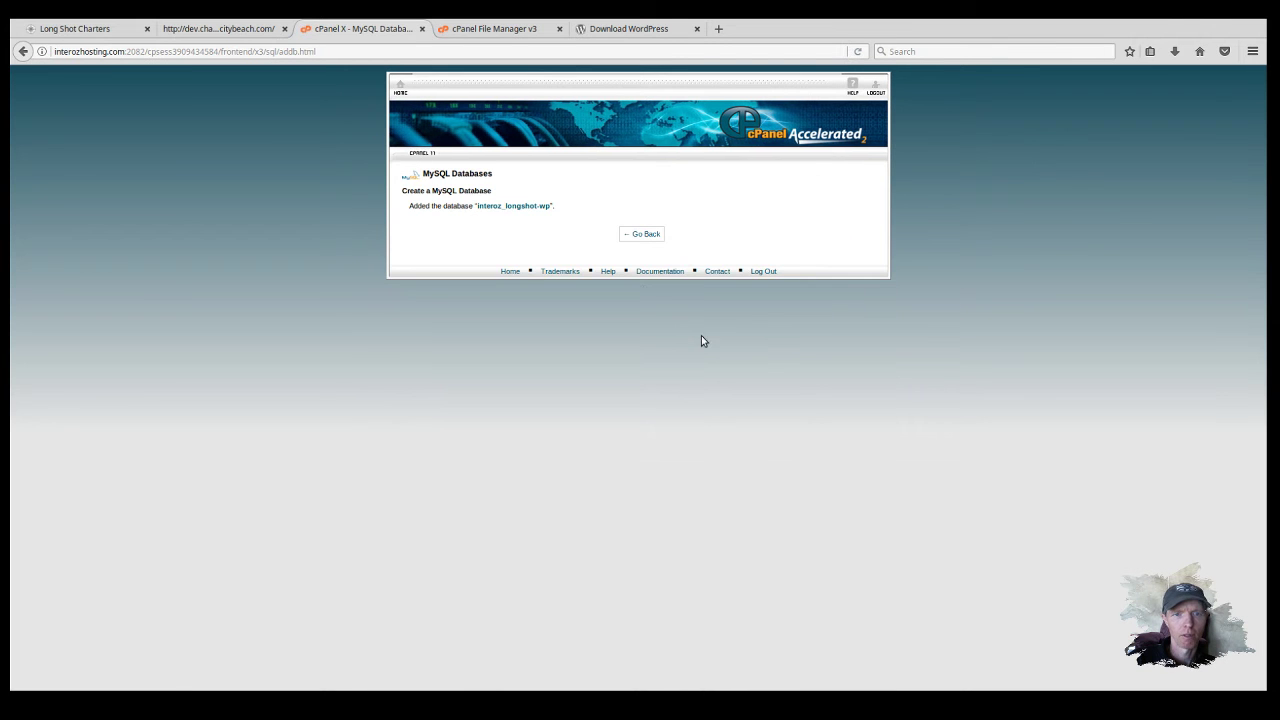
{"action": "left_click", "coordinate": [642, 234]}
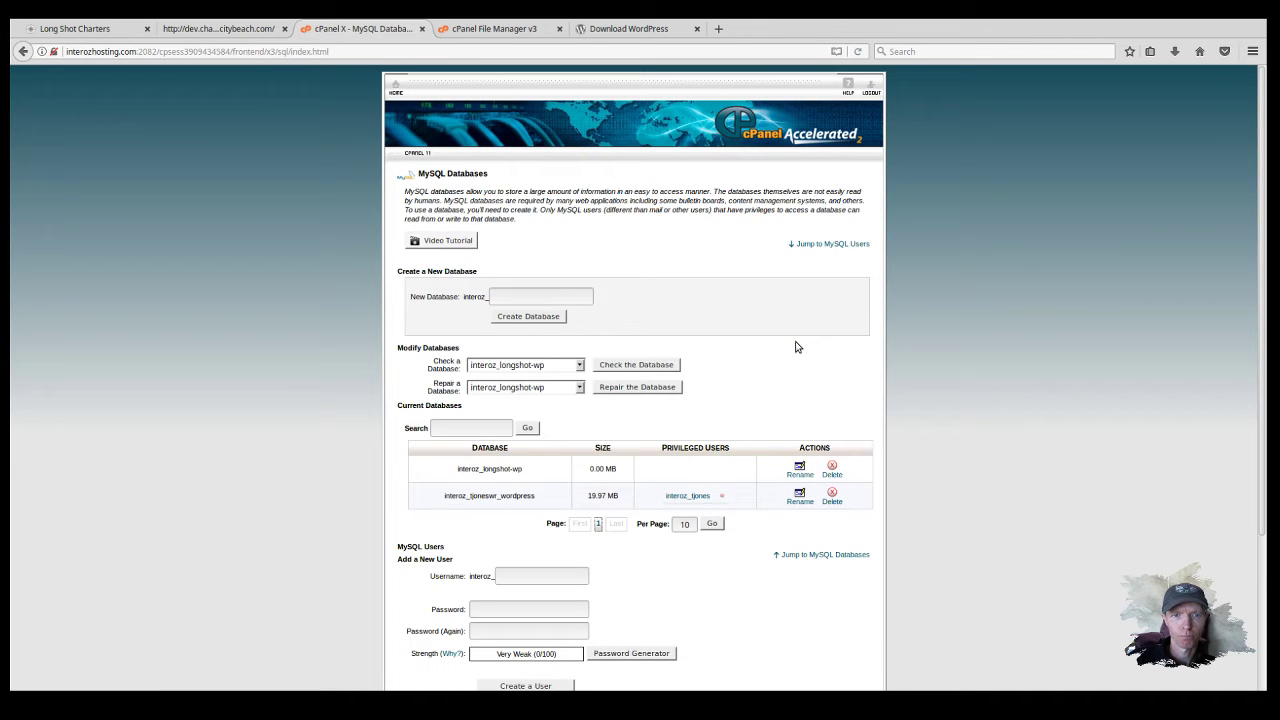
Step: Add MySQL user longshot (interoz_longshot) with a strong password entered in both password fields
{"action": "scroll", "coordinate": [749, 426], "scroll_direction": "down", "scroll_amount": 3}
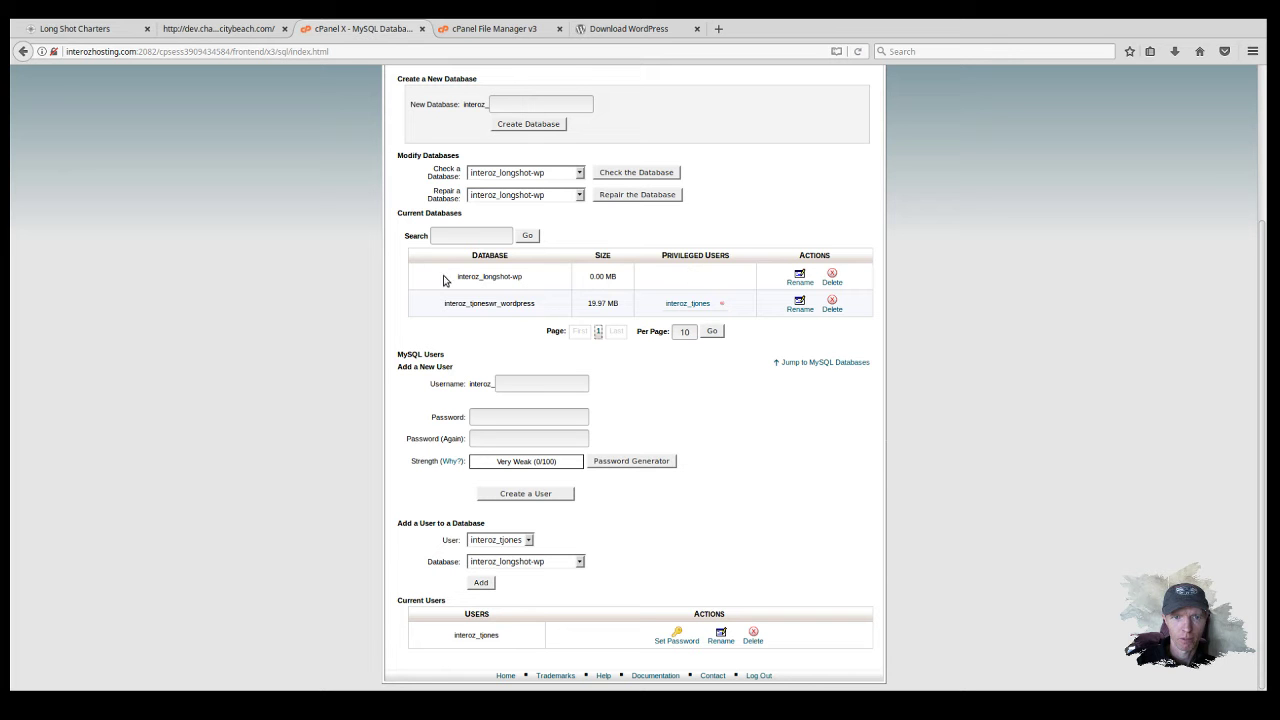
{"action": "left_click", "coordinate": [507, 385]}
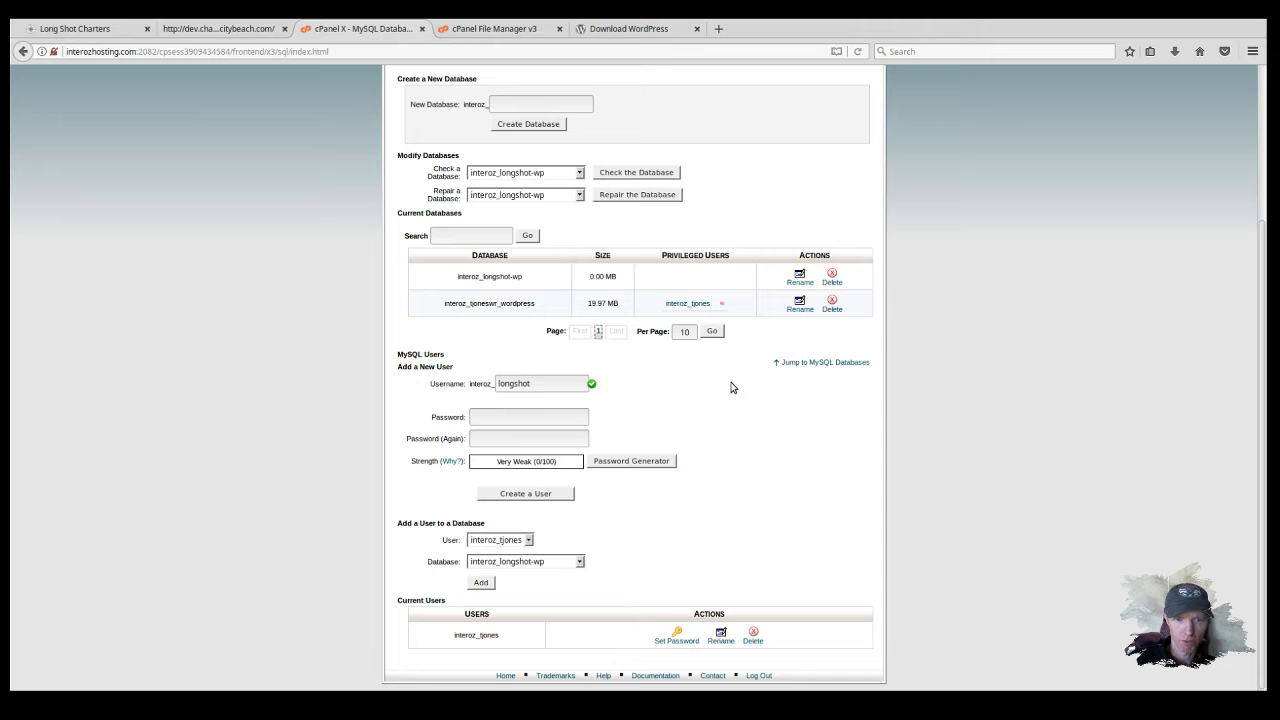
{"action": "left_click", "coordinate": [488, 418]}
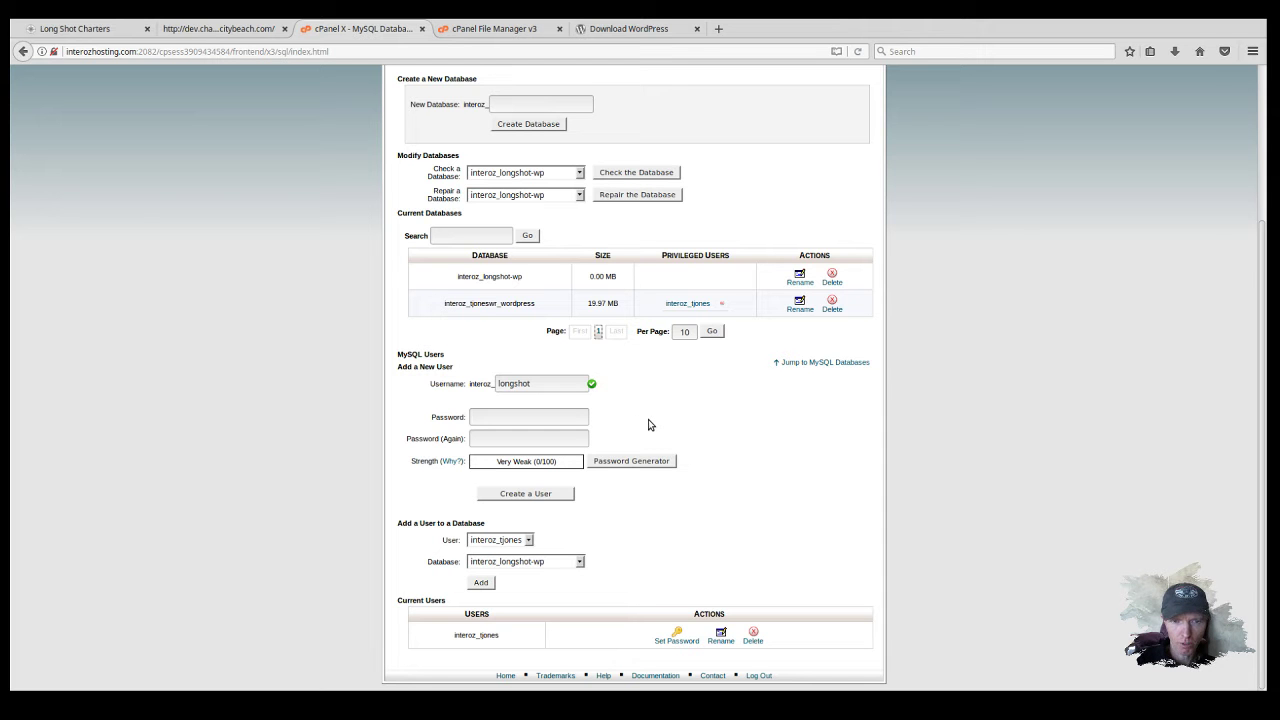
{"action": "type", "text": "p"}
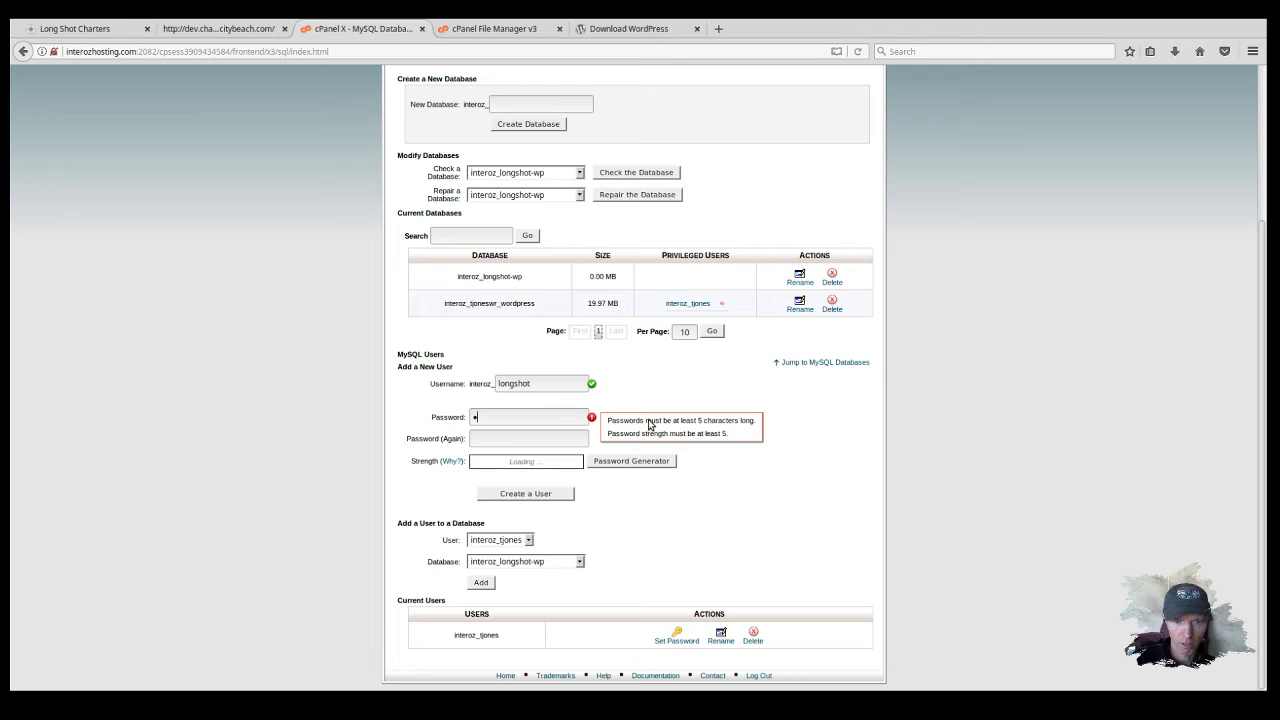
{"action": "key", "text": "BackSpace"}
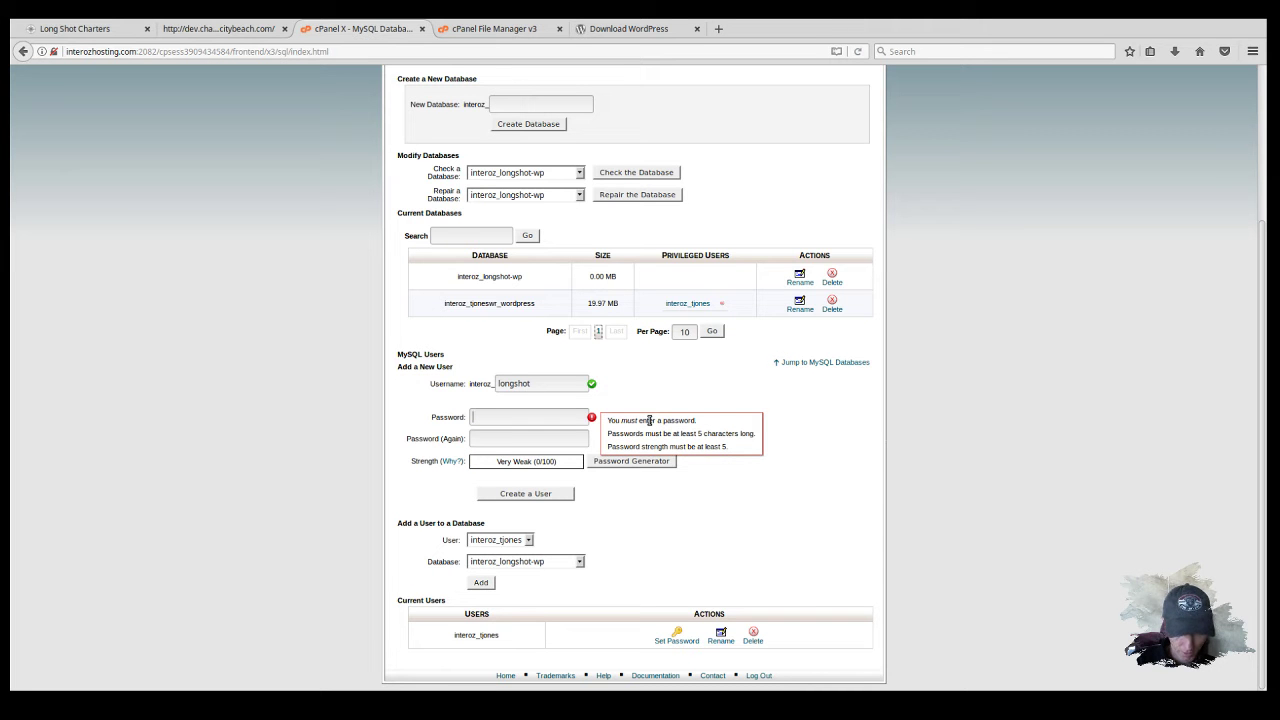
{"action": "type", "text": "p"}
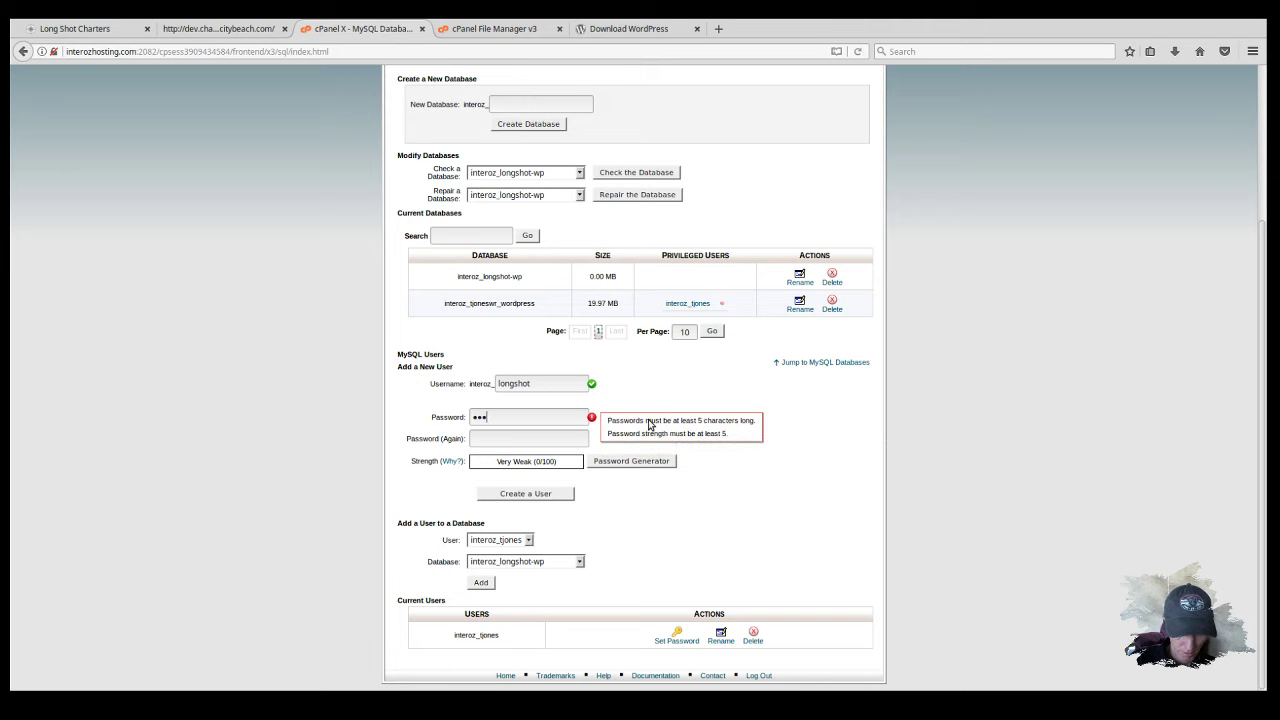
{"action": "type", "text": "s"}
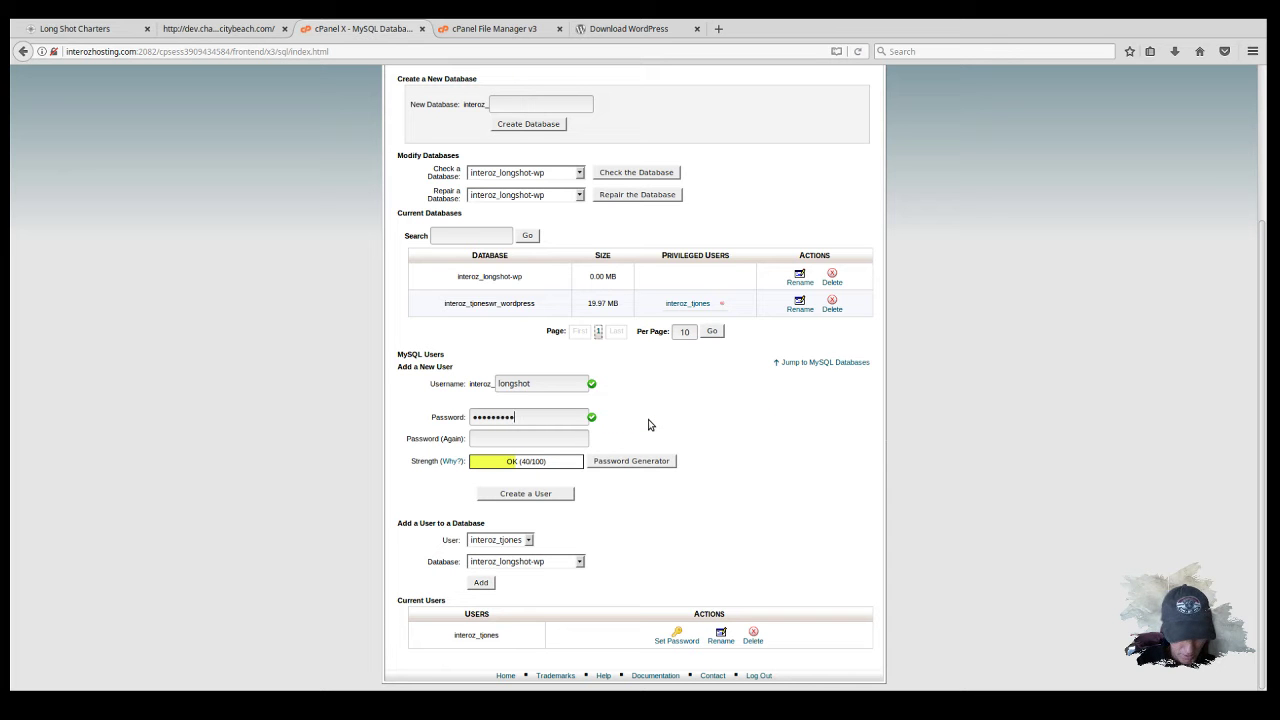
{"action": "type", "text": "s"}
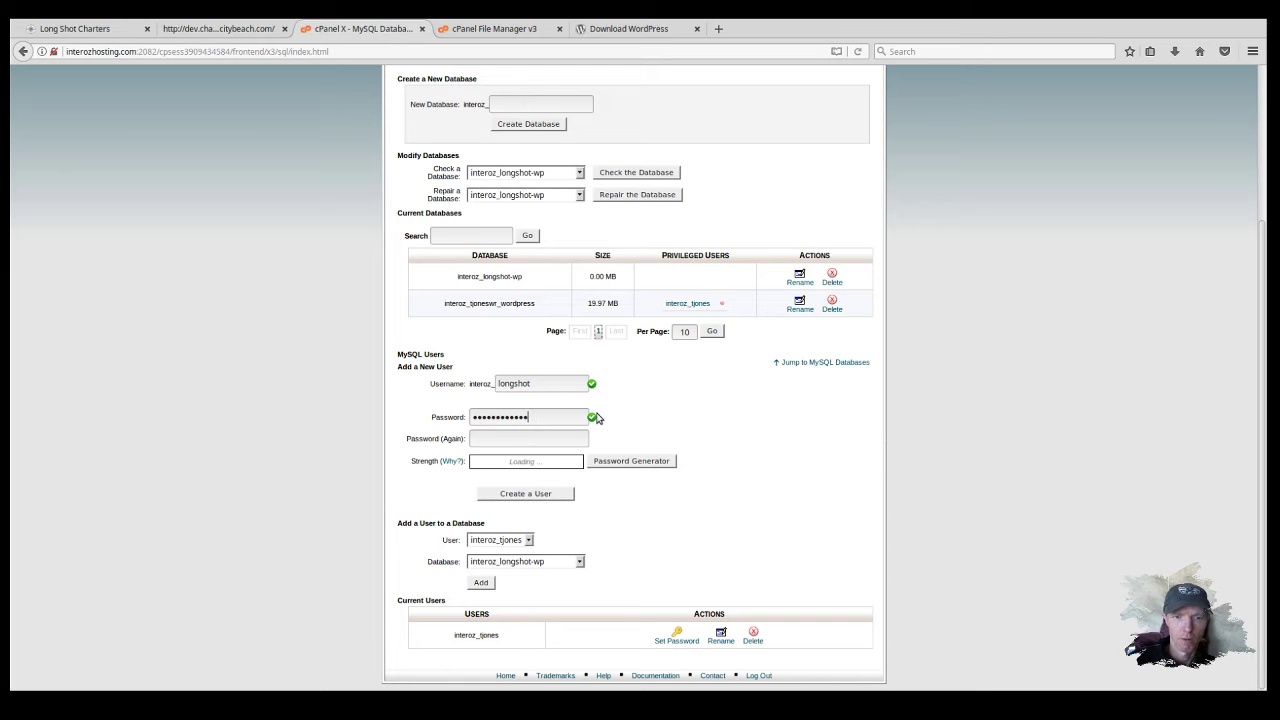
{"action": "left_click", "coordinate": [497, 444]}
{"action": "type", "text": "••"}
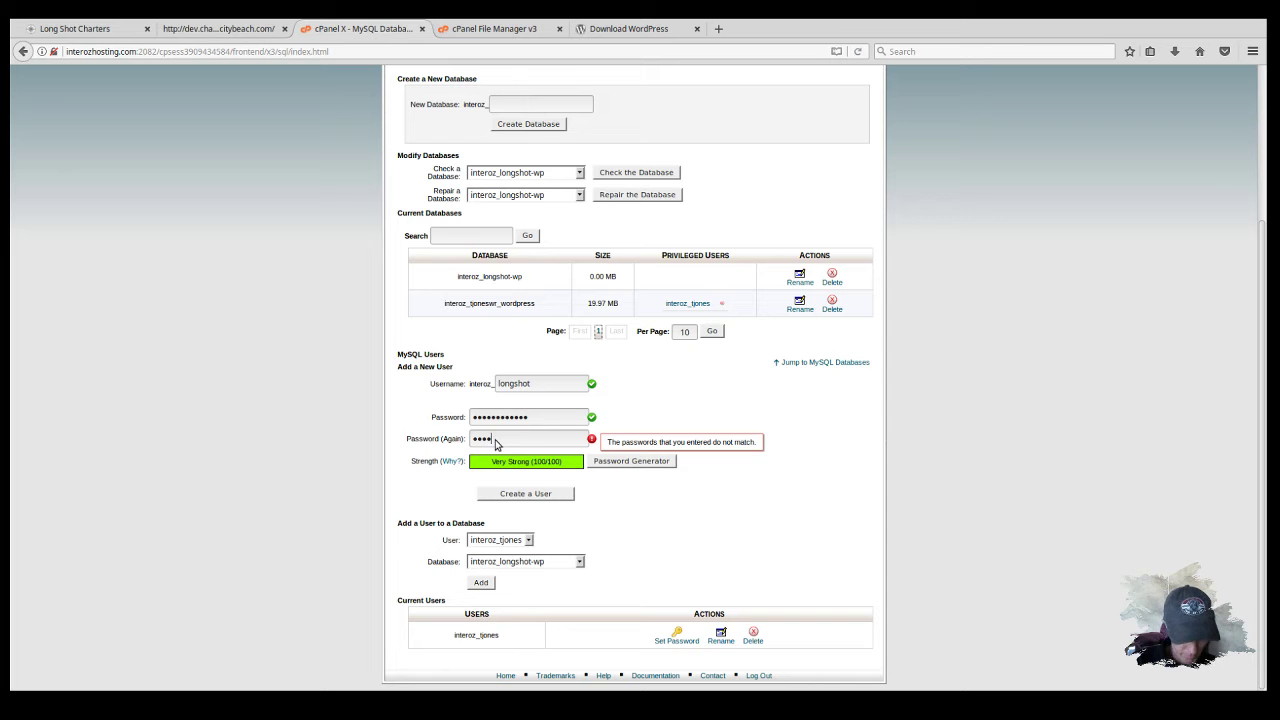
{"action": "key", "text": "BackSpace"}
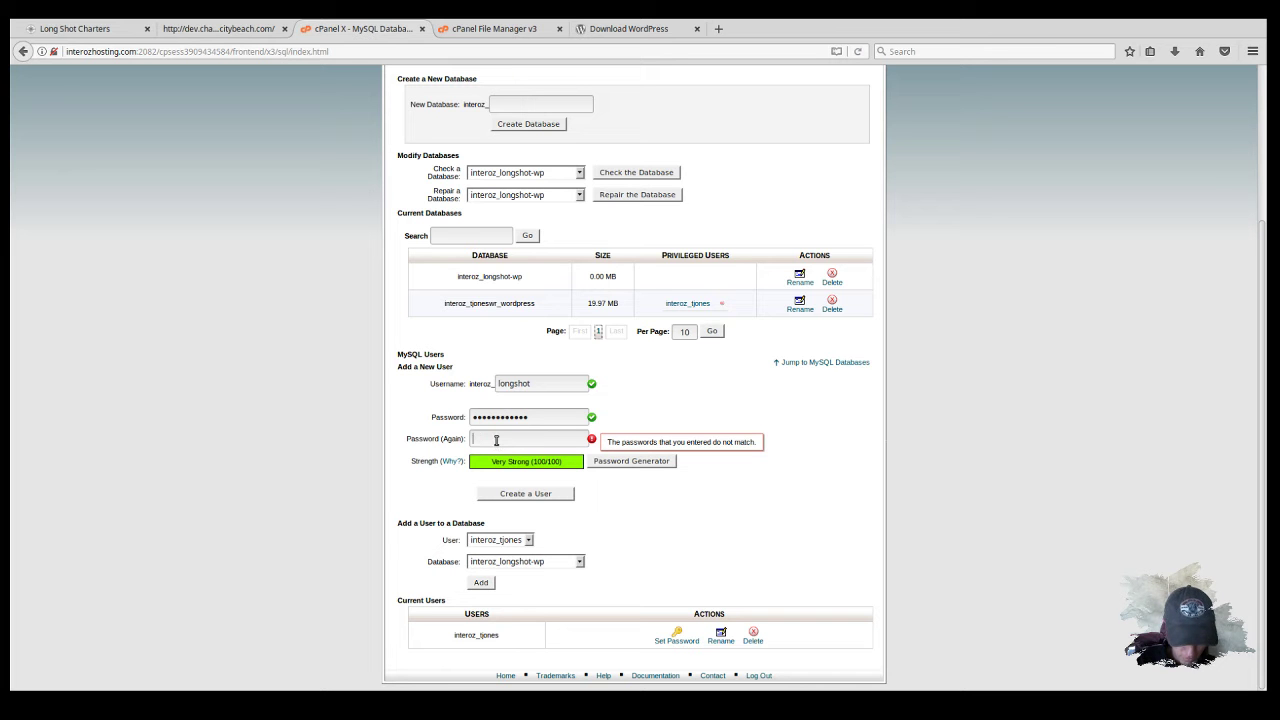
{"action": "type", "text": "••"}
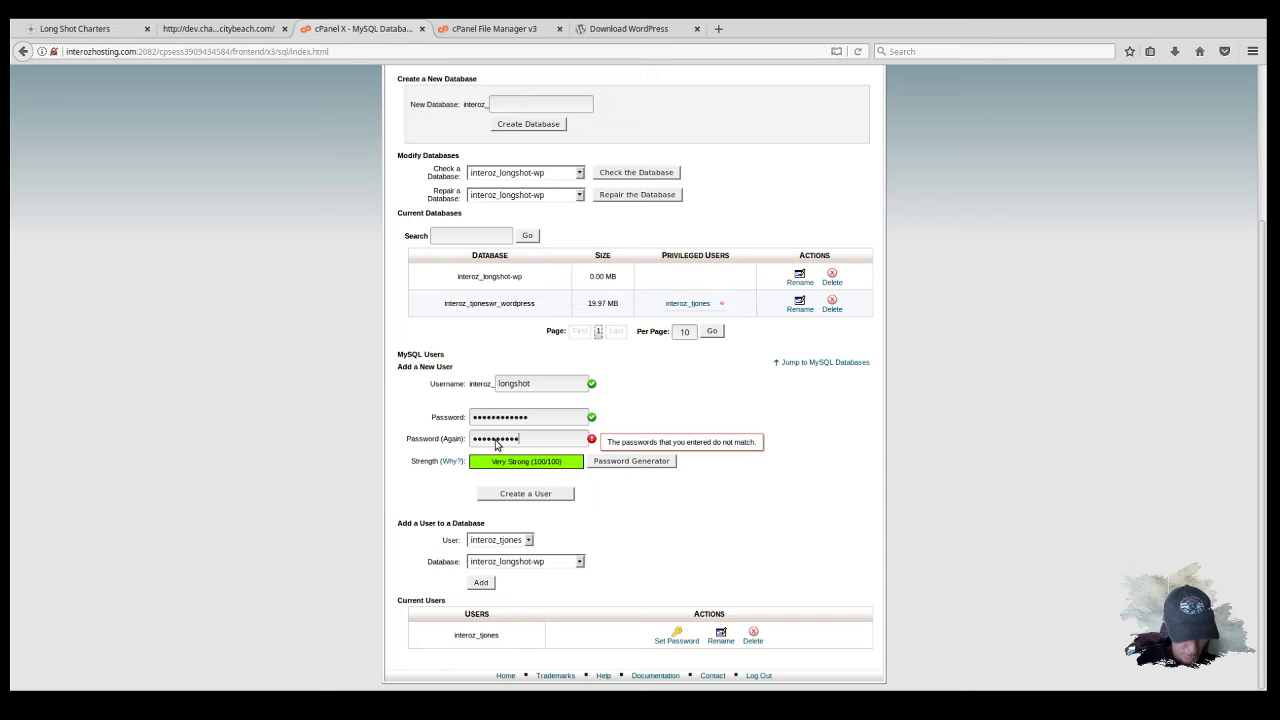
{"action": "type", "text": "1"}
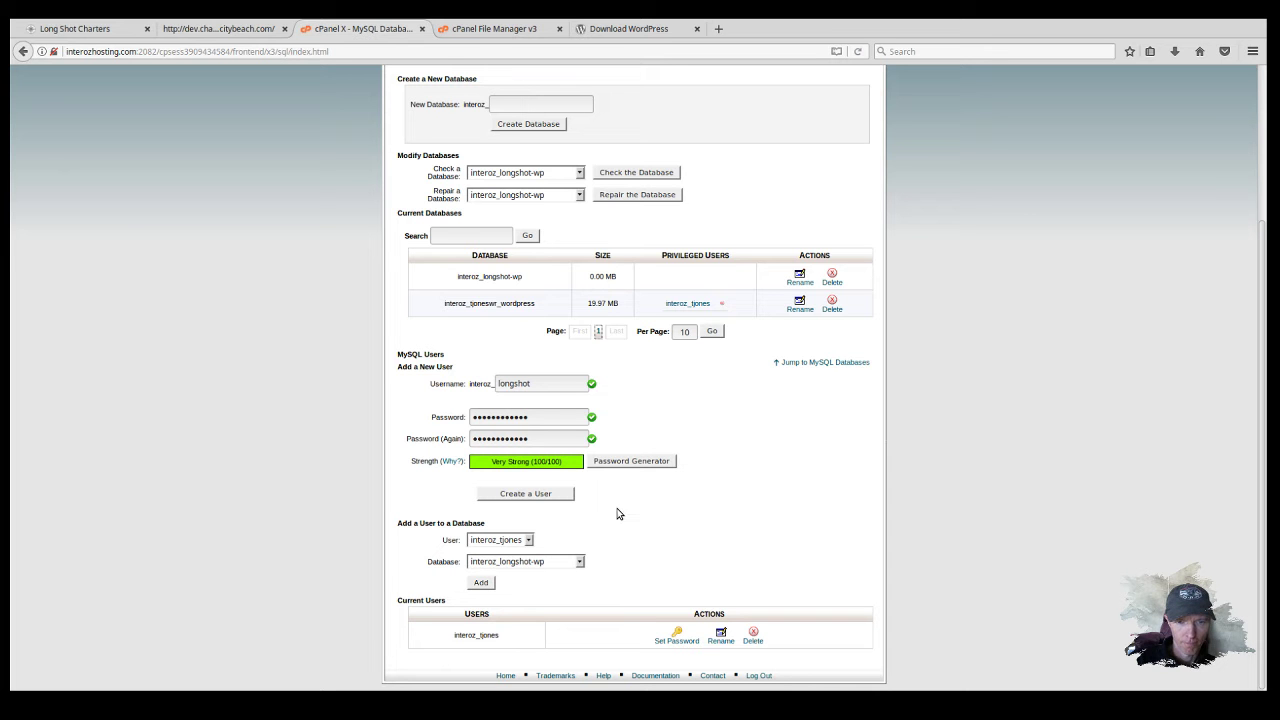
{"action": "left_click", "coordinate": [535, 494]}
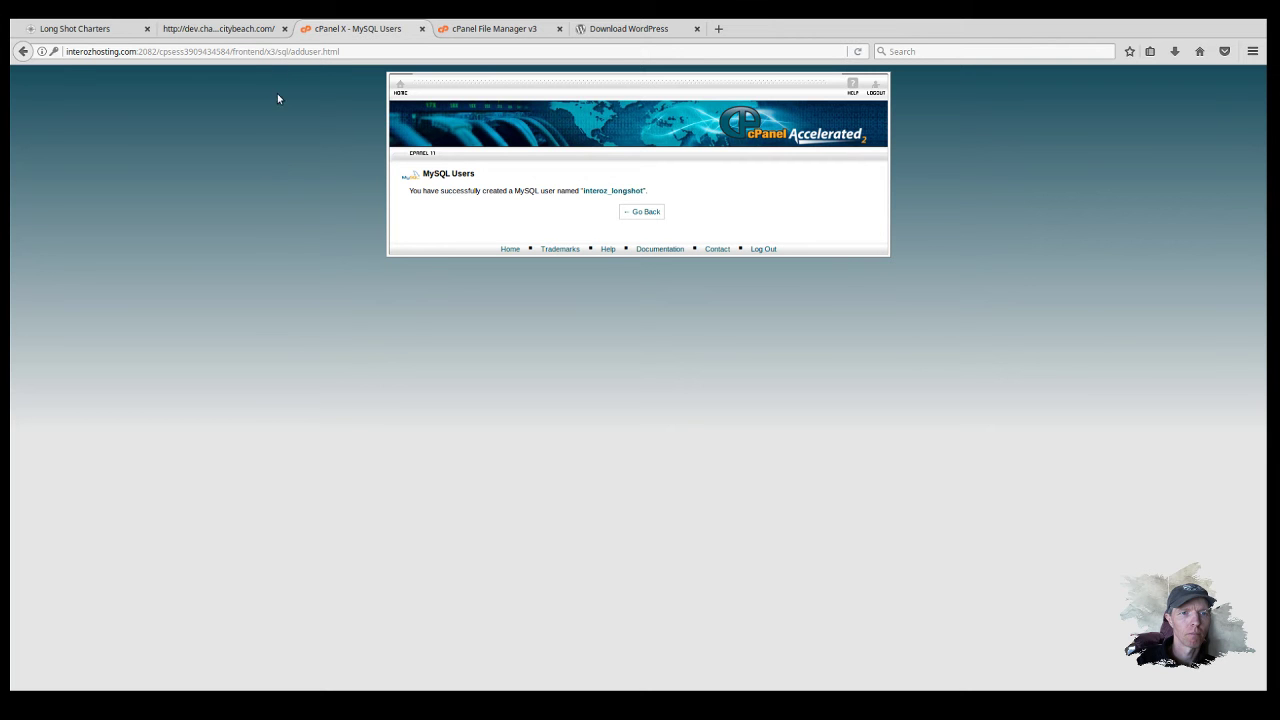
Step: Add user interoz_longshot to database interoz_longshot-wp
{"action": "left_click", "coordinate": [646, 211]}
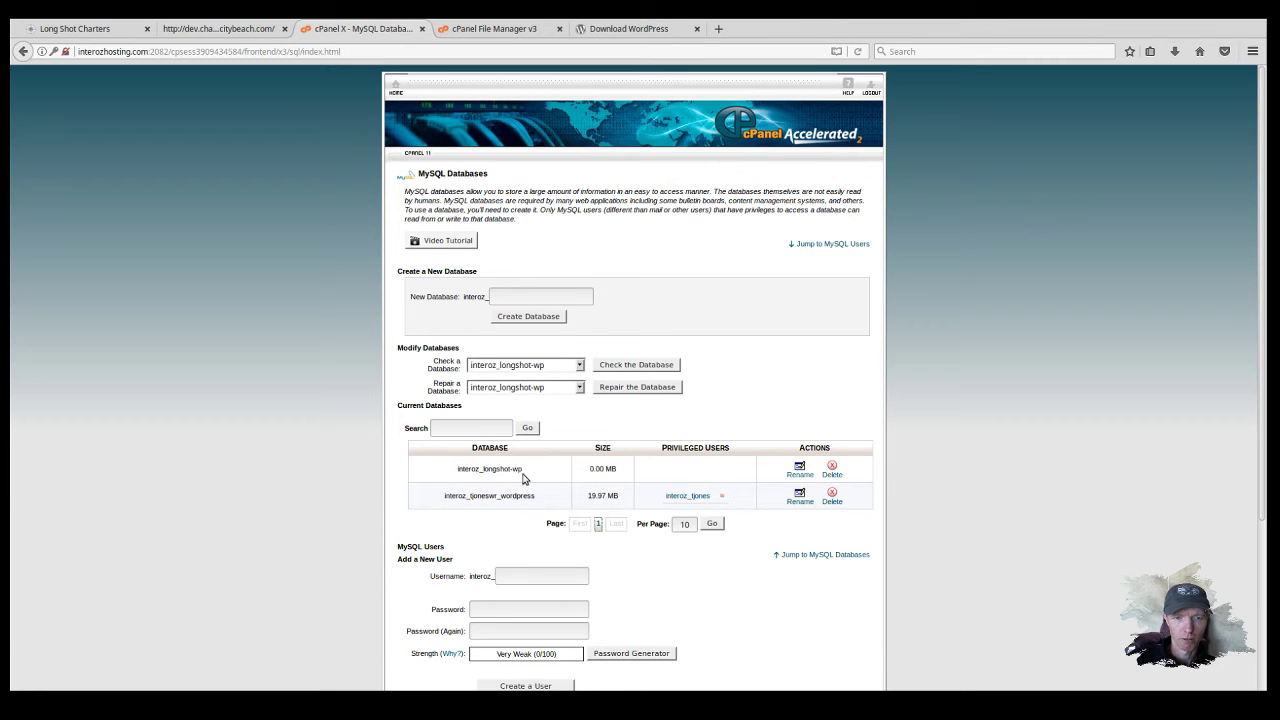
{"action": "scroll", "coordinate": [500, 470], "scroll_direction": "down", "scroll_amount": 4}
{"action": "scroll", "coordinate": [605, 562], "scroll_direction": "down", "scroll_amount": 1}
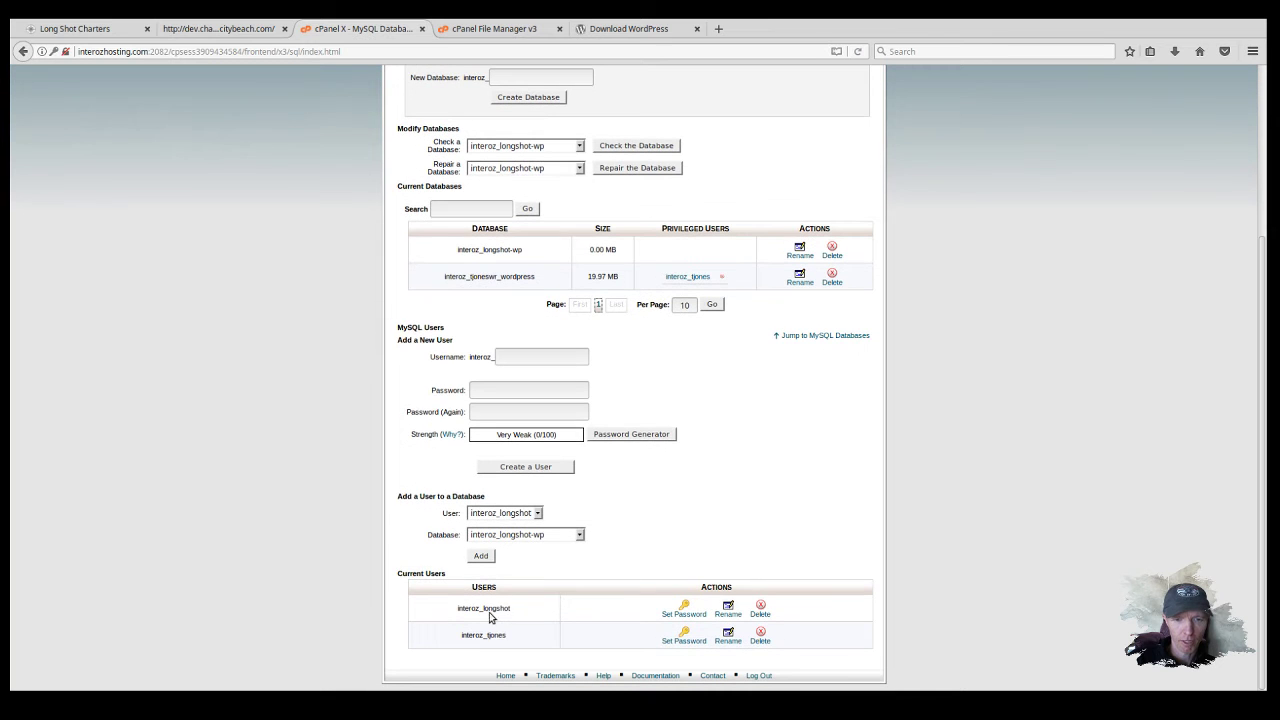
{"action": "left_click", "coordinate": [524, 515]}
{"action": "left_click", "coordinate": [540, 538]}
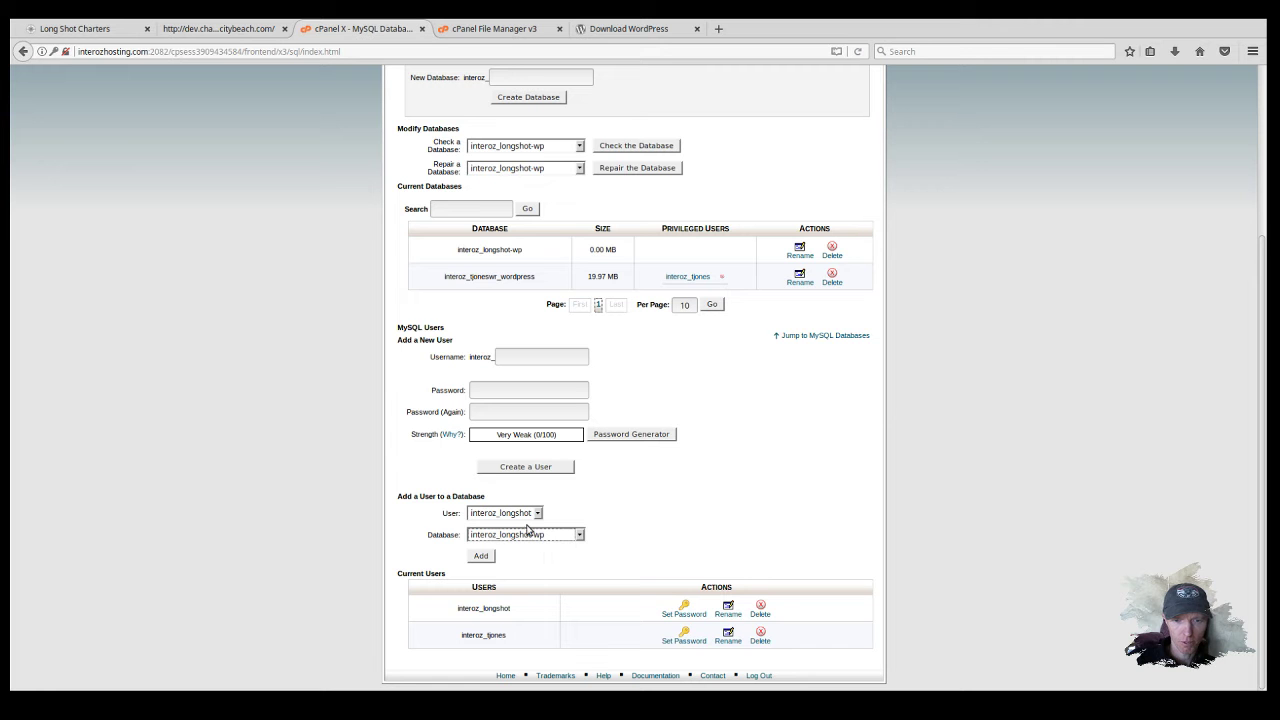
{"action": "left_click", "coordinate": [484, 556]}
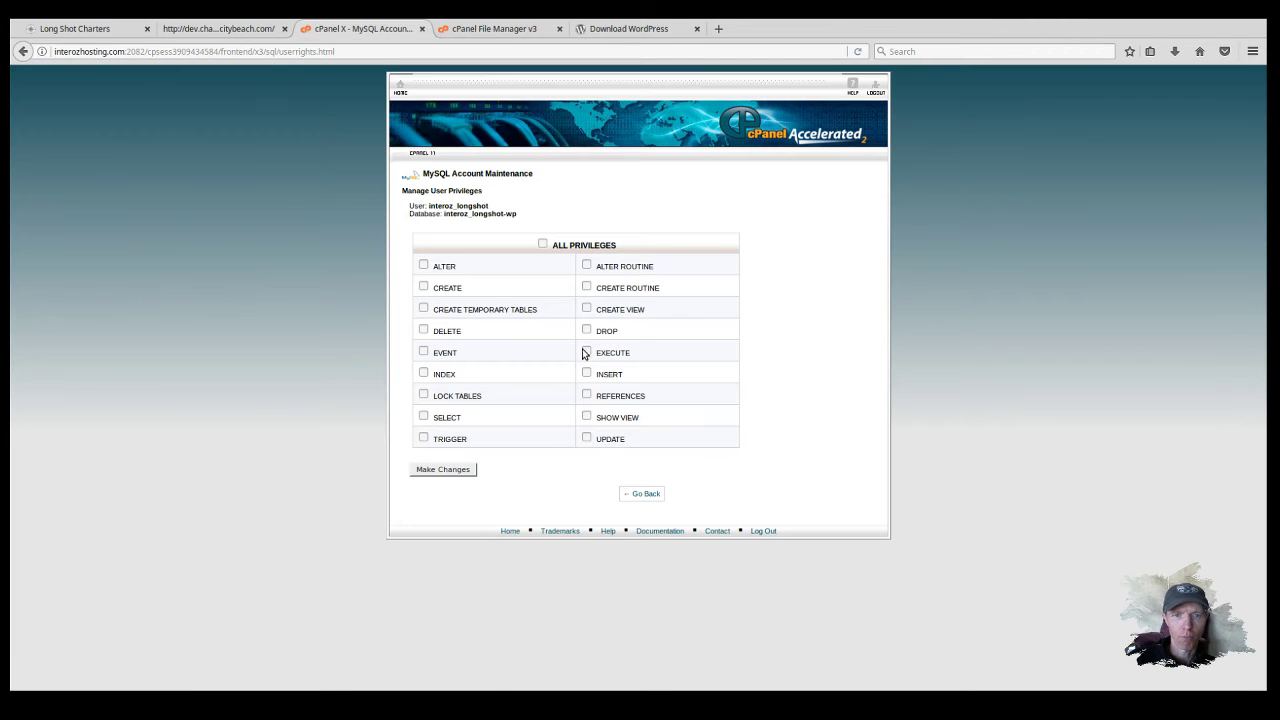
Step: Grant interoz_longshot ALL PRIVILEGES on interoz_longshot-wp and save the changes
{"action": "left_click", "coordinate": [542, 244]}
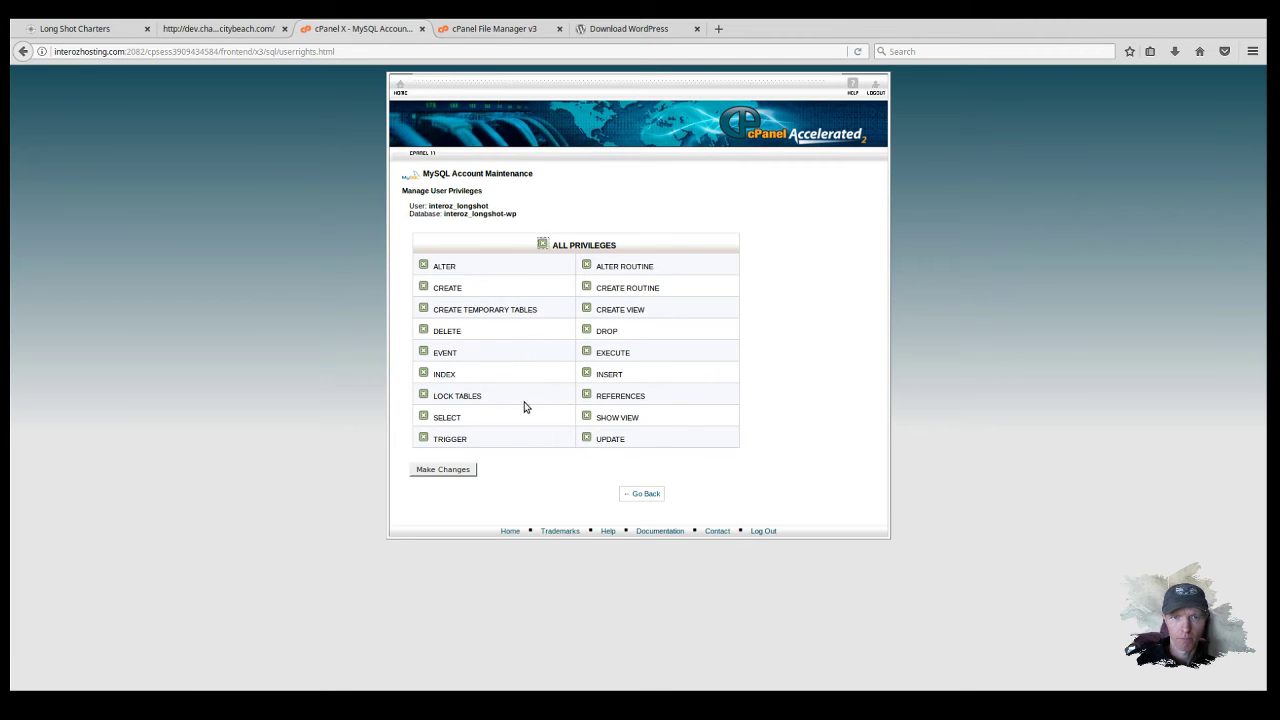
{"action": "left_click", "coordinate": [440, 470]}
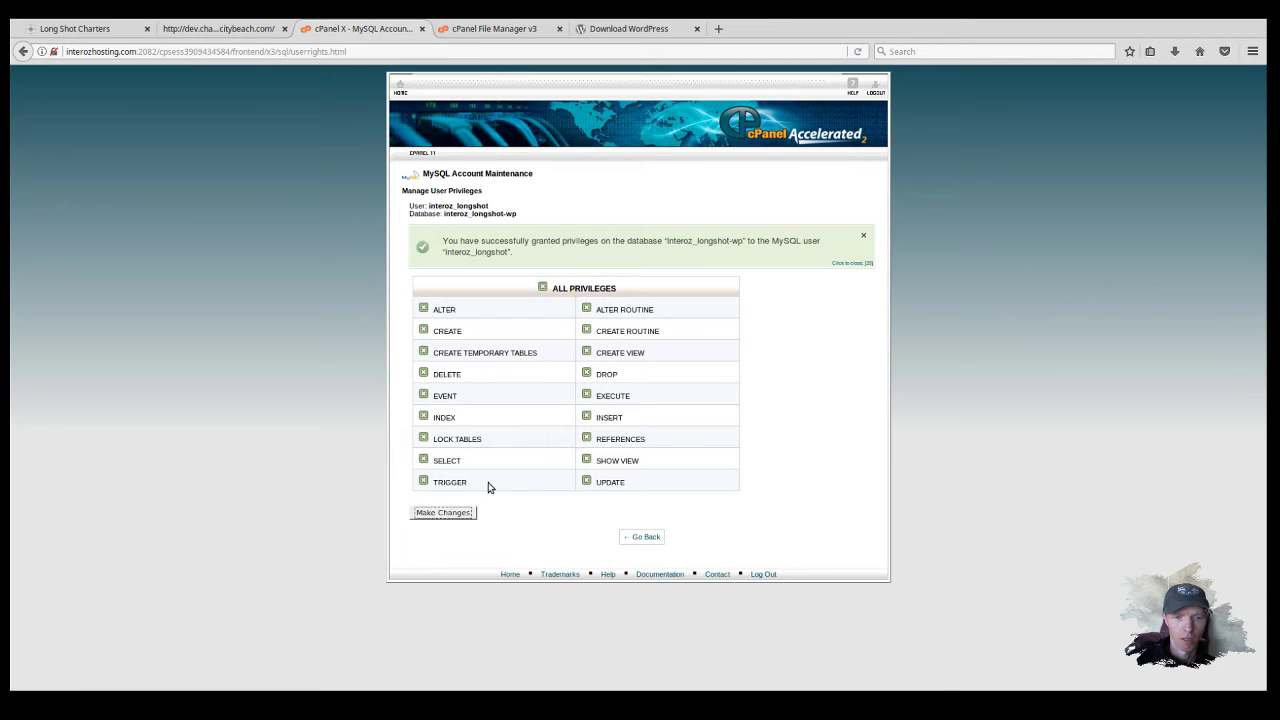
{"action": "left_click", "coordinate": [648, 538]}
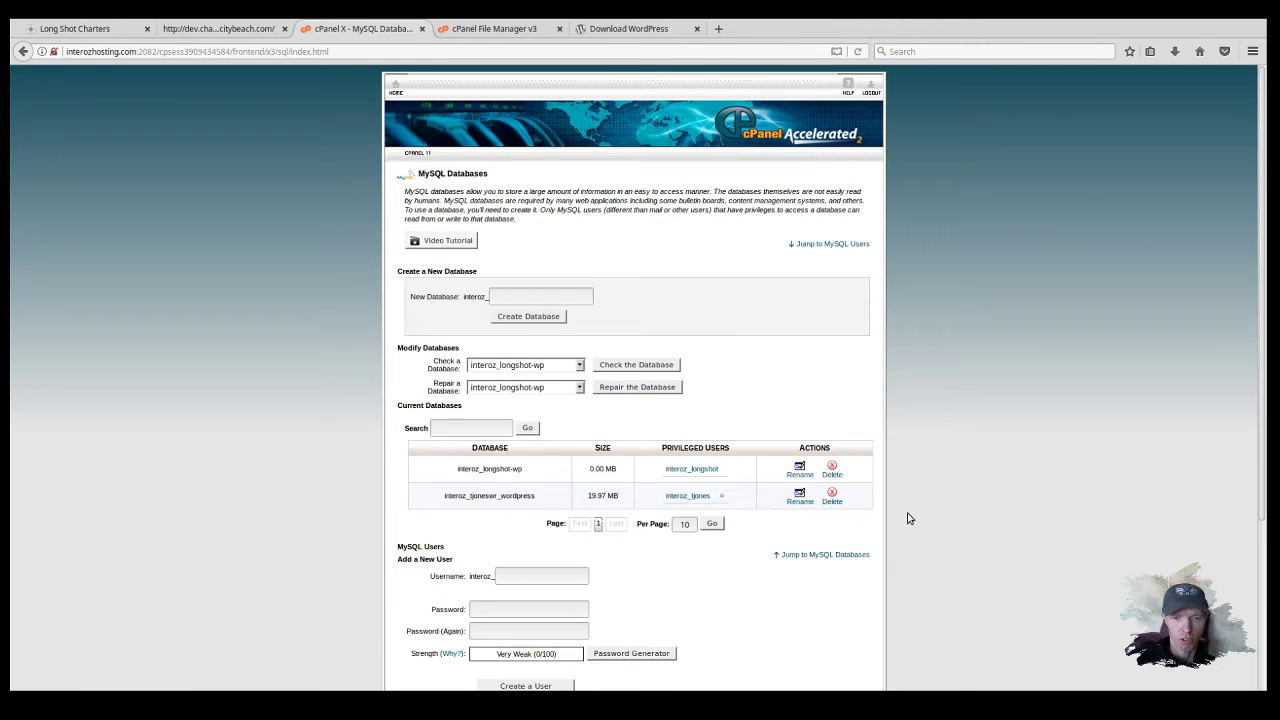
{"action": "scroll", "coordinate": [907, 519], "scroll_direction": "down", "scroll_amount": 3}
{"action": "scroll", "coordinate": [907, 519], "scroll_direction": "down", "scroll_amount": 1}
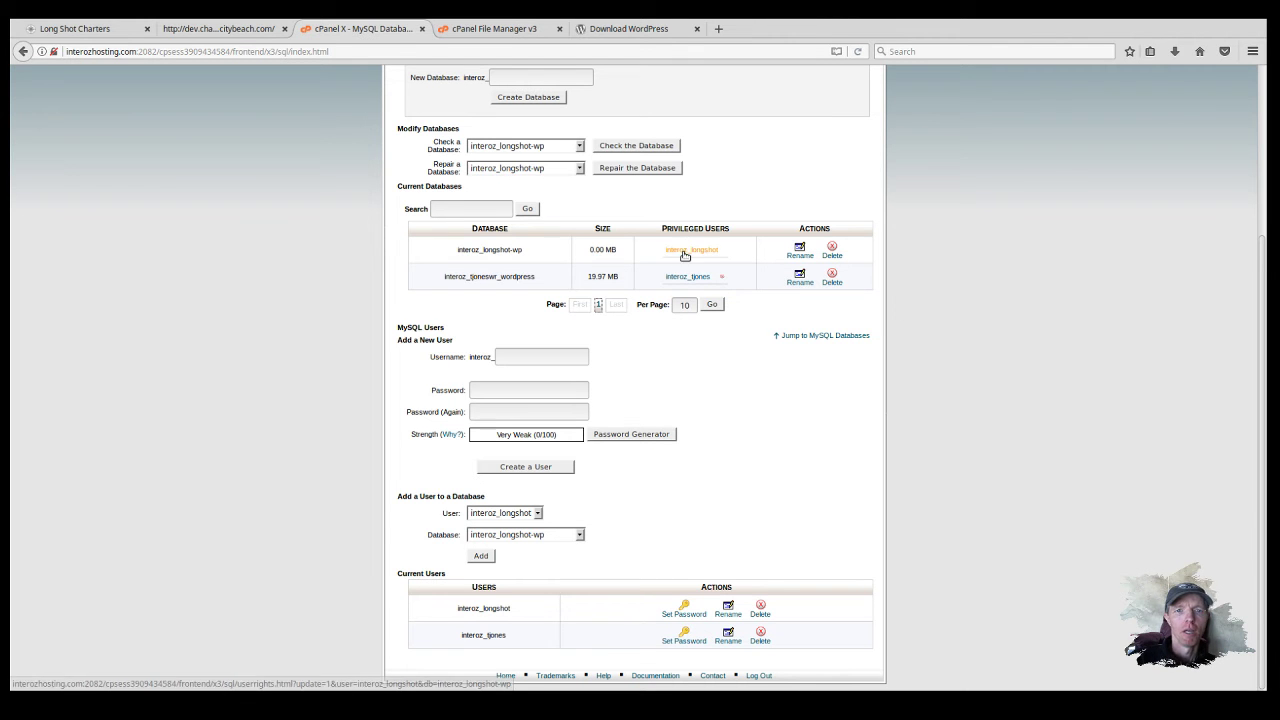
Step: Reload the dev subdomain to bring up the WordPress setup-config.php language page
{"action": "left_click", "coordinate": [478, 33]}
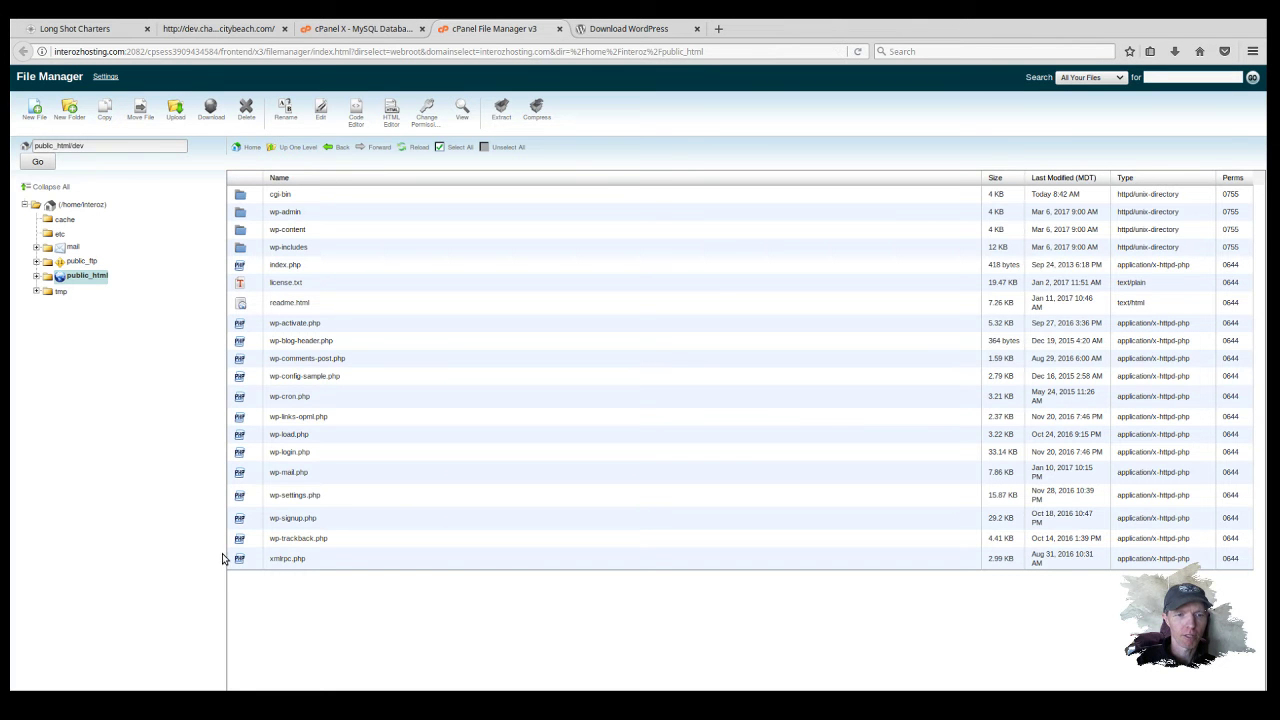
{"action": "left_click", "coordinate": [336, 30]}
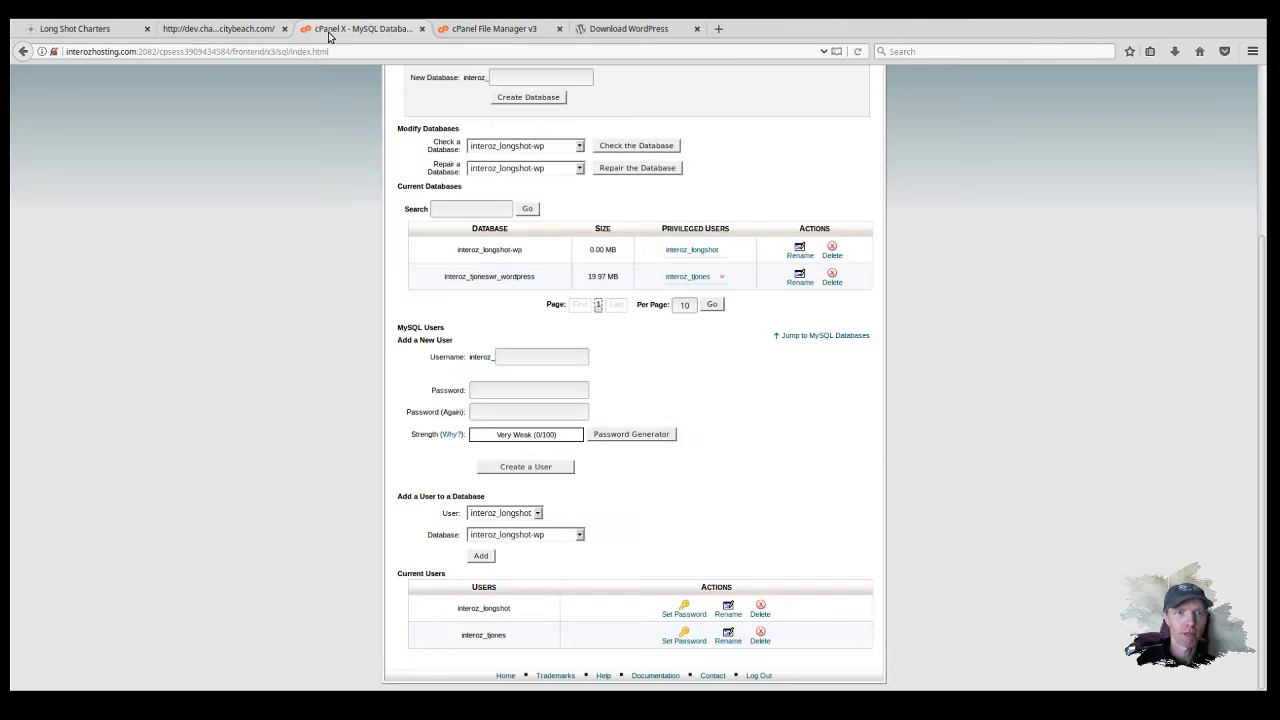
{"action": "left_click", "coordinate": [222, 30]}
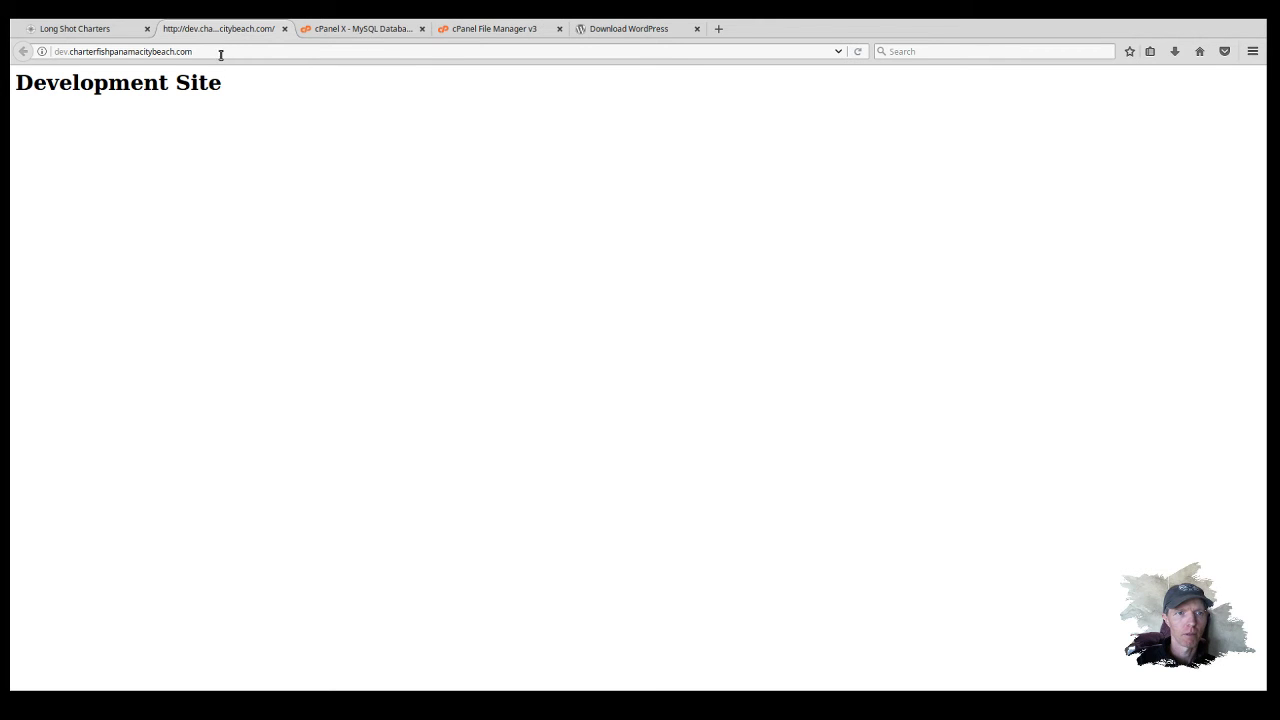
{"action": "left_click", "coordinate": [858, 54]}
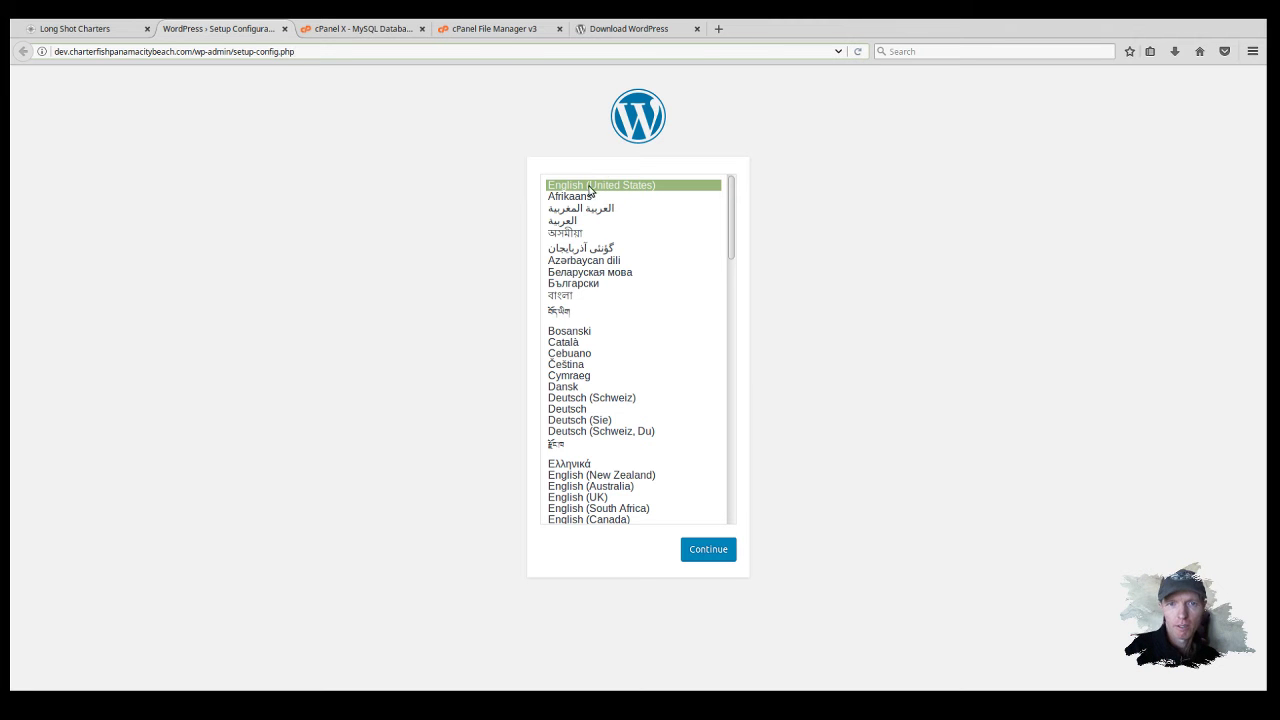
Step: Continue with English (United States) and get past the welcome page to the database form
{"action": "left_click", "coordinate": [702, 552]}
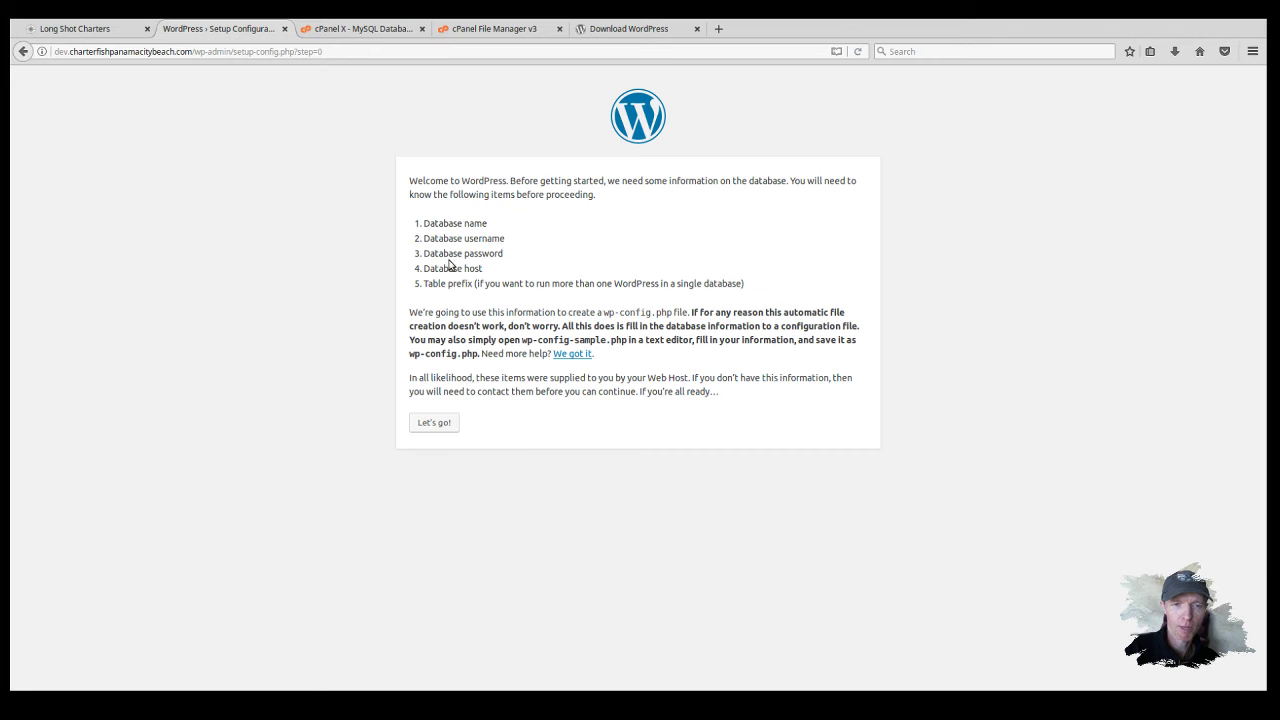
{"action": "left_click", "coordinate": [435, 424]}
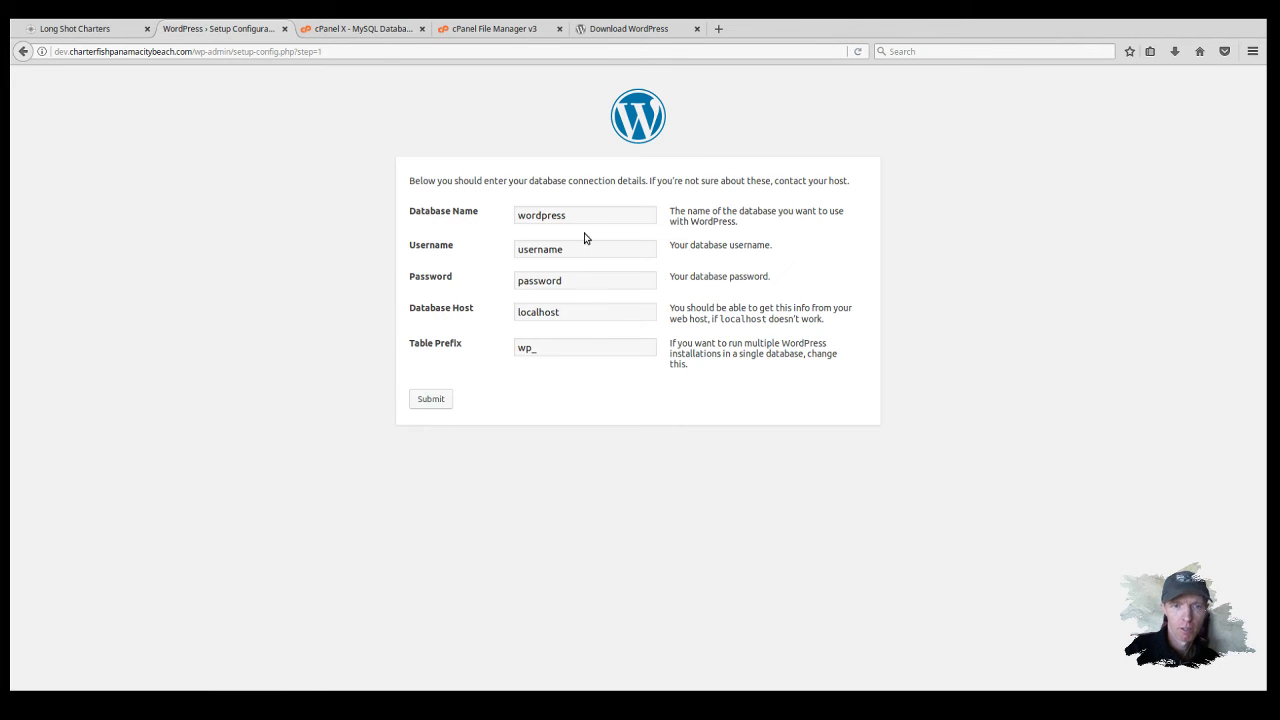
Step: Copy interoz_longshot-wp from cPanel and paste it into the Database Name field
{"action": "left_click", "coordinate": [572, 216]}
{"action": "left_click_drag", "start_coordinate": [575, 216], "coordinate": [483, 214]}
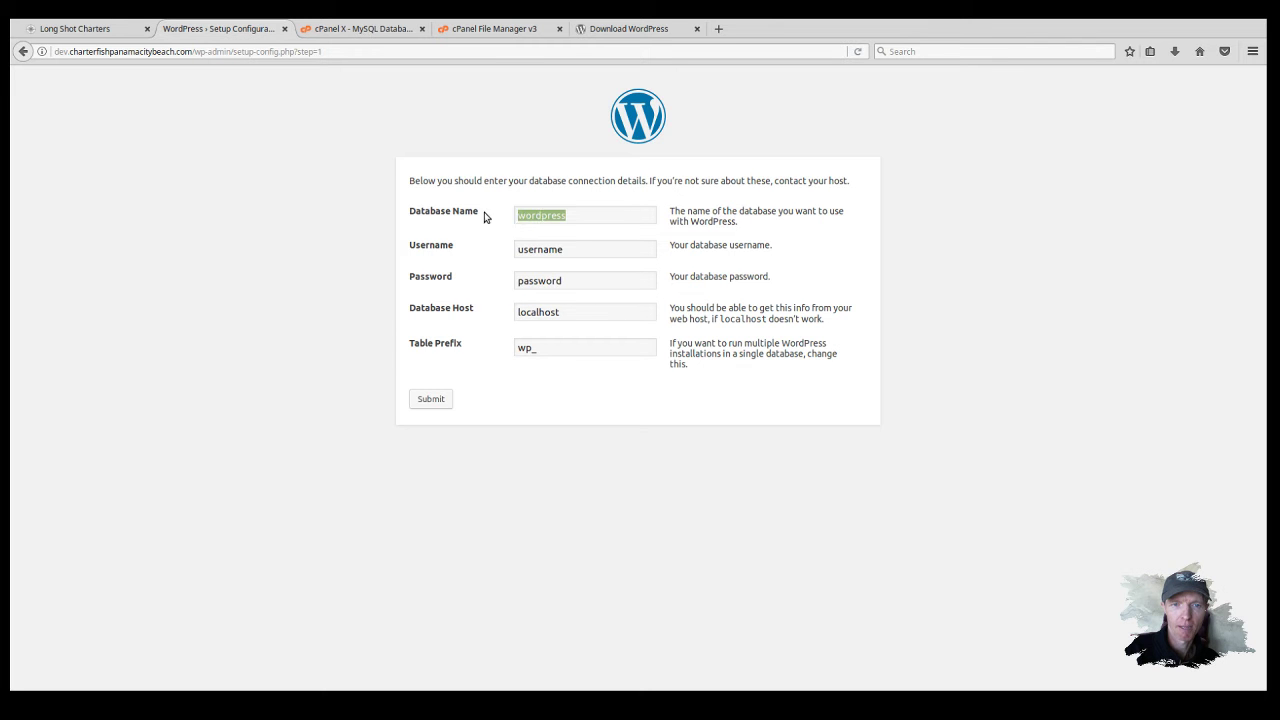
{"action": "left_click", "coordinate": [360, 270]}
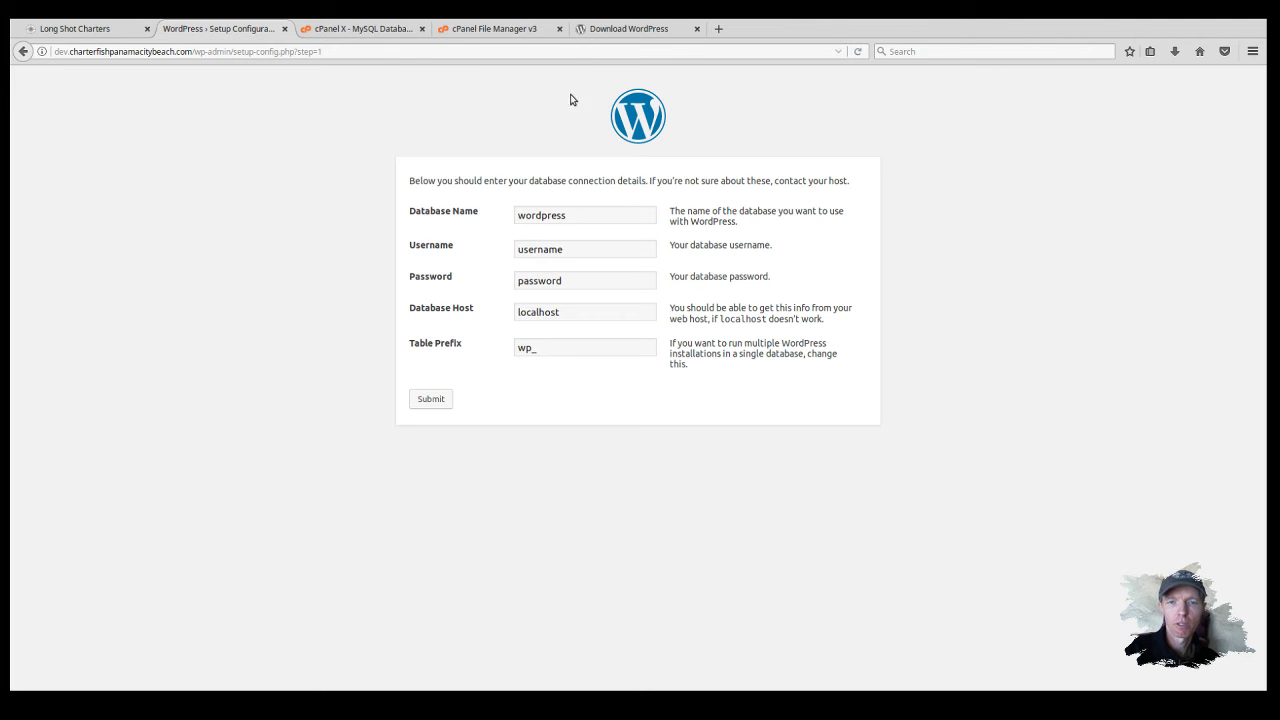
{"action": "left_click", "coordinate": [391, 29]}
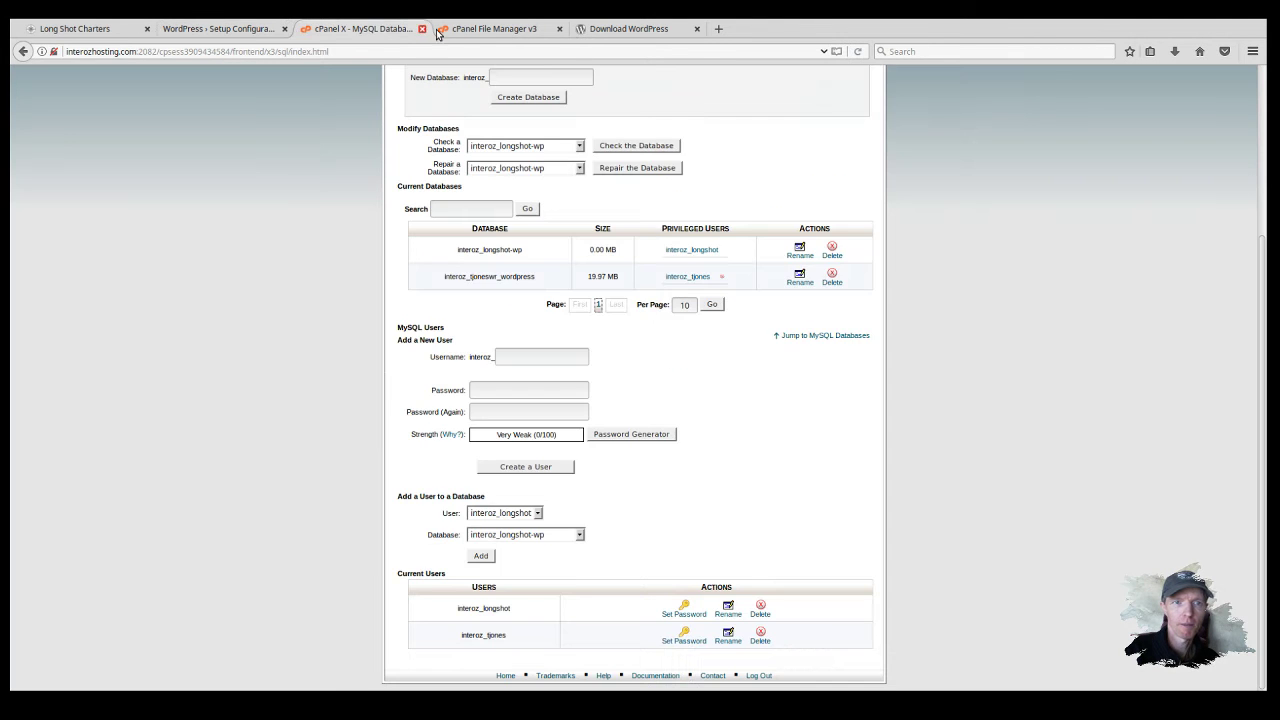
{"action": "left_click", "coordinate": [486, 28]}
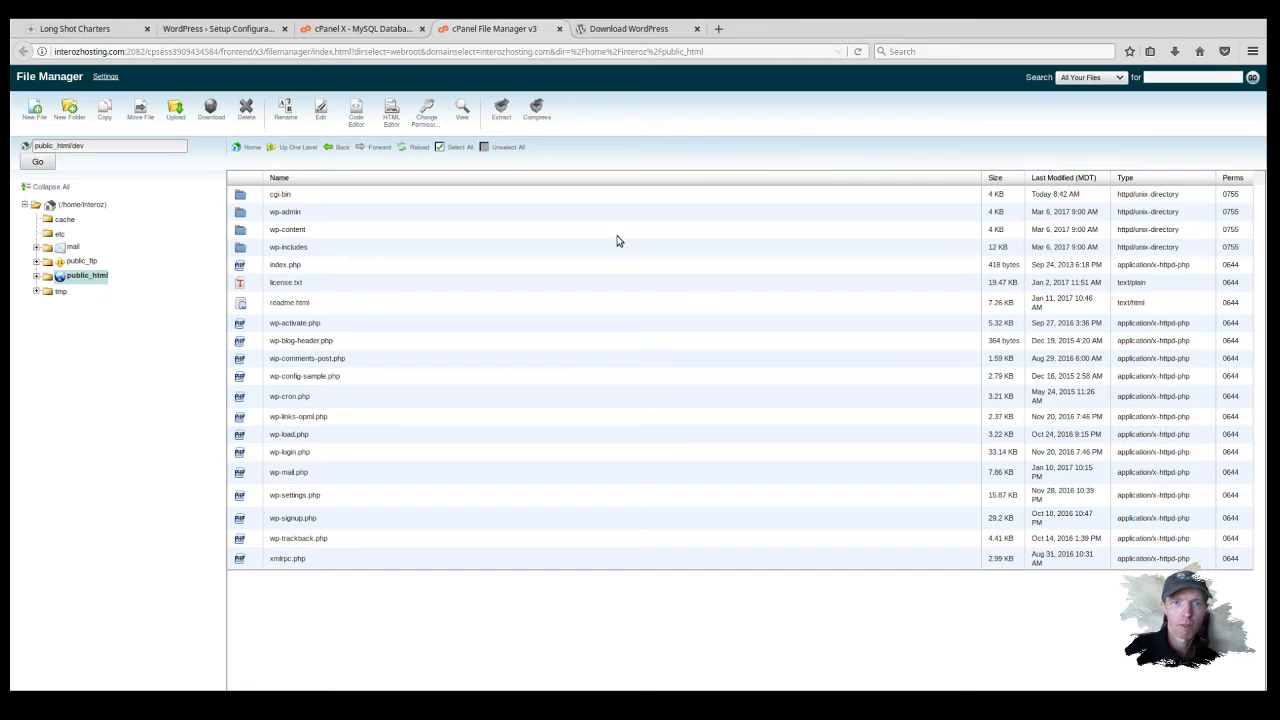
{"action": "left_click", "coordinate": [374, 32]}
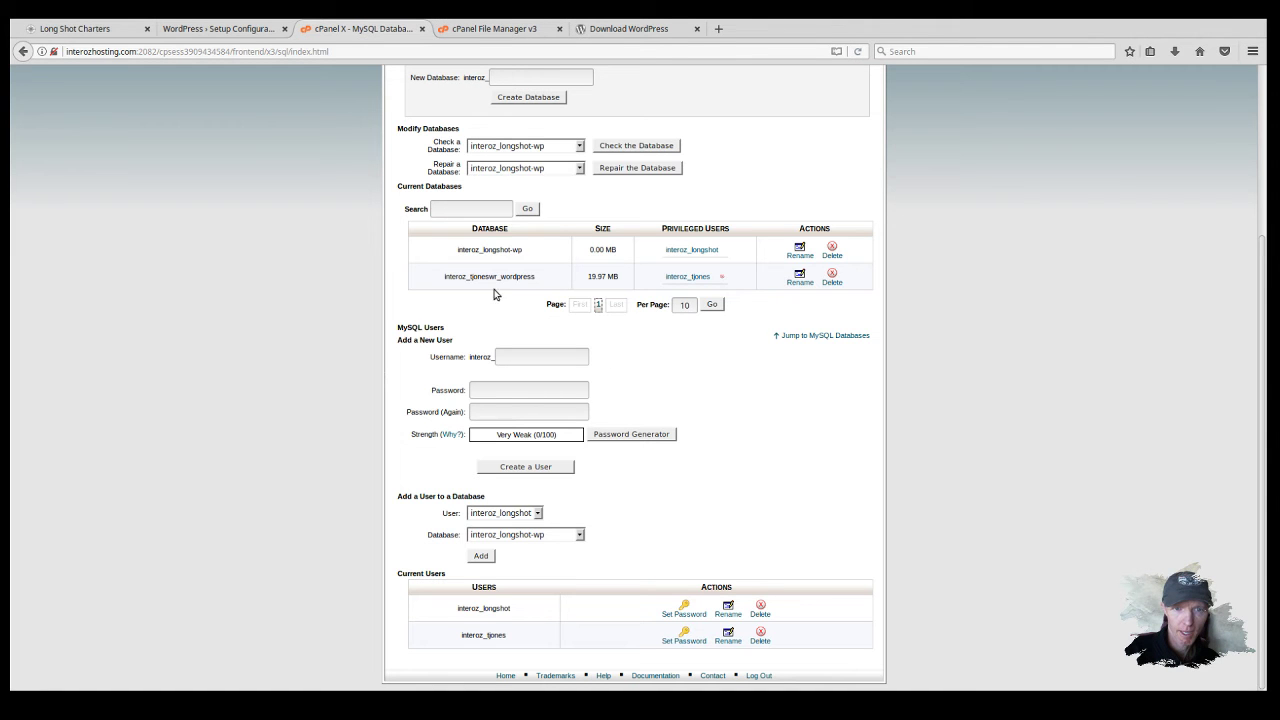
{"action": "left_click_drag", "start_coordinate": [458, 250], "coordinate": [521, 249]}
{"action": "key", "text": "ctrl+c"}
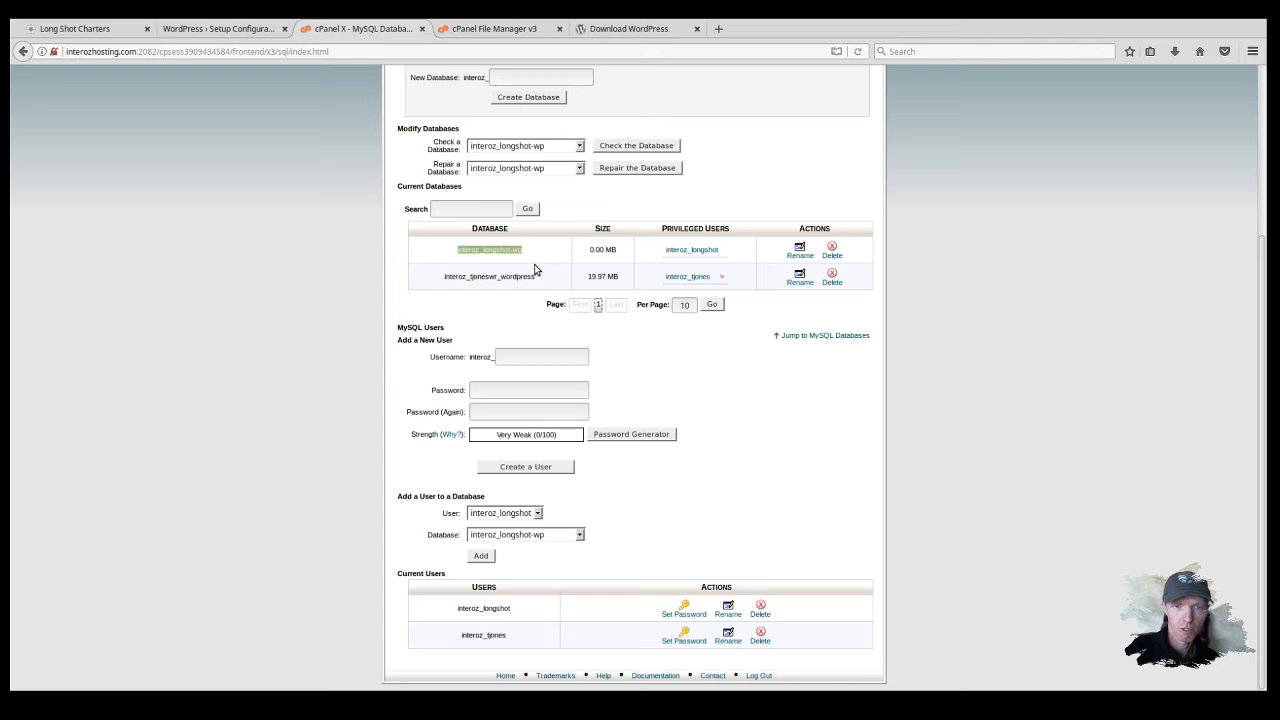
{"action": "left_click", "coordinate": [234, 33]}
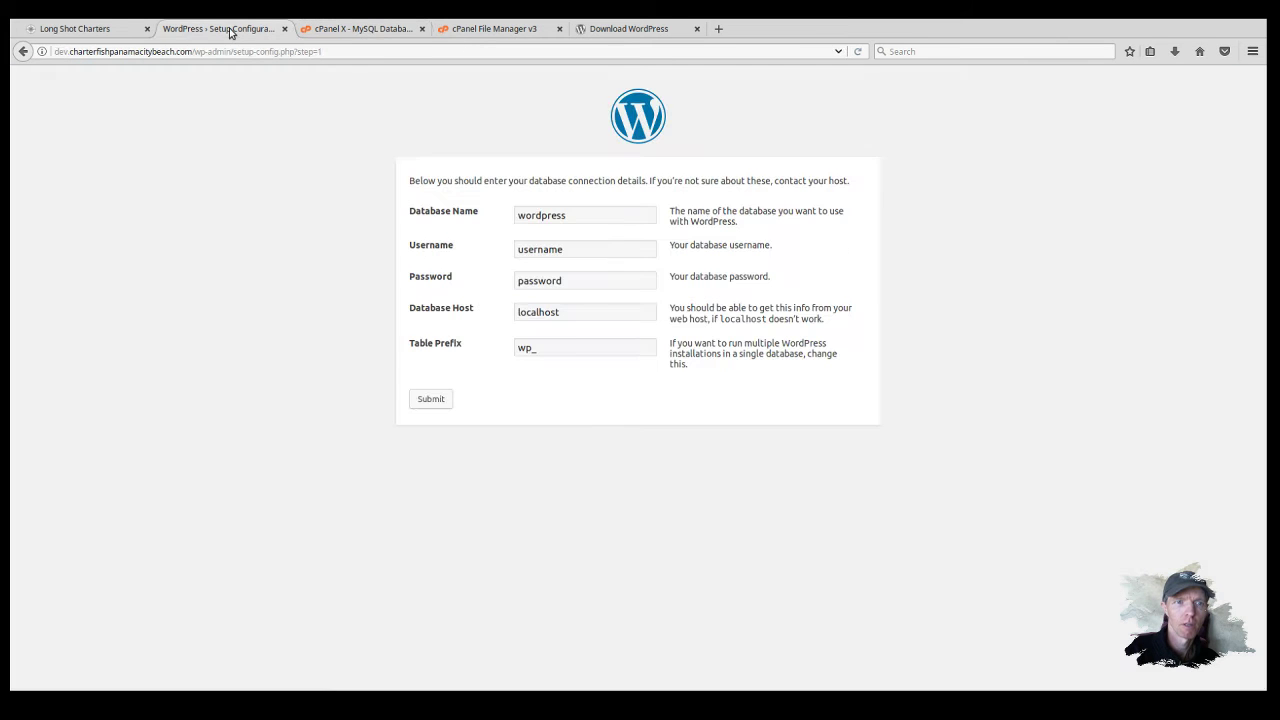
{"action": "left_click_drag", "start_coordinate": [588, 219], "coordinate": [506, 209]}
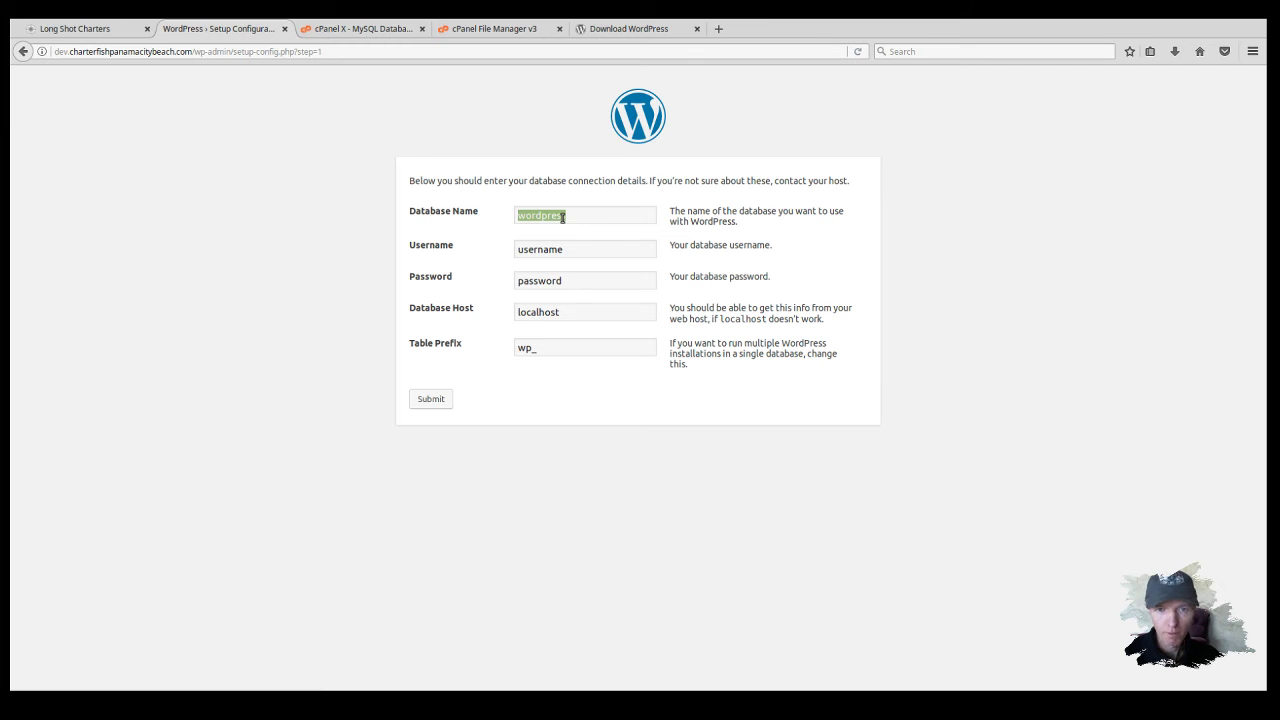
{"action": "key", "text": "ctrl+v"}
Step: Fill Username with interoz_longshot and select the default password for replacement
{"action": "left_click", "coordinate": [584, 252]}
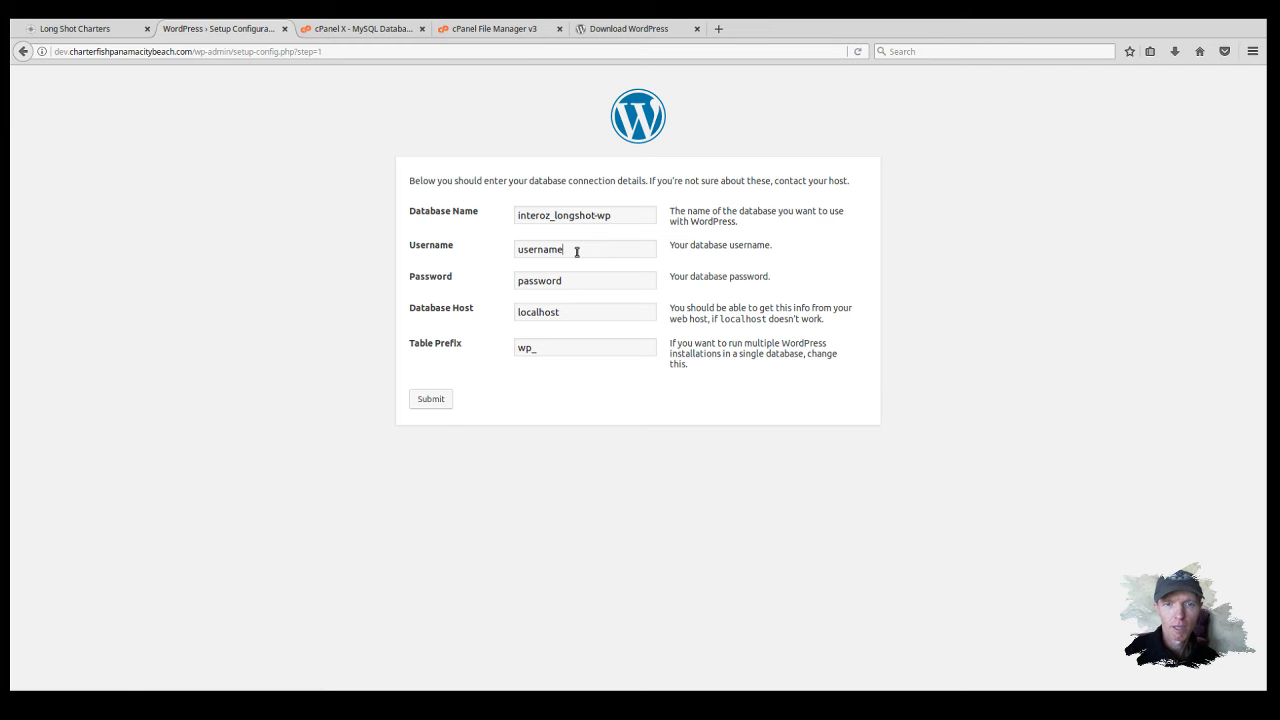
{"action": "key", "text": "BackSpace"}
{"action": "key", "text": "BackSpace"}
{"action": "key", "text": "BackSpace"}
{"action": "key", "text": "BackSpace"}
{"action": "key", "text": "BackSpace"}
{"action": "key", "text": "BackSpace"}
{"action": "key", "text": "BackSpace"}
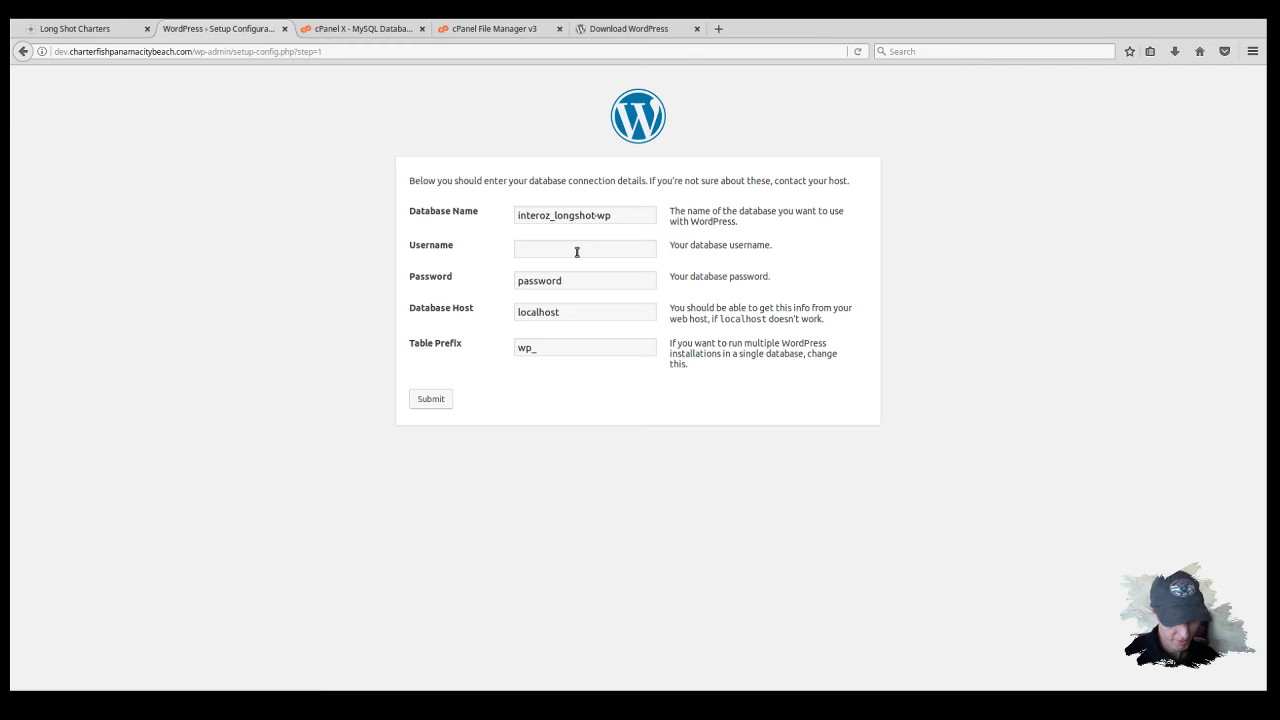
{"action": "key", "text": "ctrl+v"}
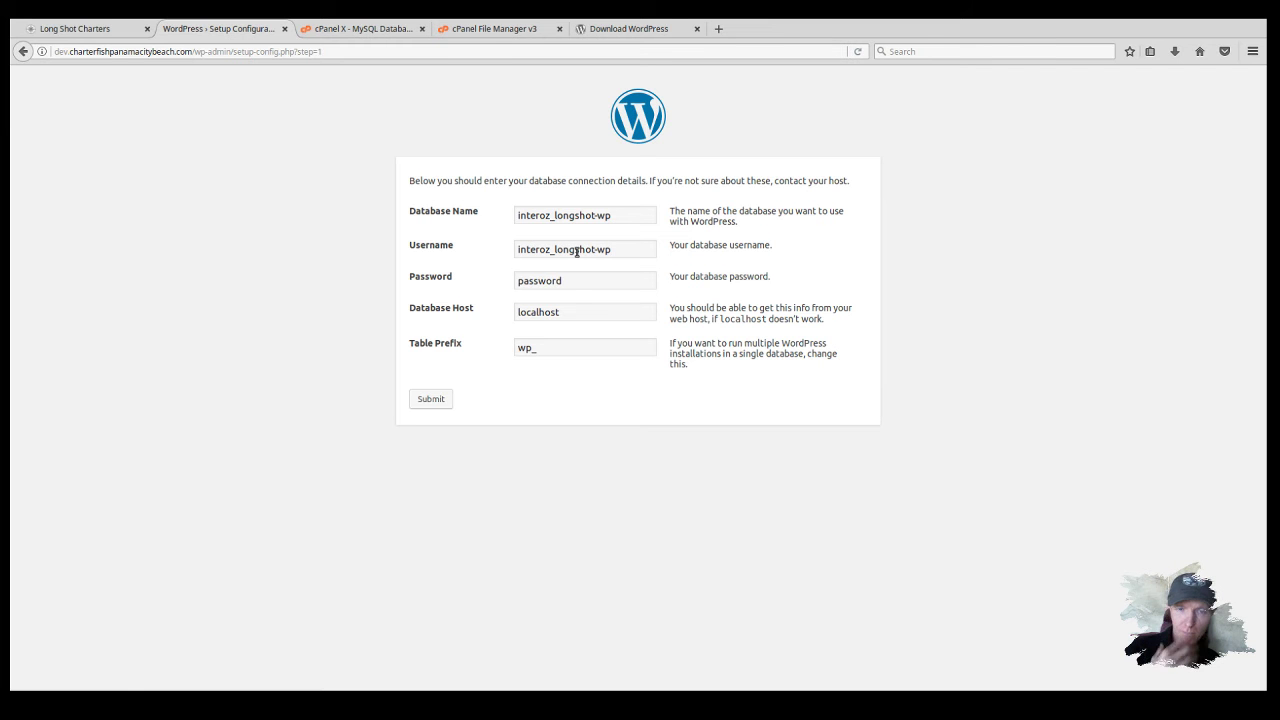
{"action": "key", "text": "BackSpace"}
{"action": "key", "text": "BackSpace"}
{"action": "key", "text": "BackSpace"}
{"action": "key", "text": "BackSpace"}
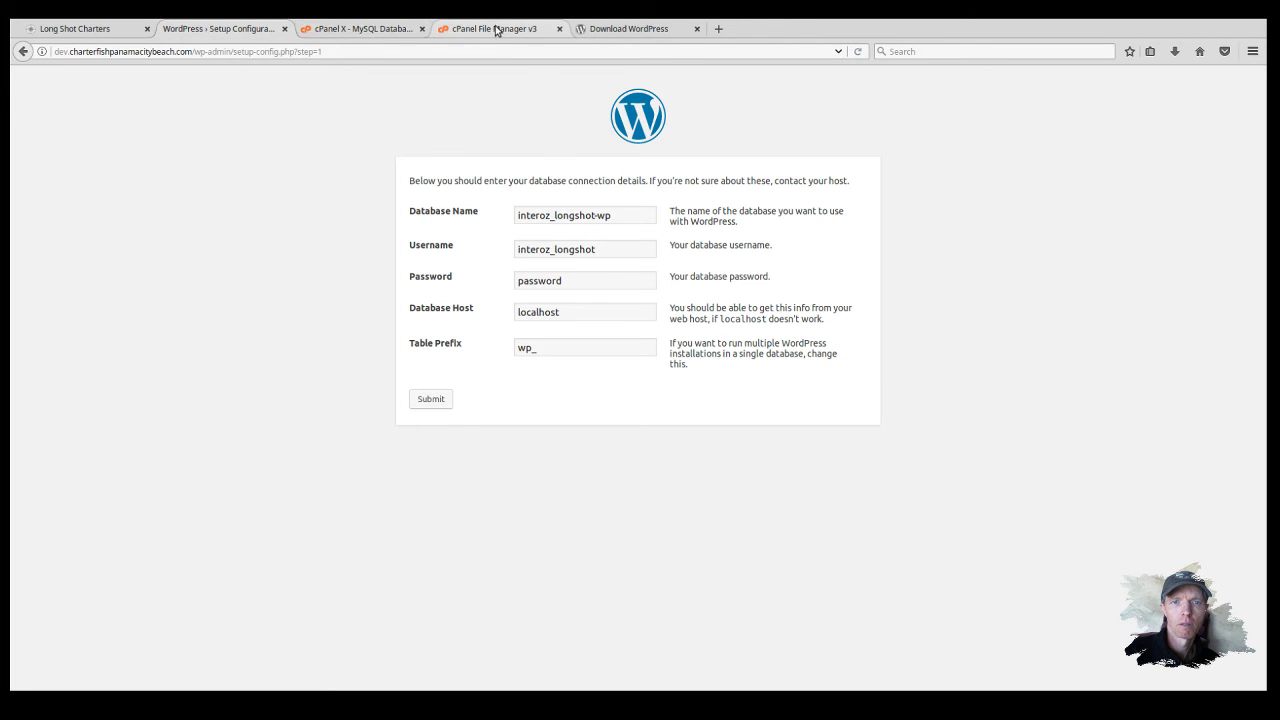
{"action": "left_click", "coordinate": [380, 31]}
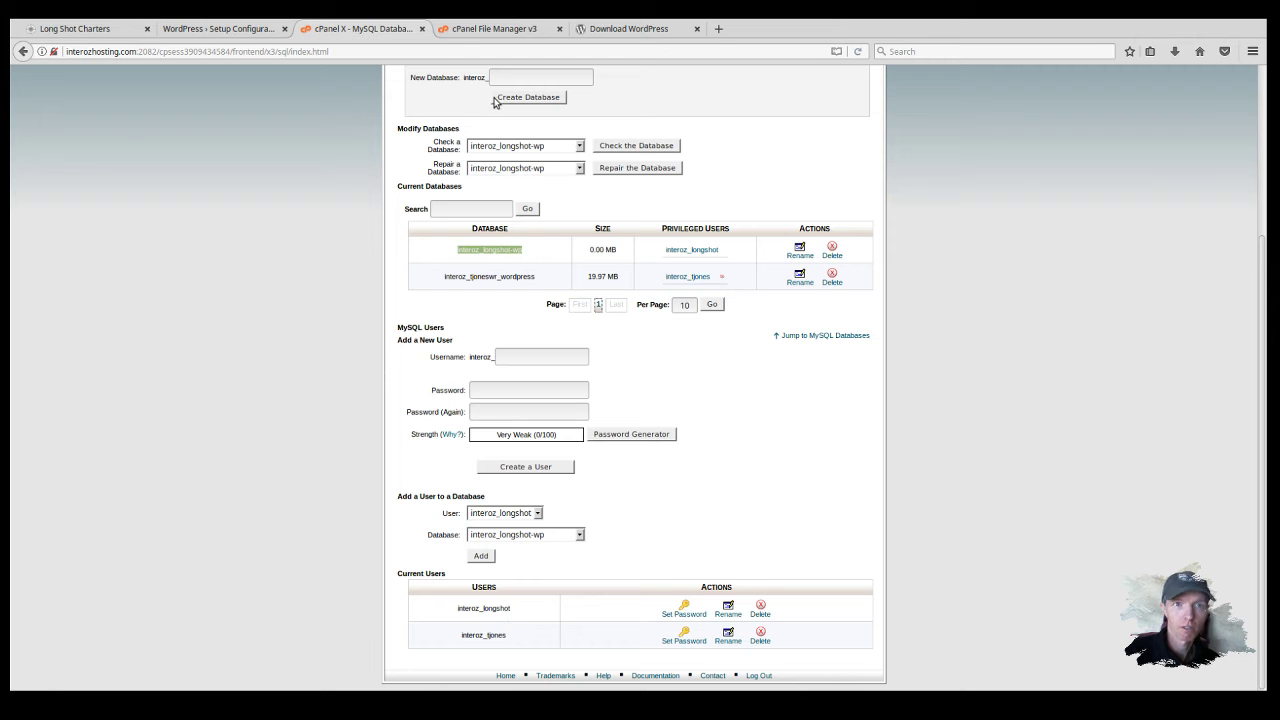
{"action": "left_click", "coordinate": [495, 35]}
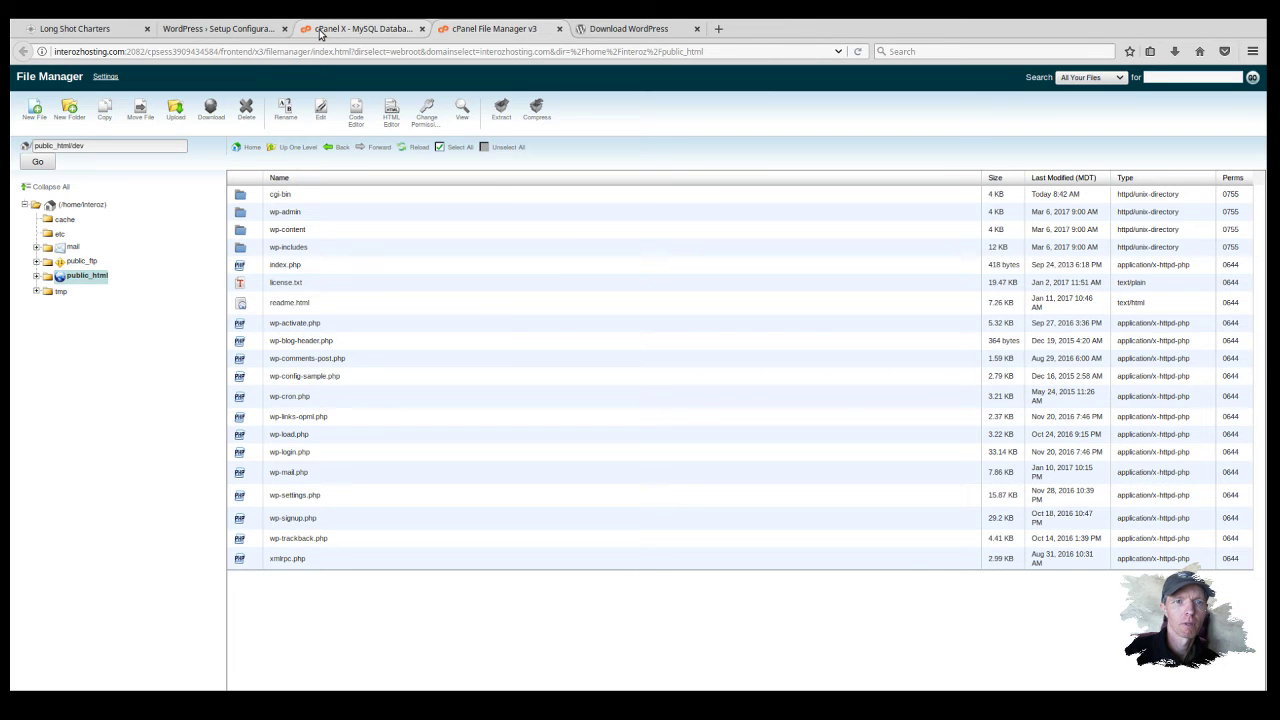
{"action": "left_click", "coordinate": [240, 33]}
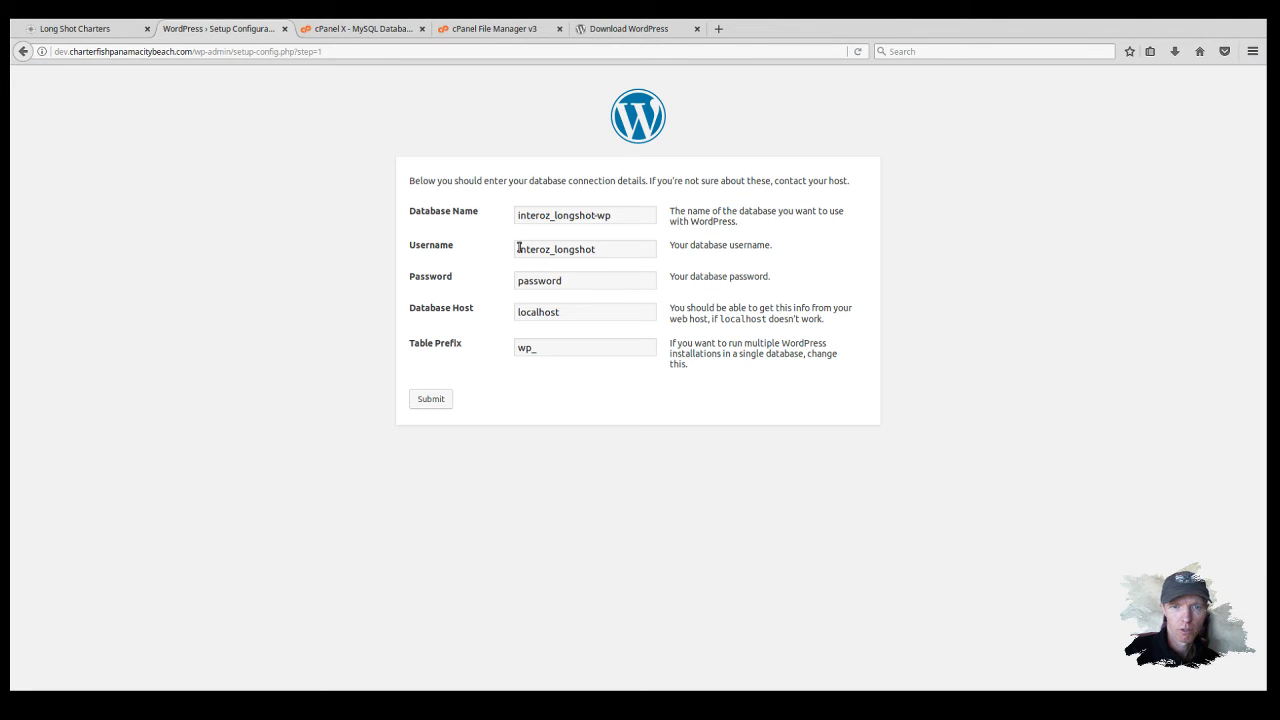
{"action": "left_click", "coordinate": [602, 248]}
{"action": "left_click_drag", "start_coordinate": [569, 282], "coordinate": [463, 281]}
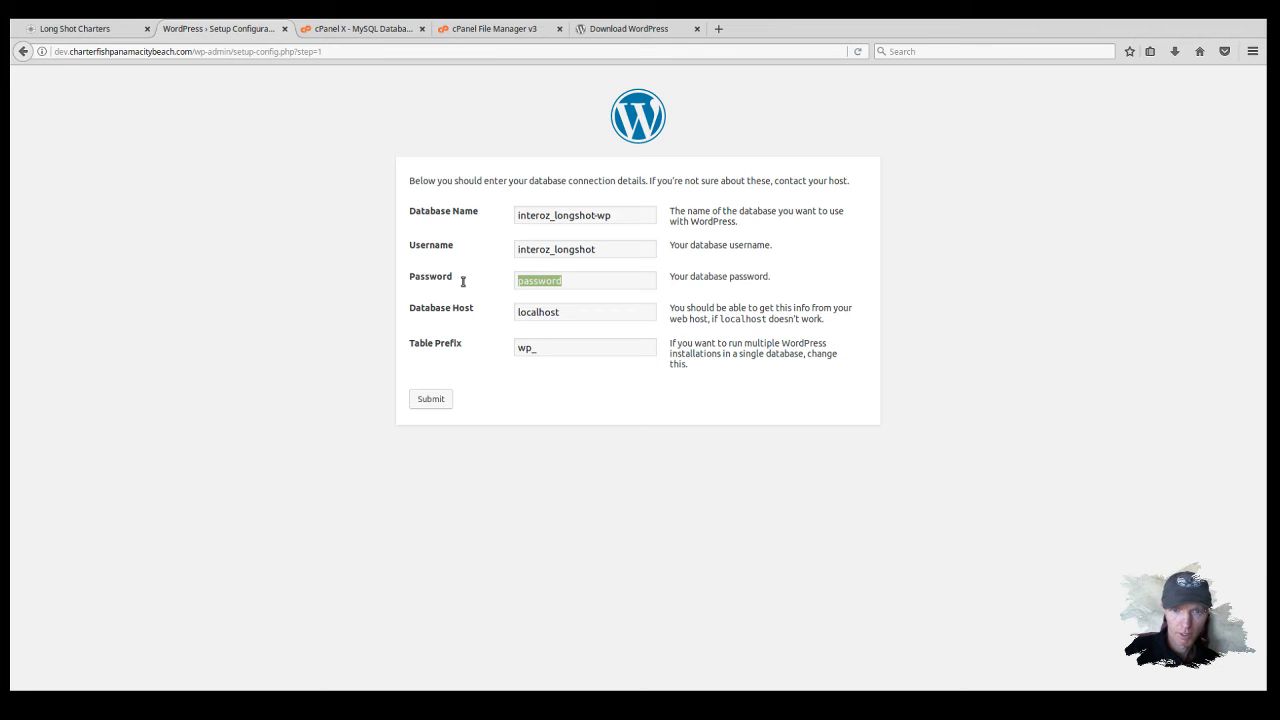
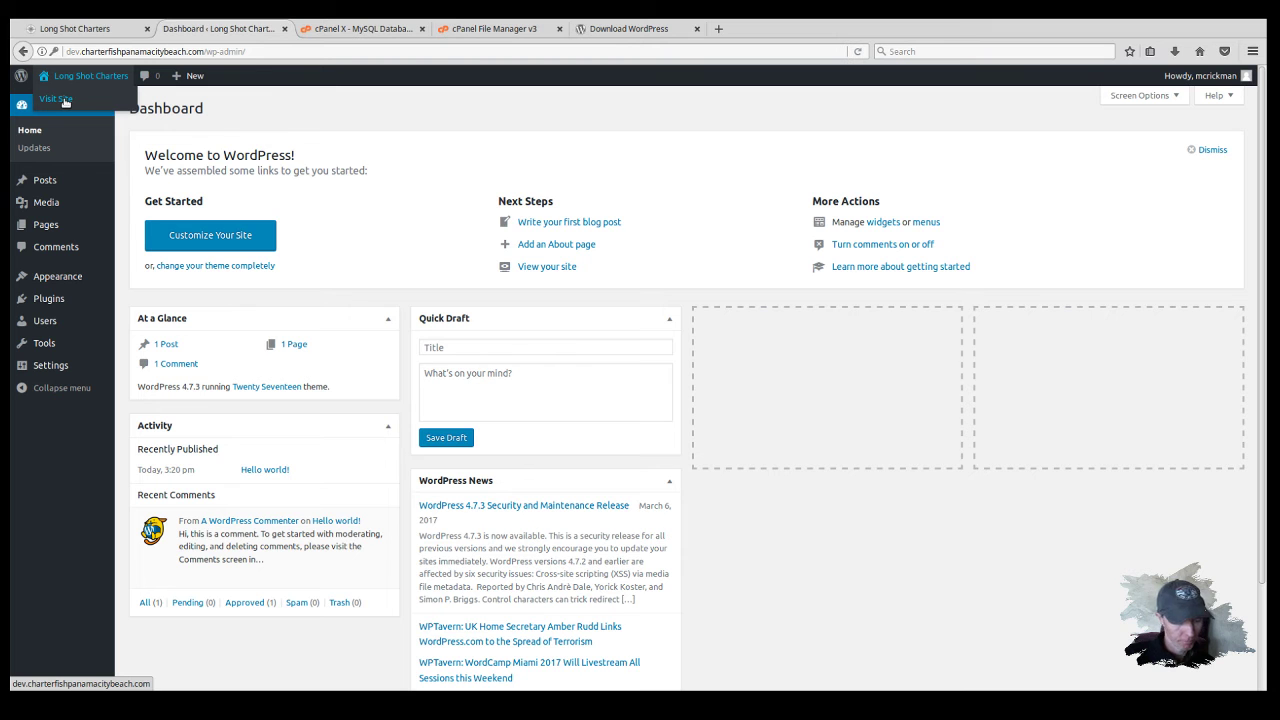
{"action": "left_click", "coordinate": [64, 102]}
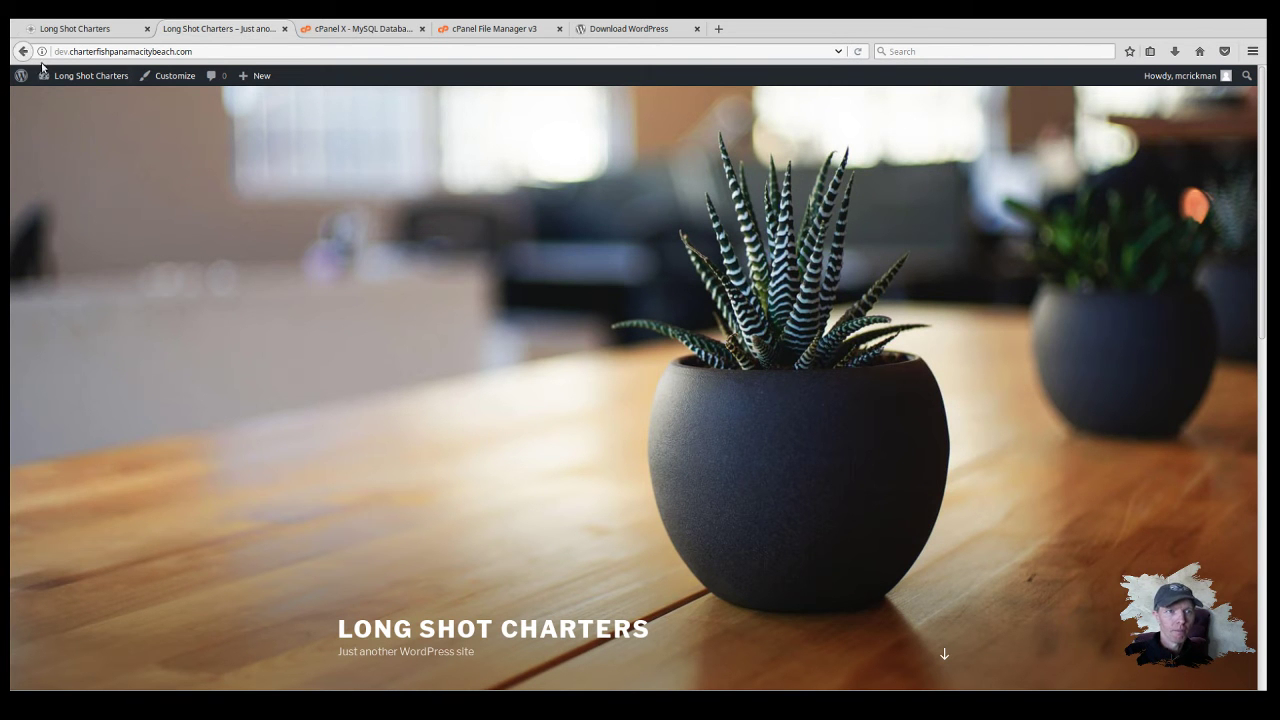
{"action": "mouse_move", "coordinate": [50, 76]}
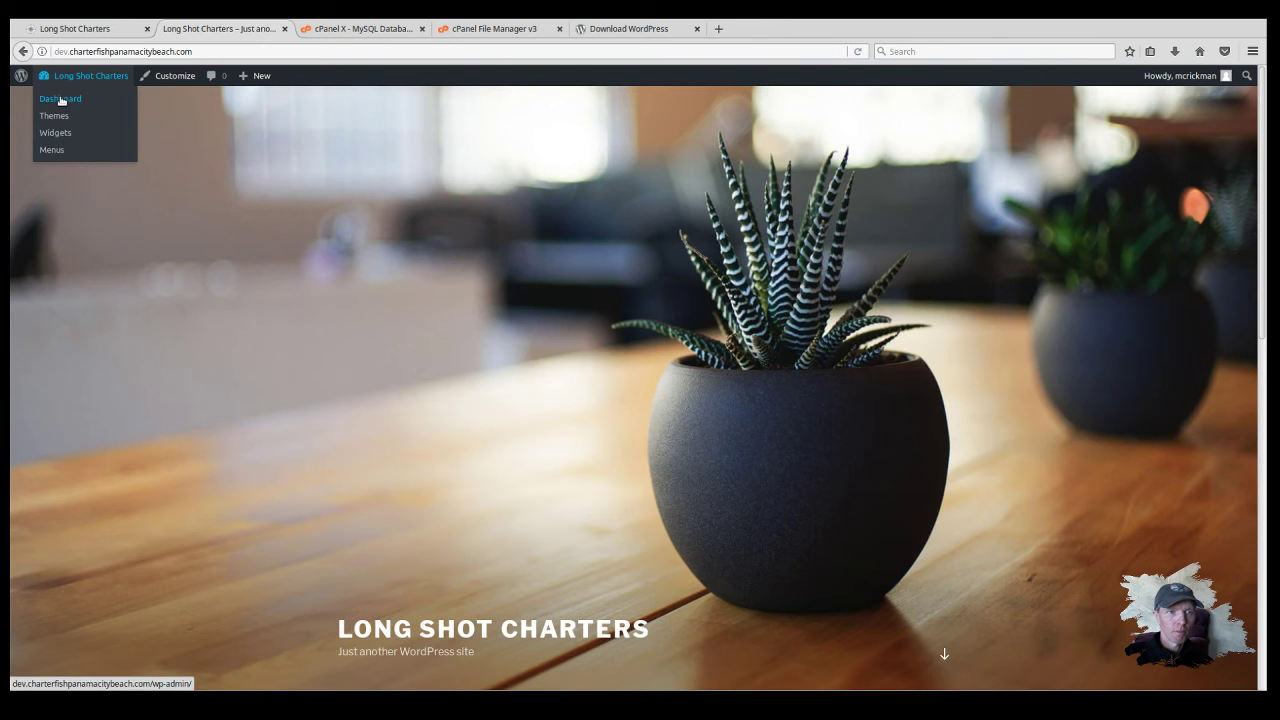
{"action": "left_click", "coordinate": [60, 100]}
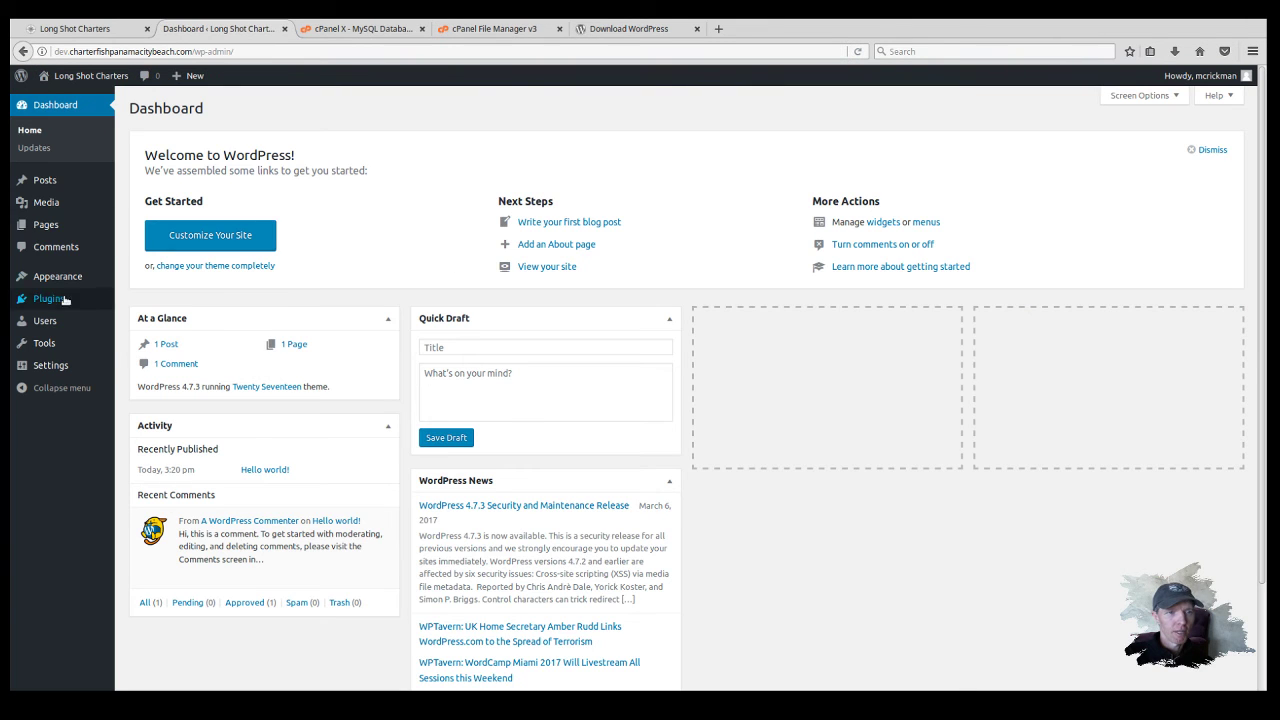
{"action": "scroll", "coordinate": [516, 355], "scroll_direction": "down", "scroll_amount": 3}
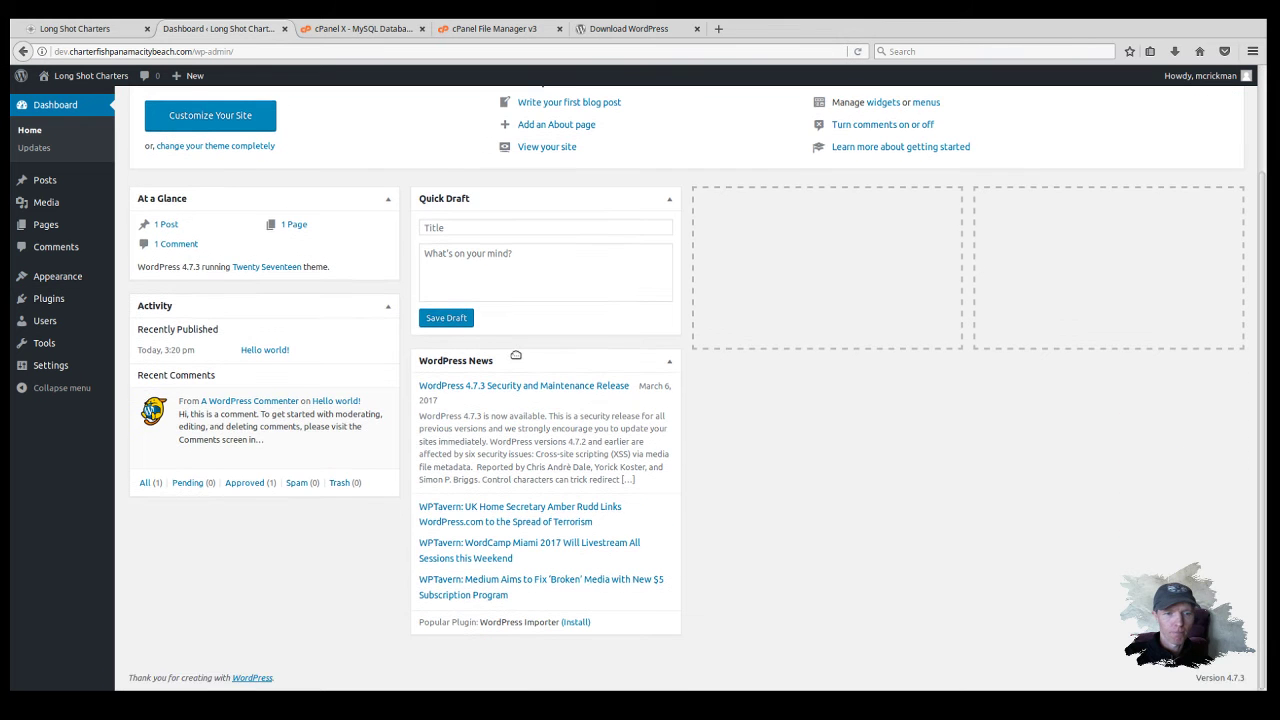
{"action": "scroll", "coordinate": [516, 355], "scroll_direction": "up", "scroll_amount": 3}
Step: View the Themes page, showing Twenty Seventeen active alongside Twenty Fifteen and Twenty Sixteen
{"action": "left_click", "coordinate": [66, 279]}
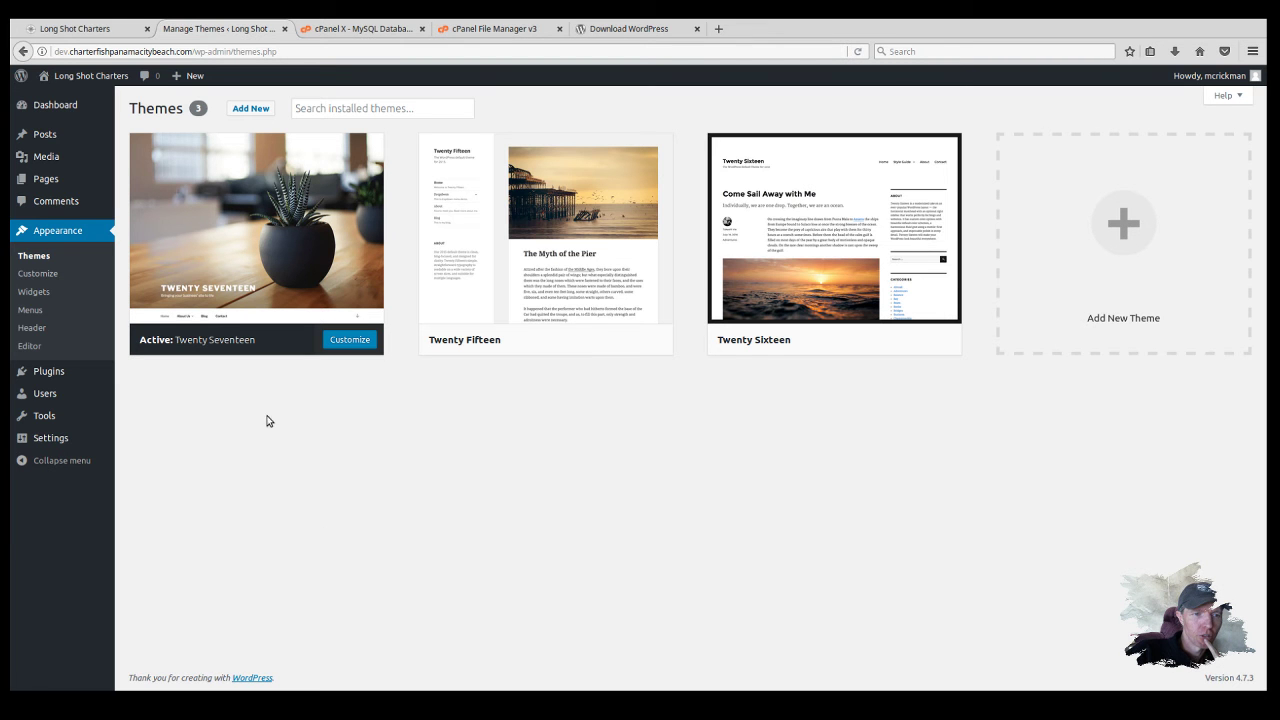
{"action": "mouse_move", "coordinate": [49, 375]}
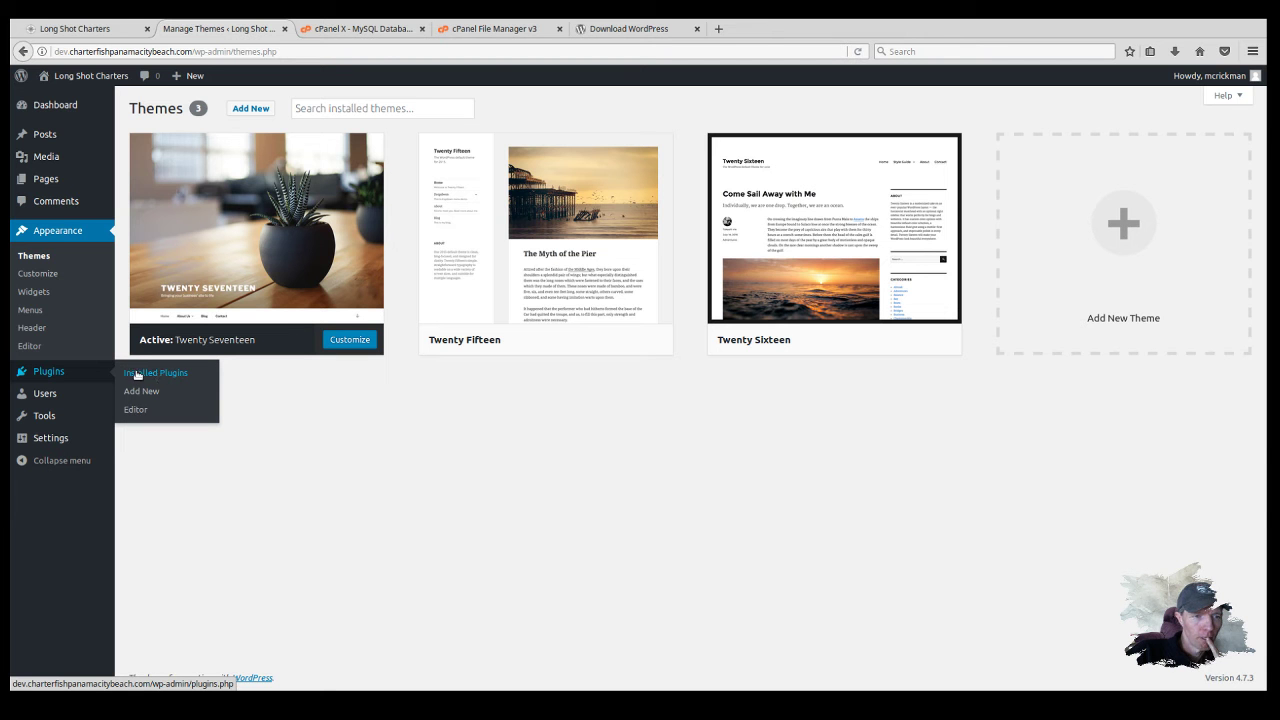
Step: Delete Hello Dolly from Installed Plugins, leaving only Akismet Anti-Spam installed
{"action": "left_click", "coordinate": [180, 374]}
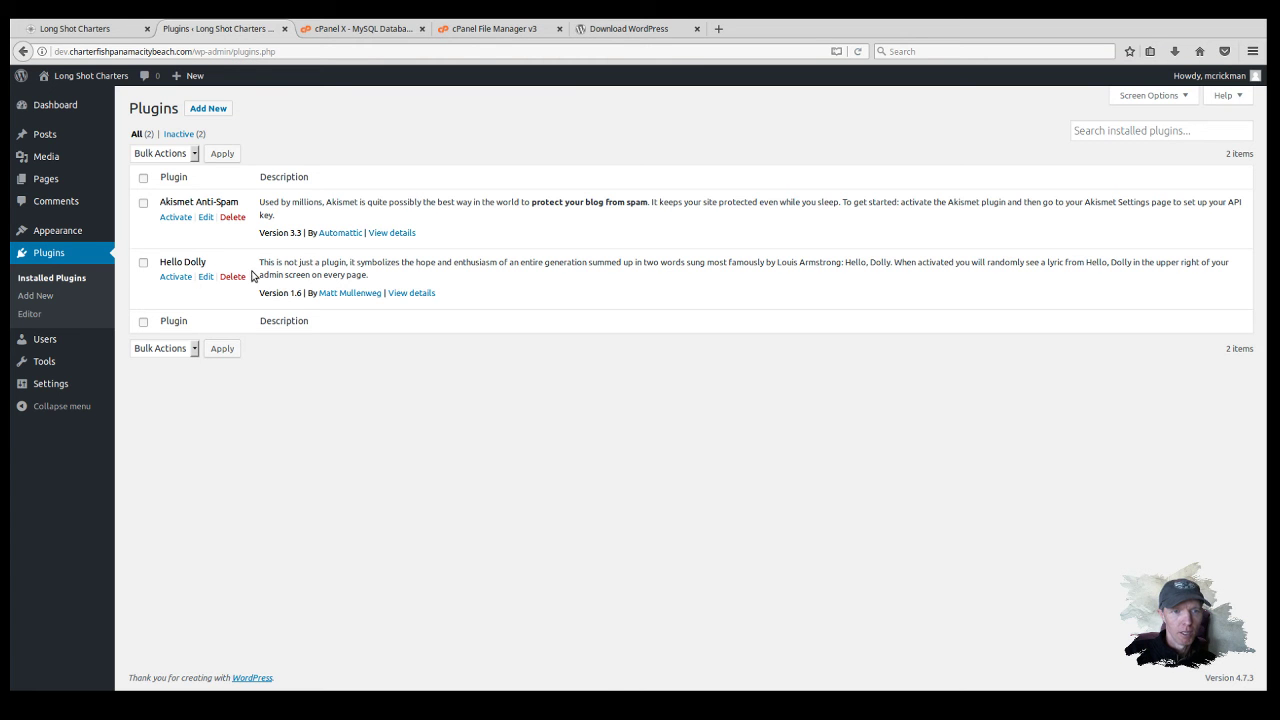
{"action": "left_click", "coordinate": [239, 281]}
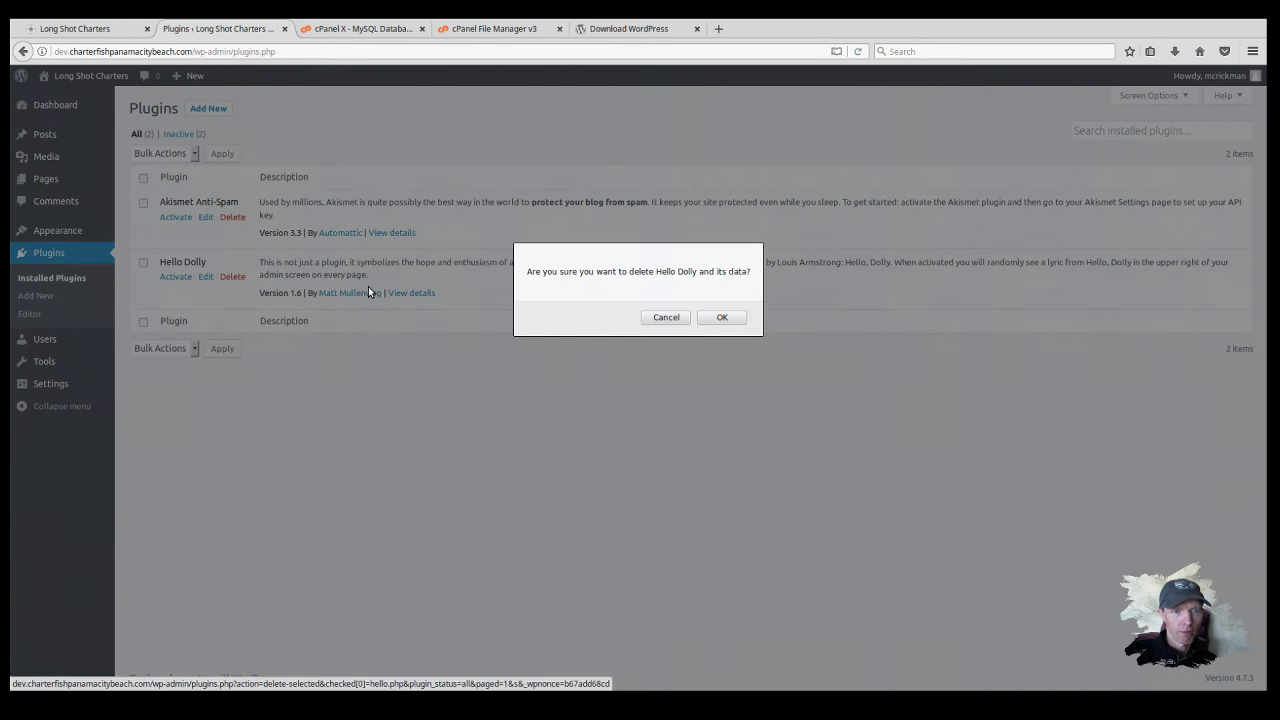
{"action": "left_click", "coordinate": [727, 317]}
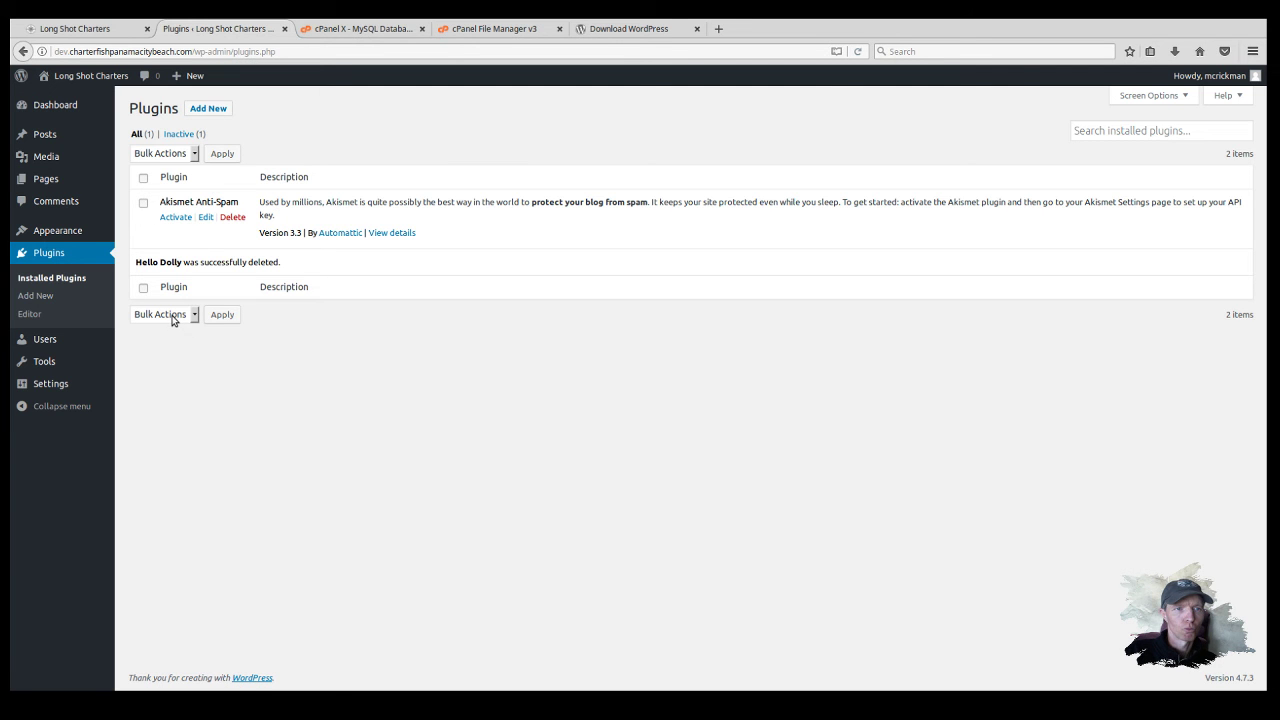
{"action": "left_click", "coordinate": [208, 108]}
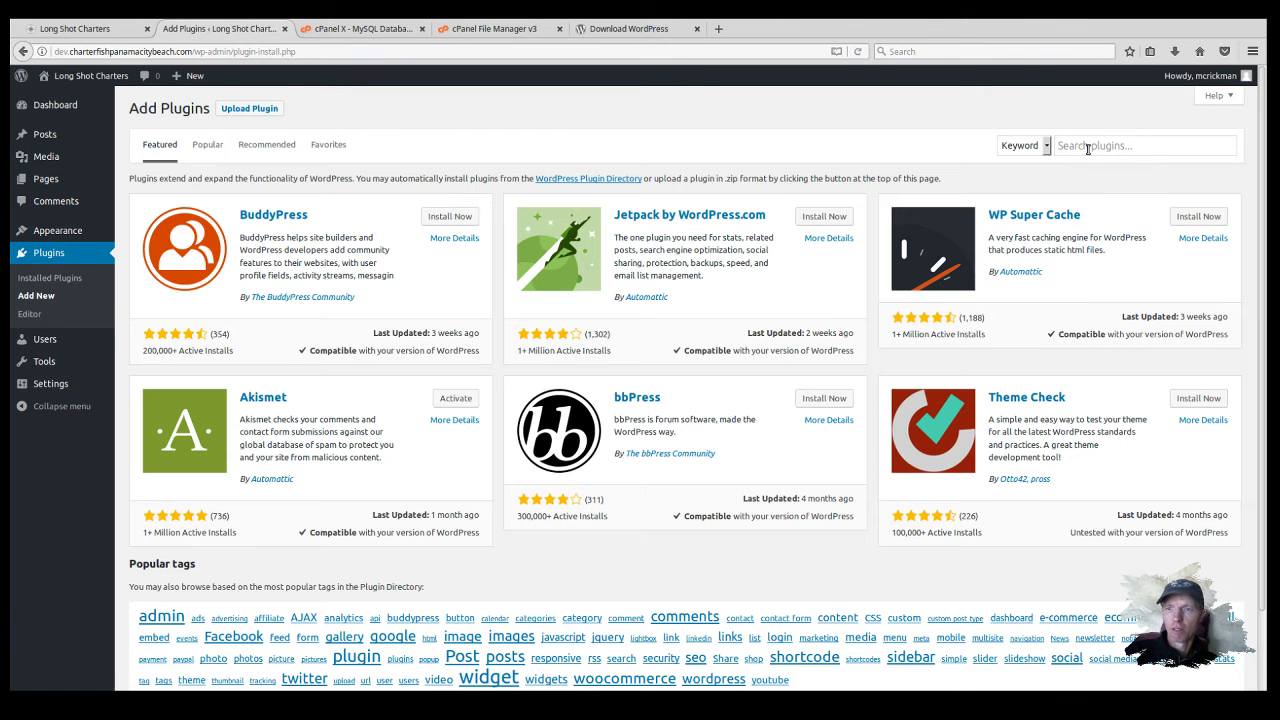
Step: Search the plugin directory for 'child theme' and browse results to Child Theme Configurator
{"action": "left_click", "coordinate": [1088, 147]}
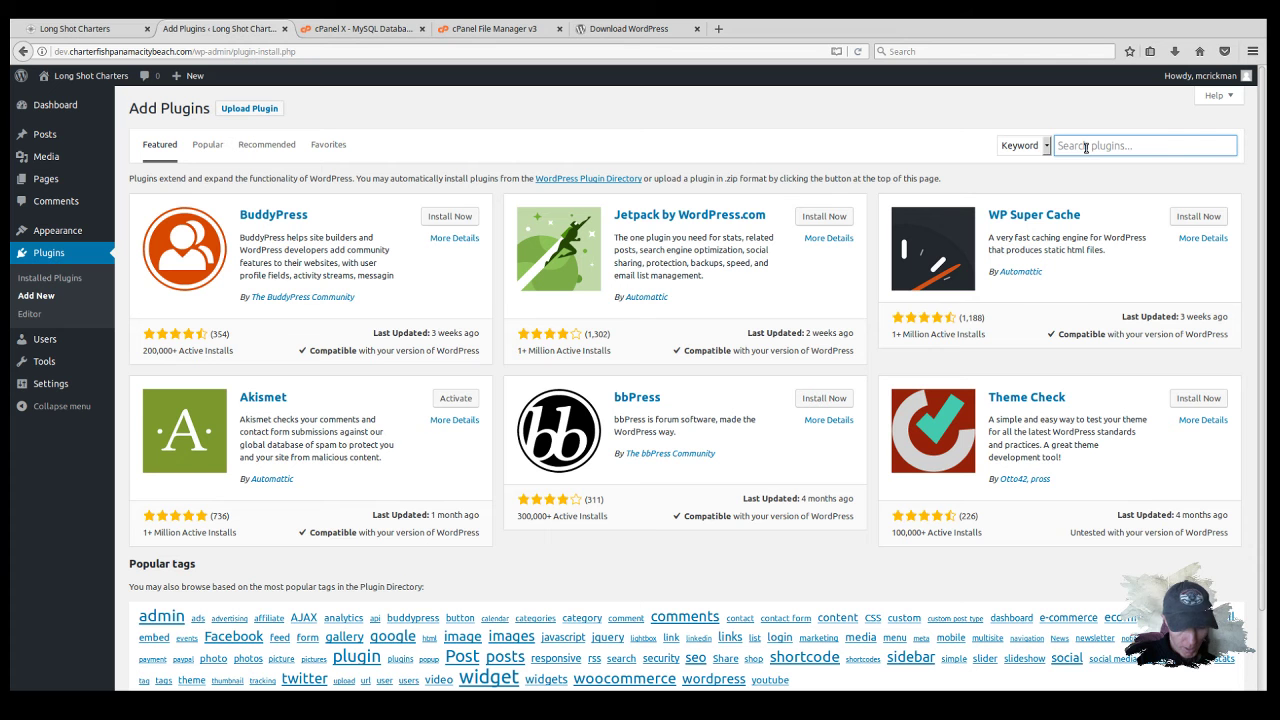
{"action": "type", "text": "child themes"}
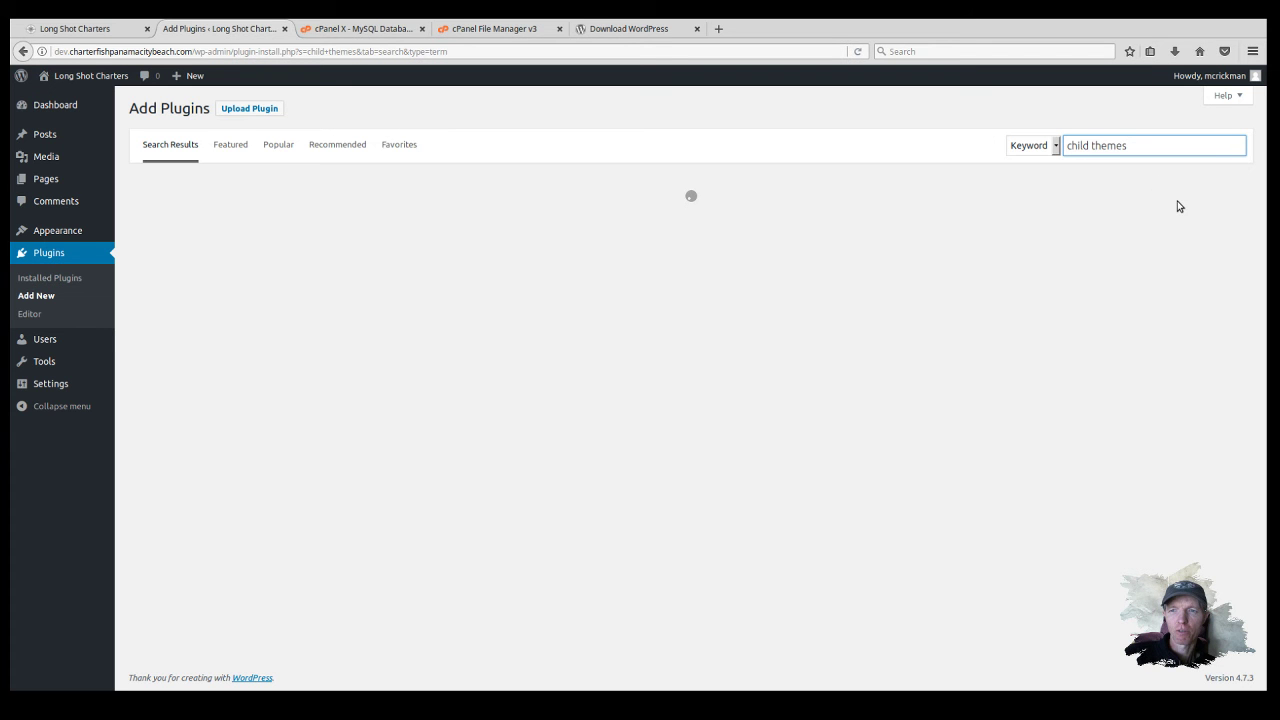
{"action": "key", "text": "BackSpace"}
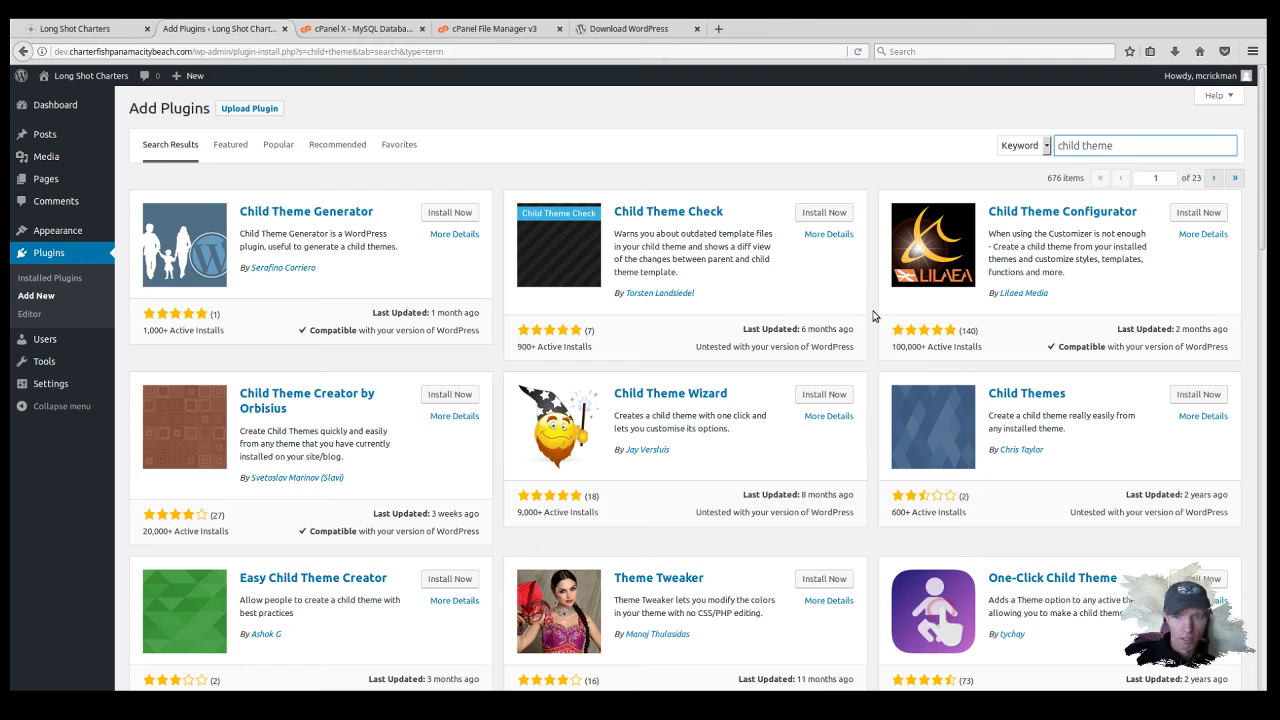
{"action": "scroll", "coordinate": [875, 319], "scroll_direction": "down", "scroll_amount": 3}
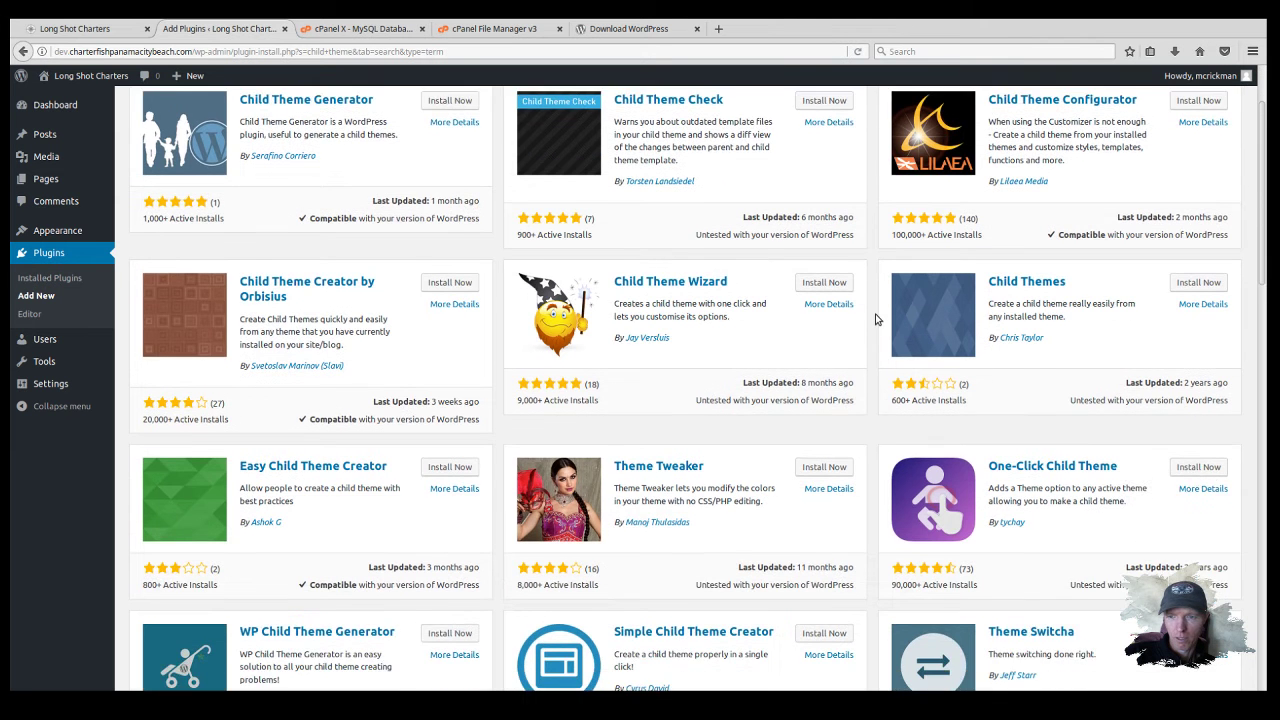
{"action": "scroll", "coordinate": [875, 319], "scroll_direction": "down", "scroll_amount": 2}
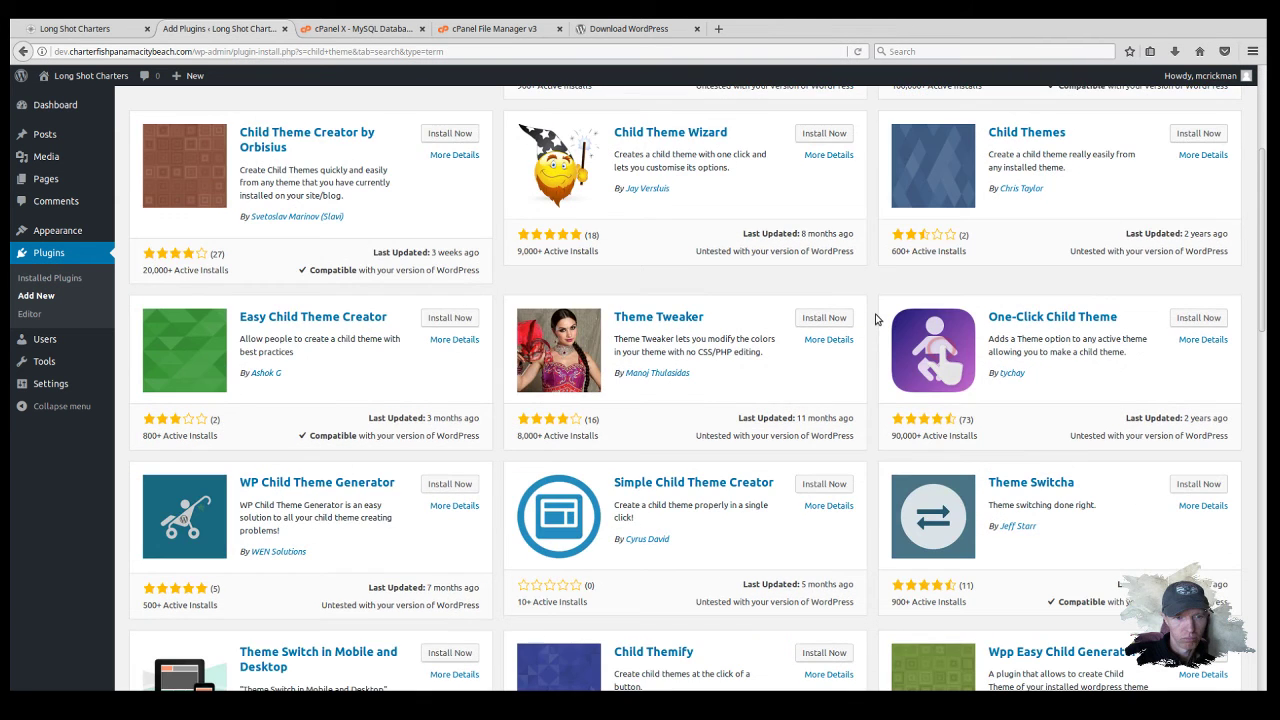
{"action": "scroll", "coordinate": [875, 319], "scroll_direction": "down", "scroll_amount": 3}
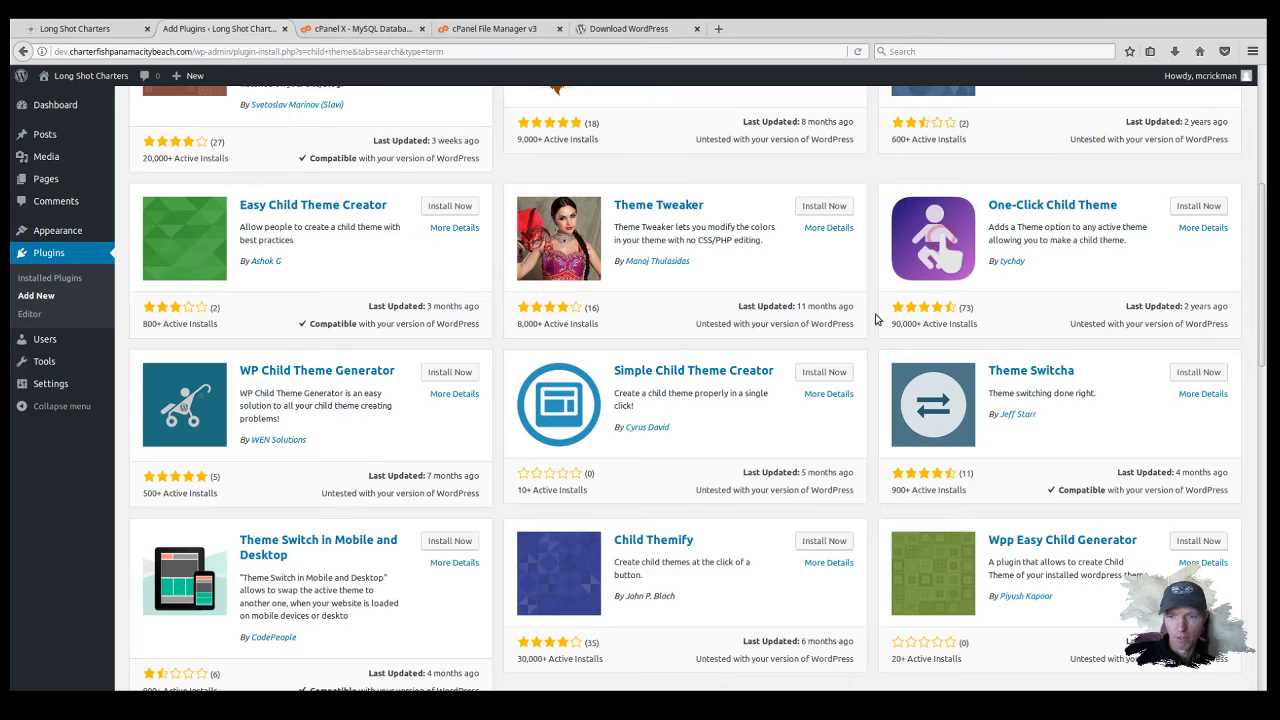
{"action": "scroll", "coordinate": [875, 319], "scroll_direction": "down", "scroll_amount": 2}
{"action": "scroll", "coordinate": [875, 319], "scroll_direction": "down", "scroll_amount": 3}
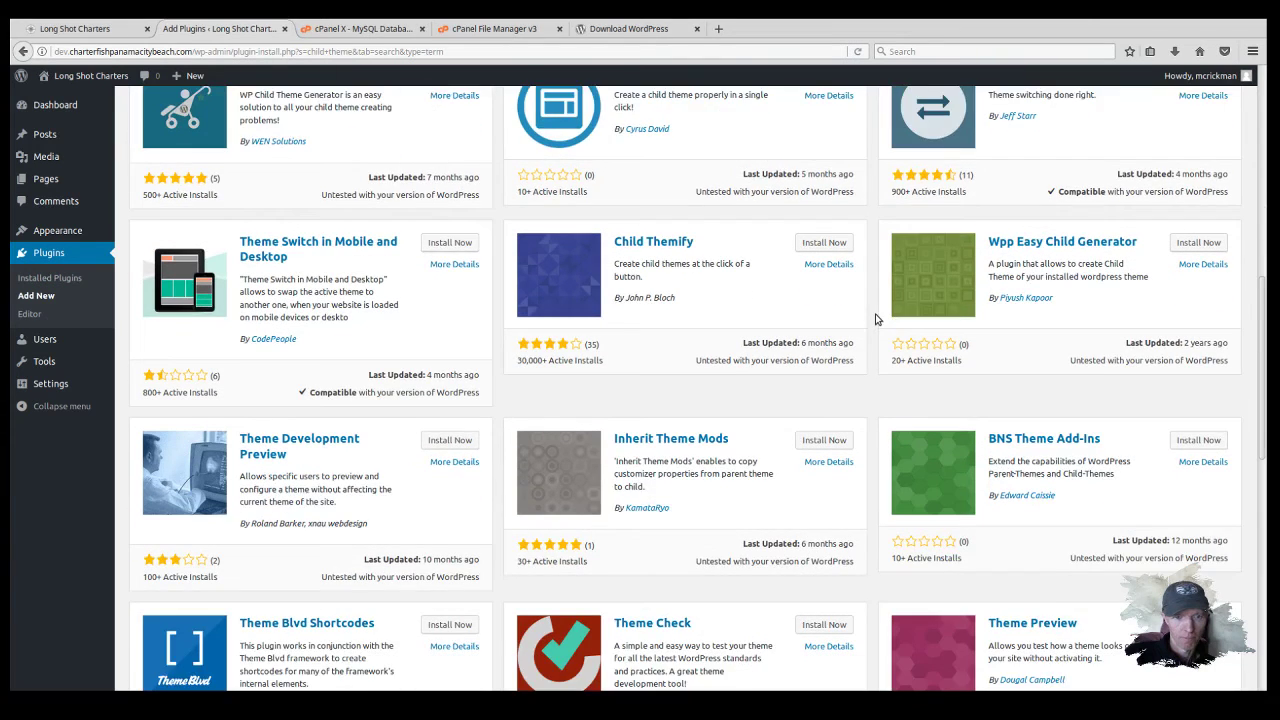
{"action": "scroll", "coordinate": [875, 319], "scroll_direction": "down", "scroll_amount": 2}
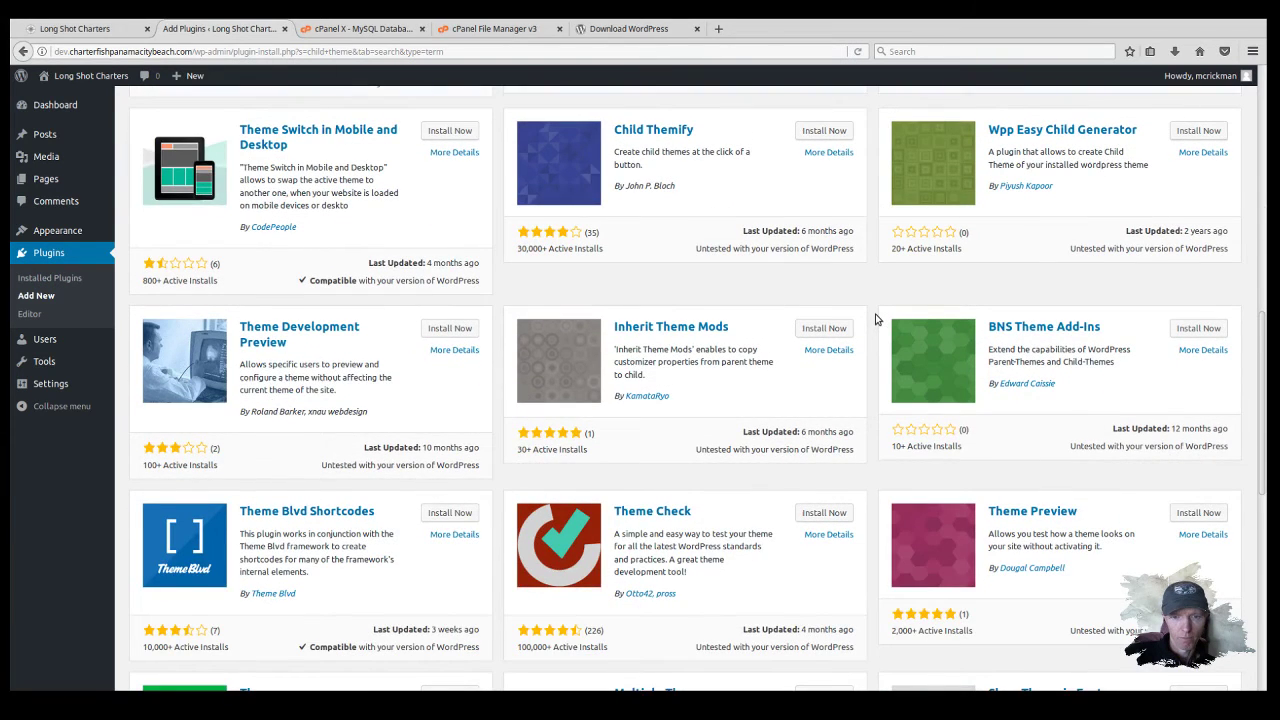
{"action": "scroll", "coordinate": [875, 319], "scroll_direction": "up", "scroll_amount": 12}
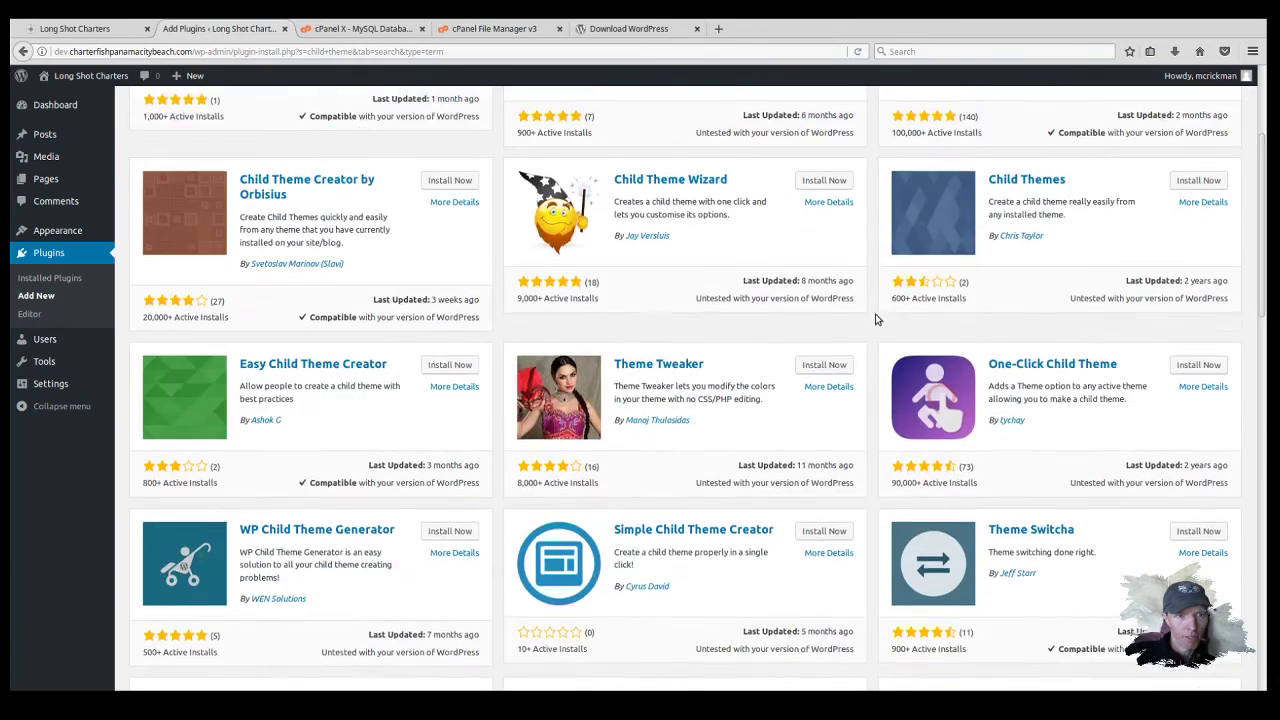
{"action": "scroll", "coordinate": [875, 319], "scroll_direction": "up", "scroll_amount": 4}
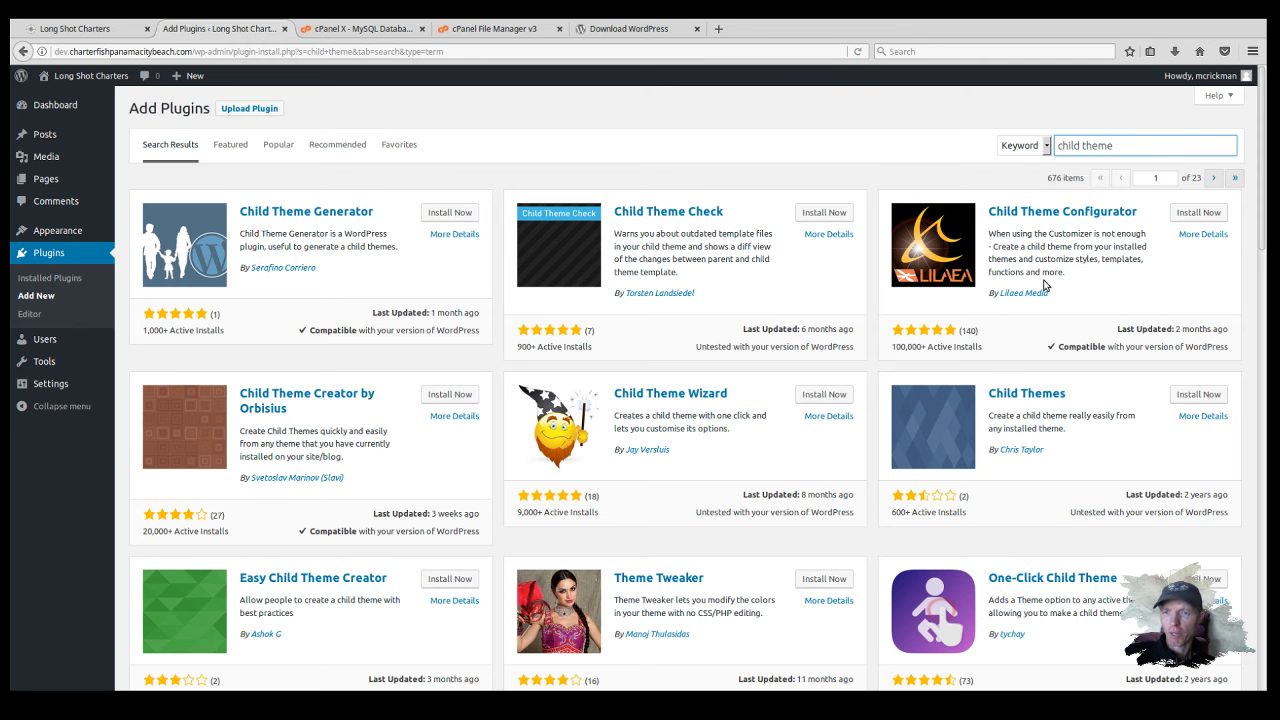
Step: Install and activate Child Theme Configurator, then go to Tools > Child Themes
{"action": "left_click", "coordinate": [1205, 213]}
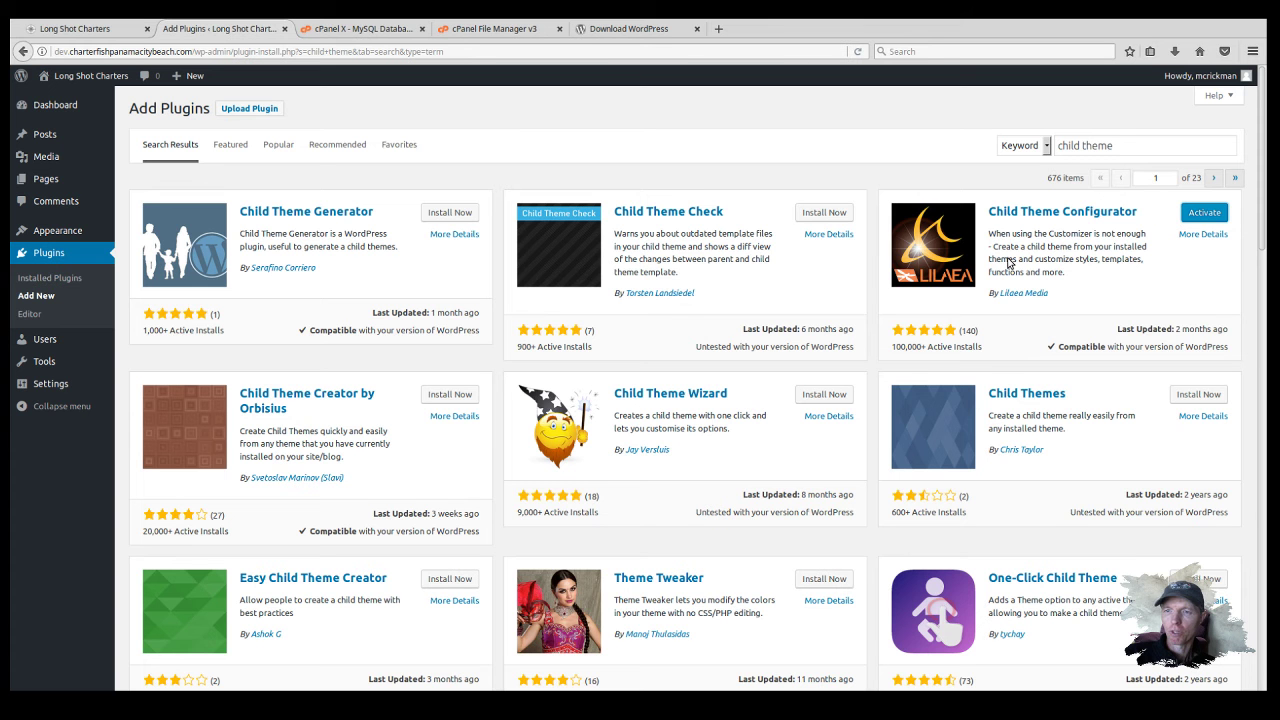
{"action": "left_click", "coordinate": [1204, 214]}
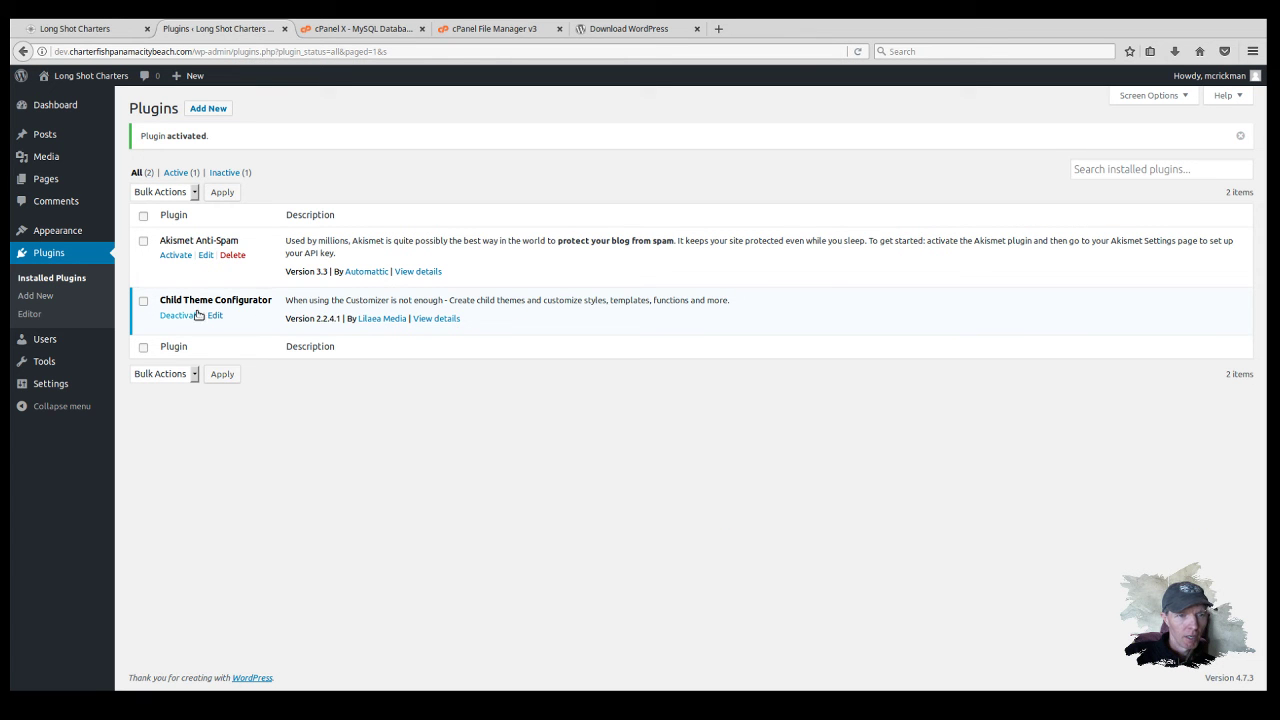
{"action": "mouse_move", "coordinate": [45, 385]}
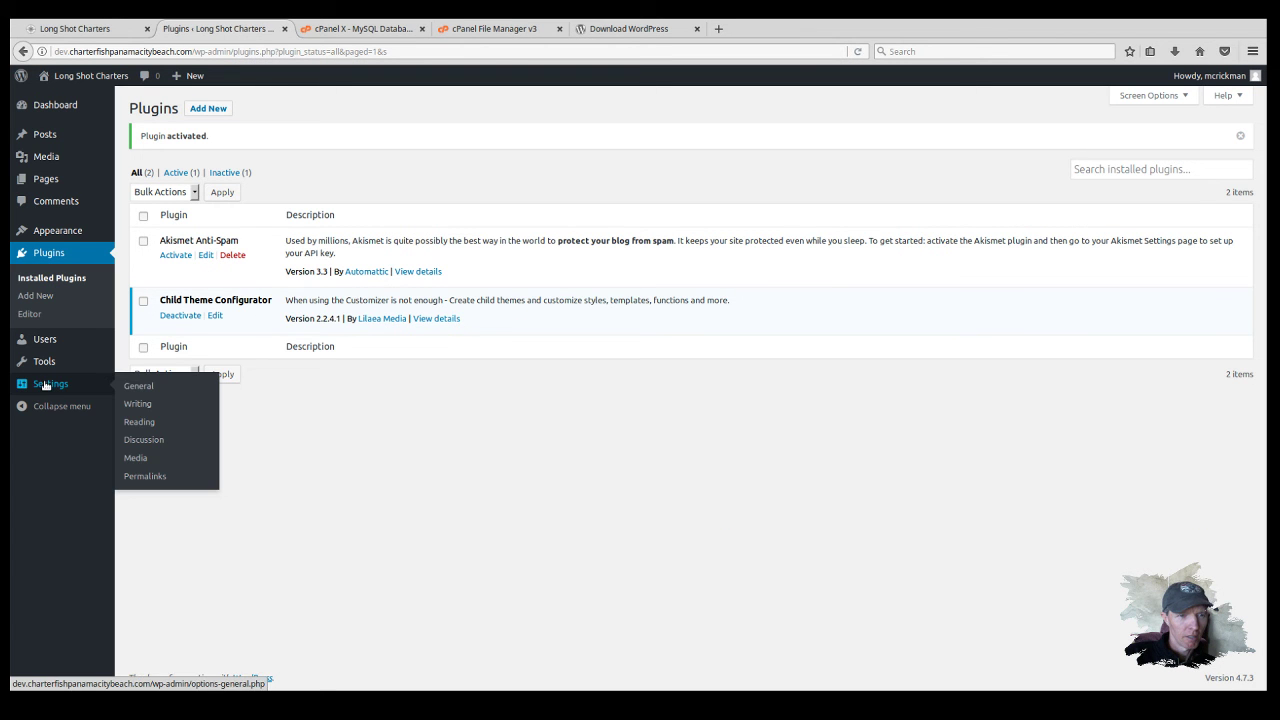
{"action": "mouse_move", "coordinate": [52, 362]}
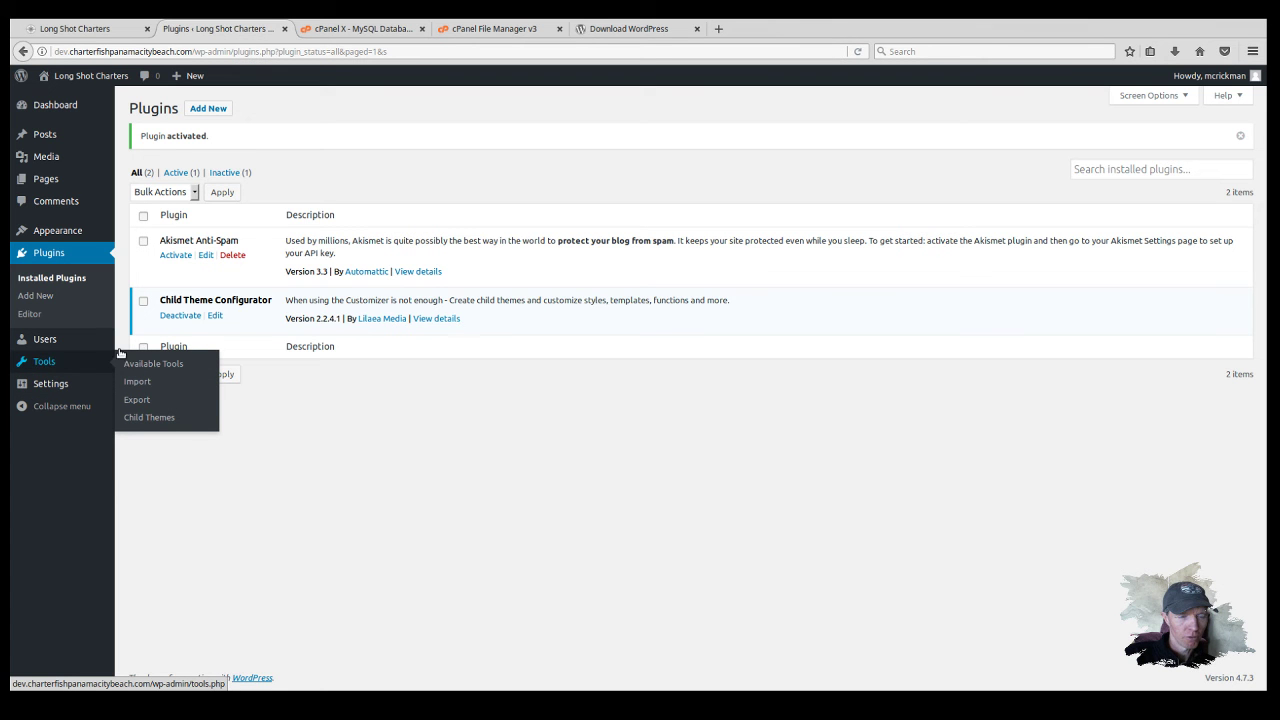
{"action": "left_click", "coordinate": [152, 419]}
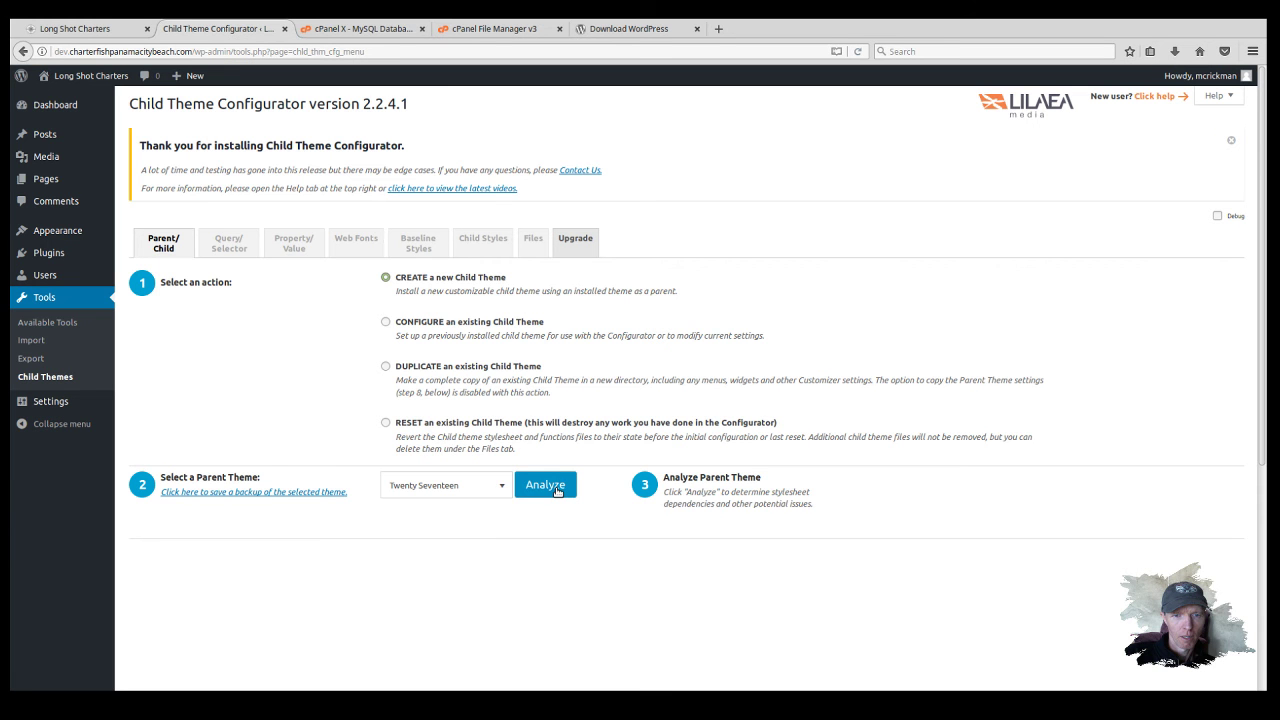
Step: Analyze Twenty Seventeen as parent, getting an OK and the proposed twentyseventeen-child directory
{"action": "left_click", "coordinate": [558, 491]}
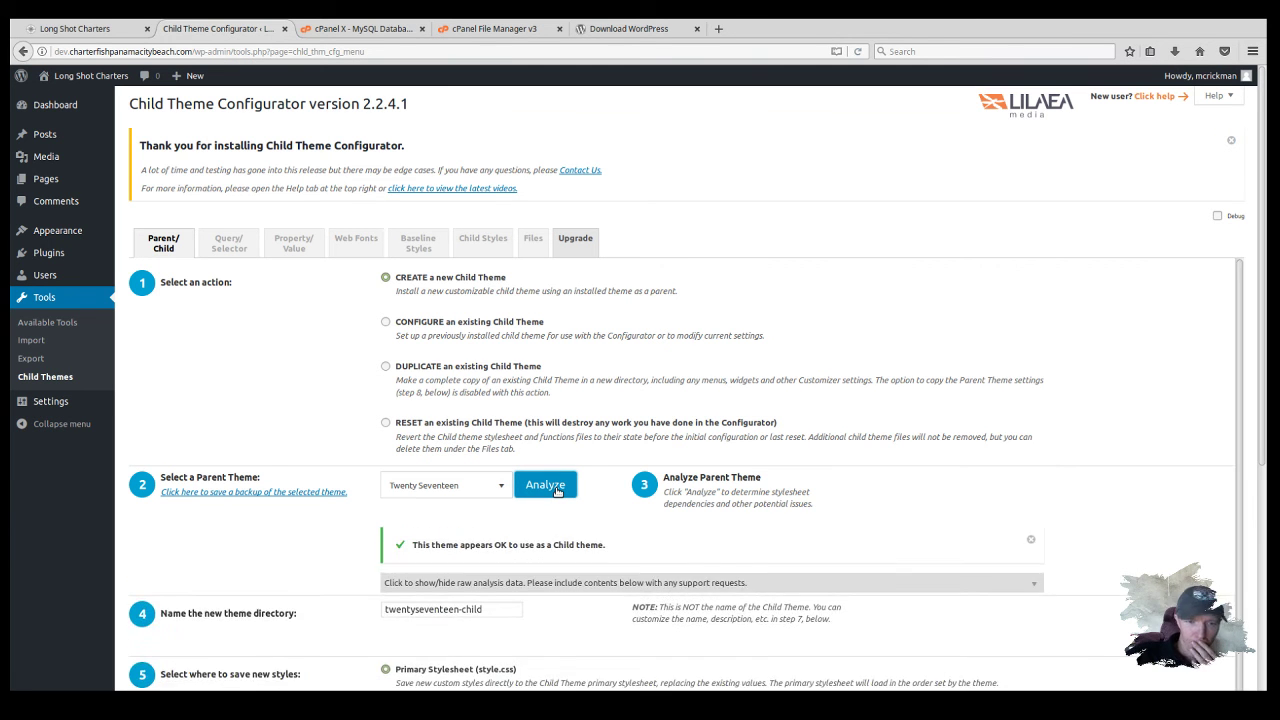
{"action": "scroll", "coordinate": [568, 478], "scroll_direction": "down", "scroll_amount": 1}
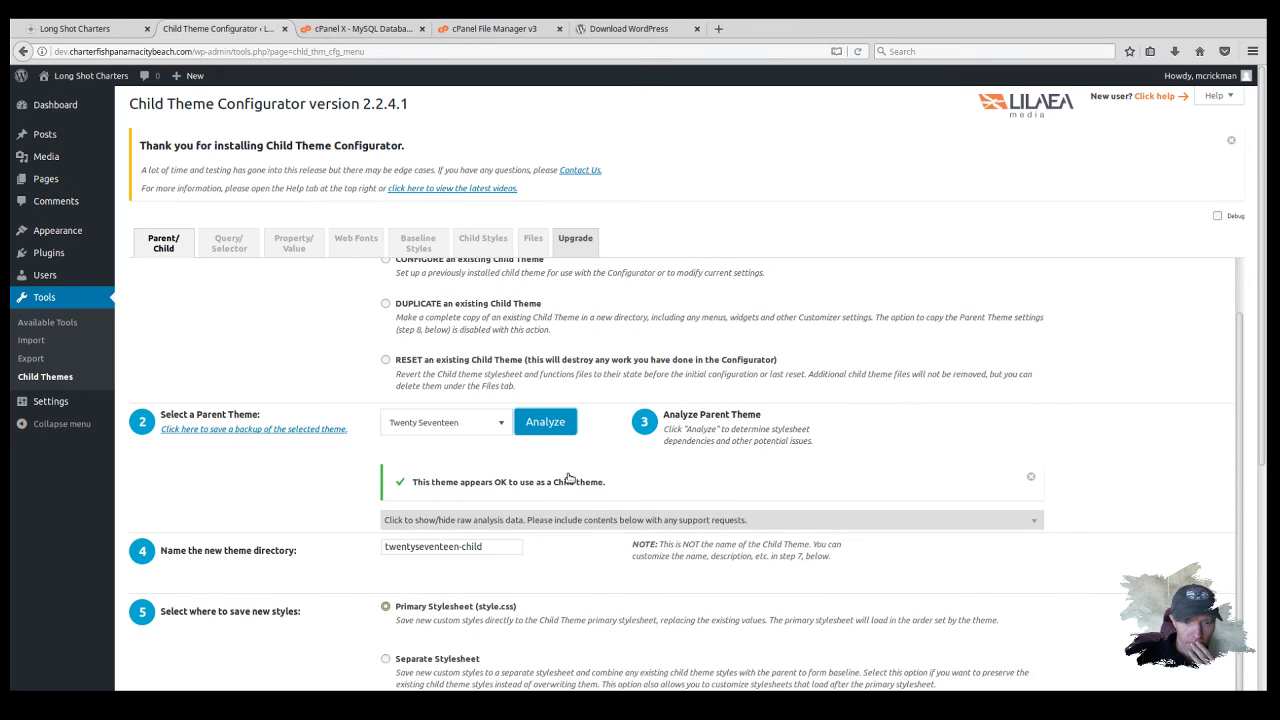
{"action": "scroll", "coordinate": [568, 478], "scroll_direction": "down", "scroll_amount": 1}
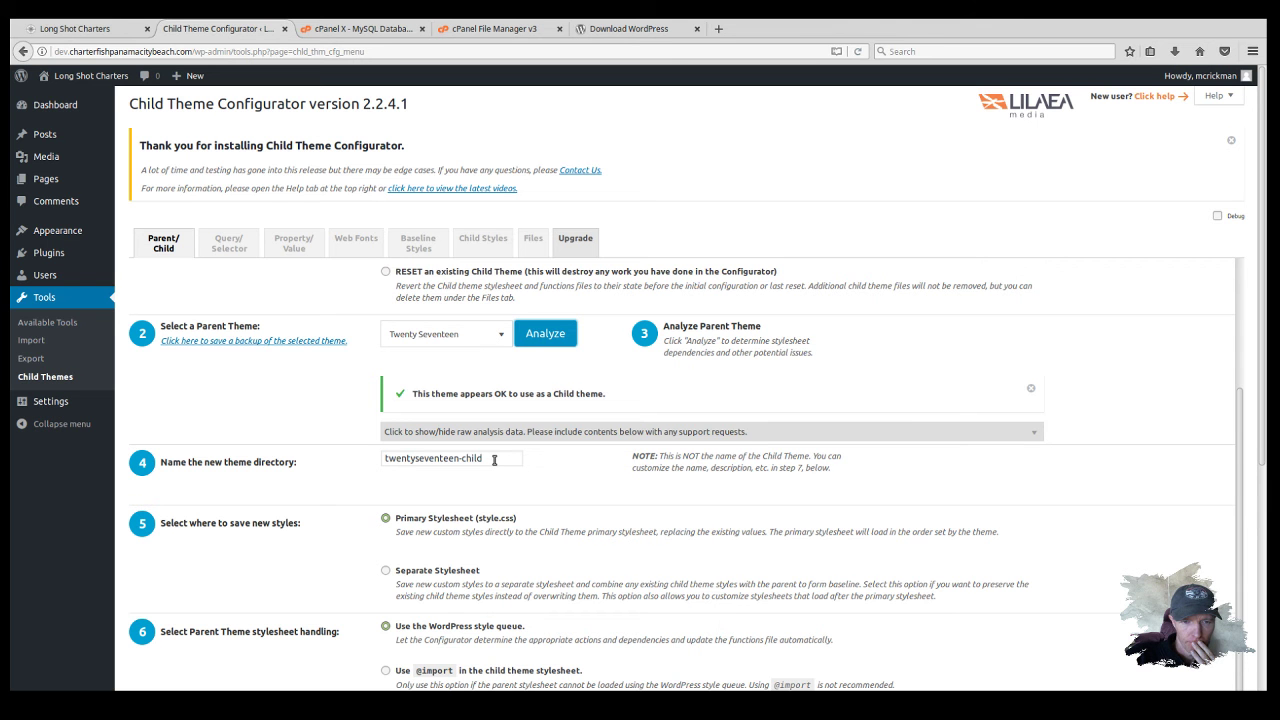
Step: Replace the theme directory name twentyseventeen-child with long-shot
{"action": "left_click", "coordinate": [459, 458]}
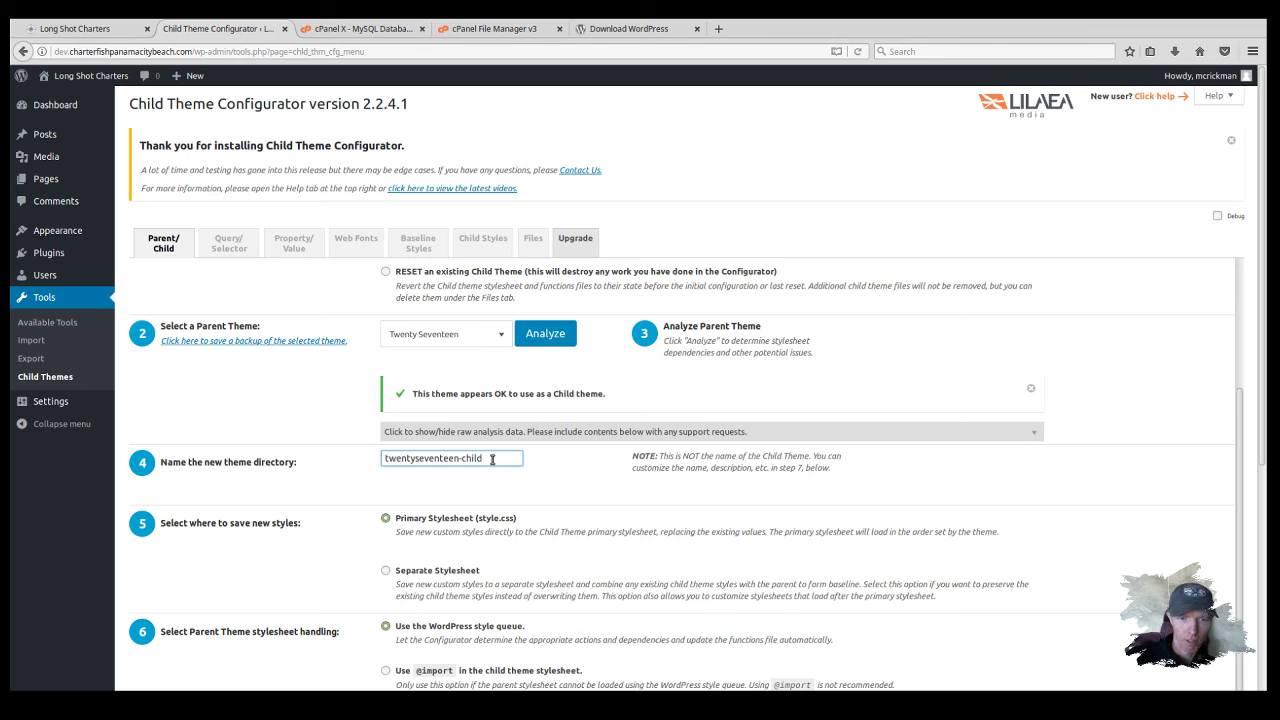
{"action": "left_click_drag", "start_coordinate": [492, 459], "coordinate": [381, 458]}
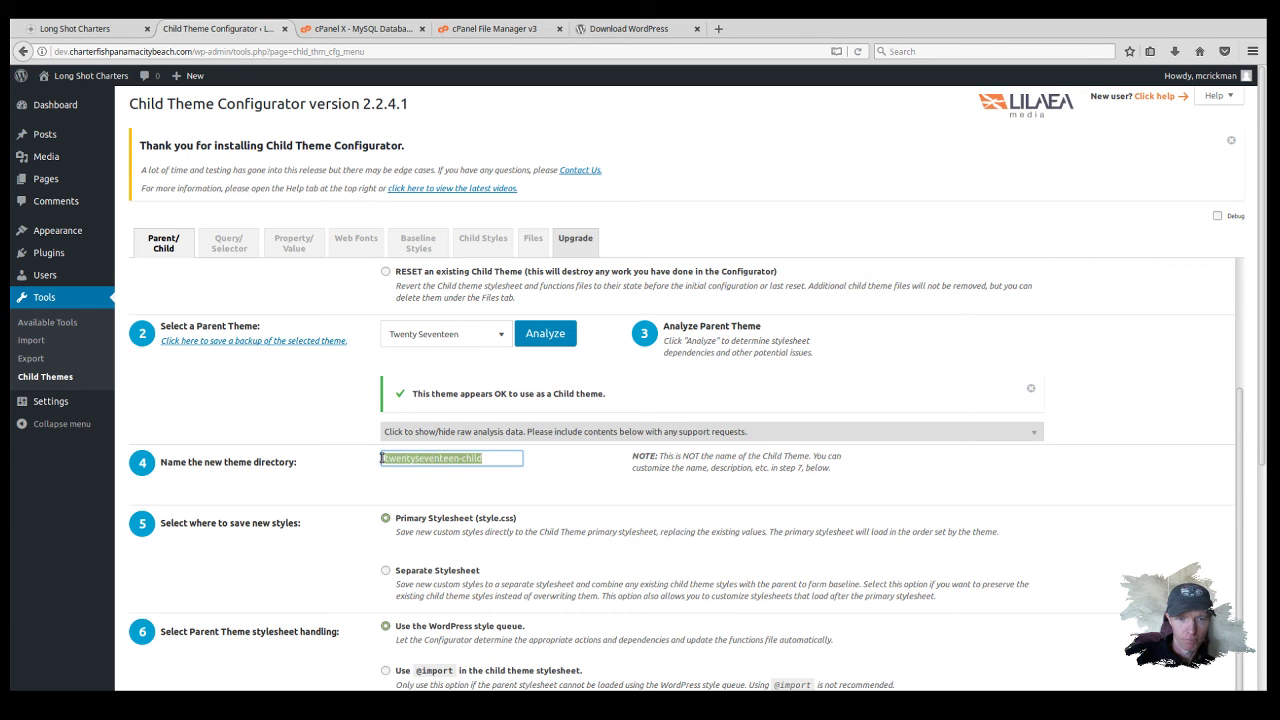
{"action": "type", "text": "lon"}
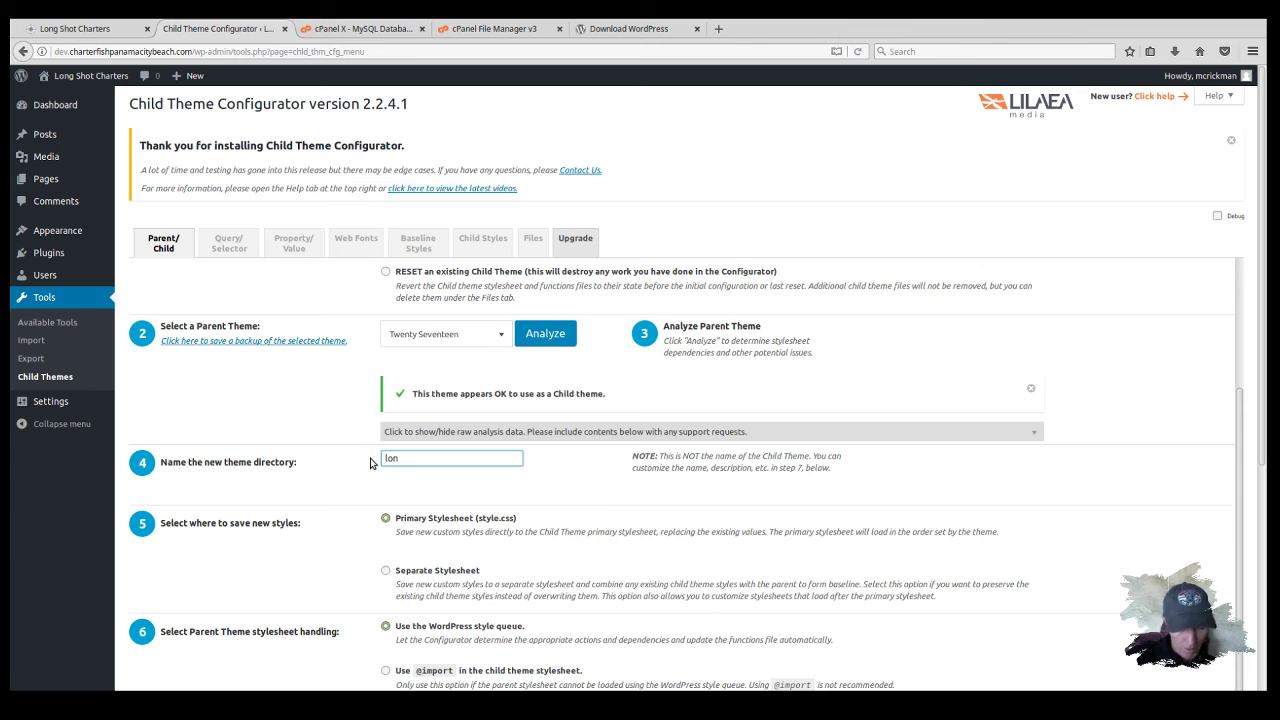
{"action": "type", "text": "g-sh"}
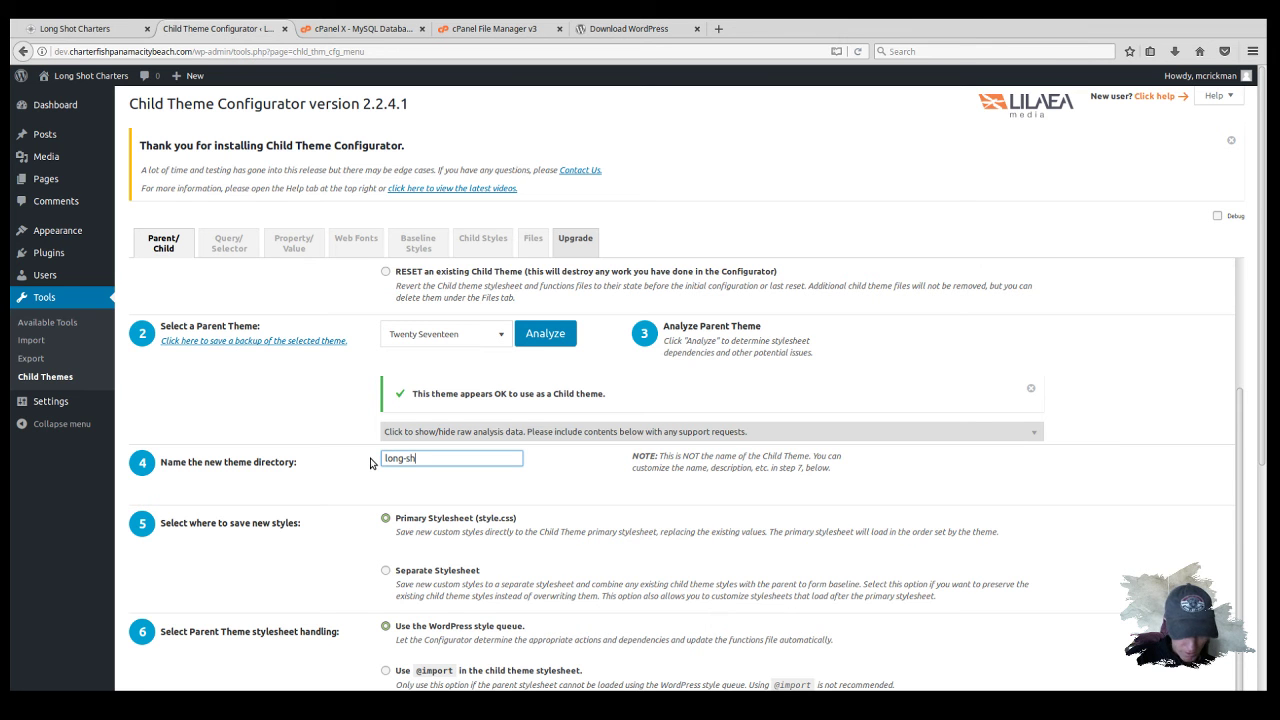
{"action": "type", "text": "ot"}
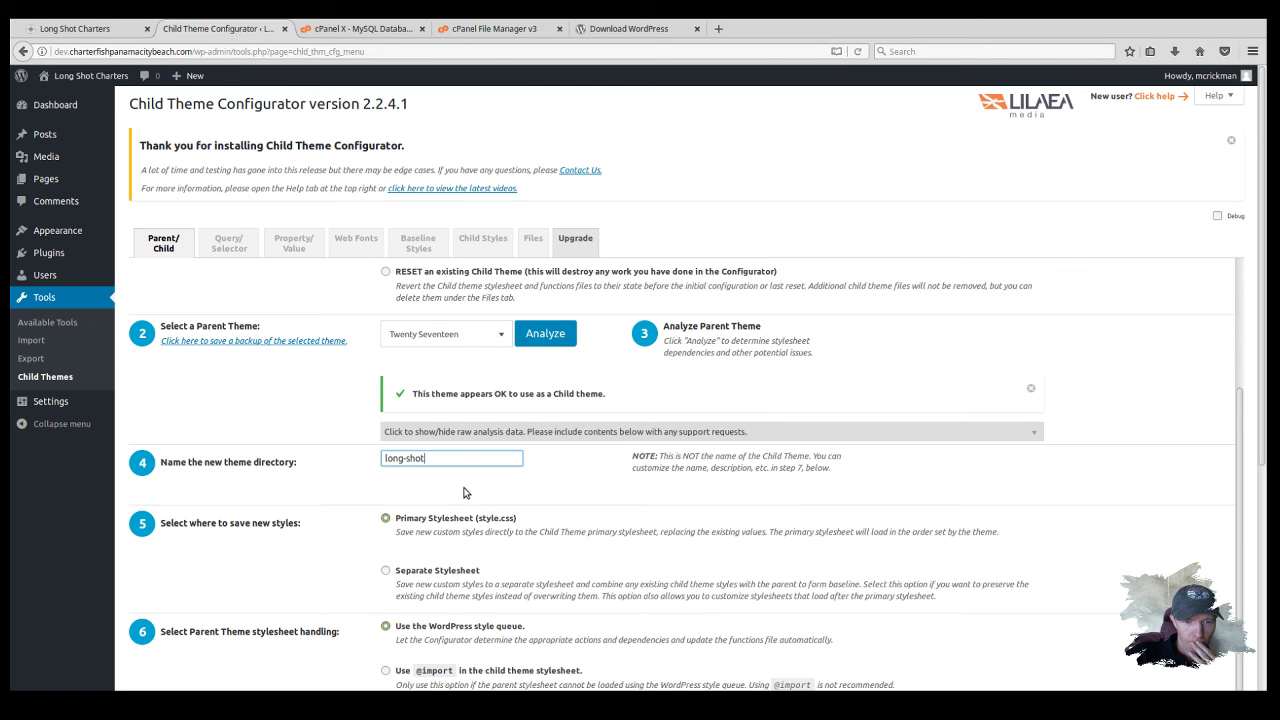
{"action": "scroll", "coordinate": [463, 492], "scroll_direction": "down", "scroll_amount": 1}
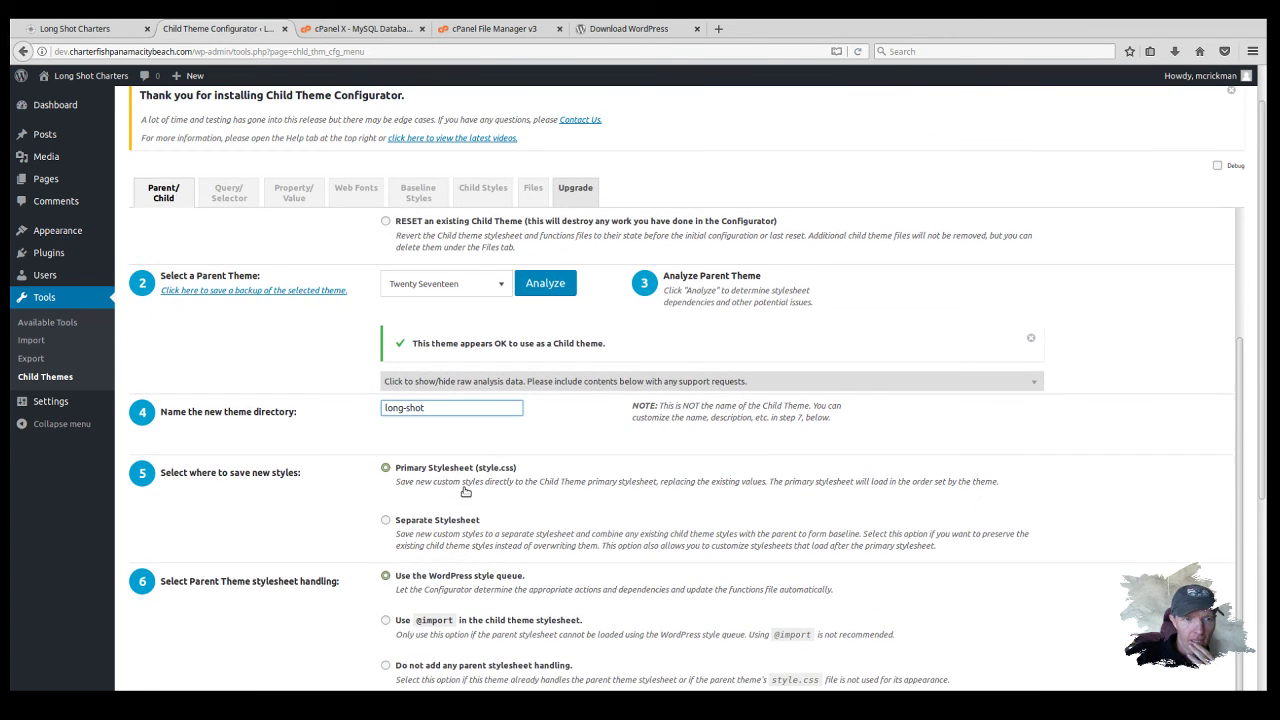
Step: Create the Twenty Seventeen Child theme in long-shot, keeping the default stylesheet options
{"action": "scroll", "coordinate": [430, 460], "scroll_direction": "up", "scroll_amount": 1}
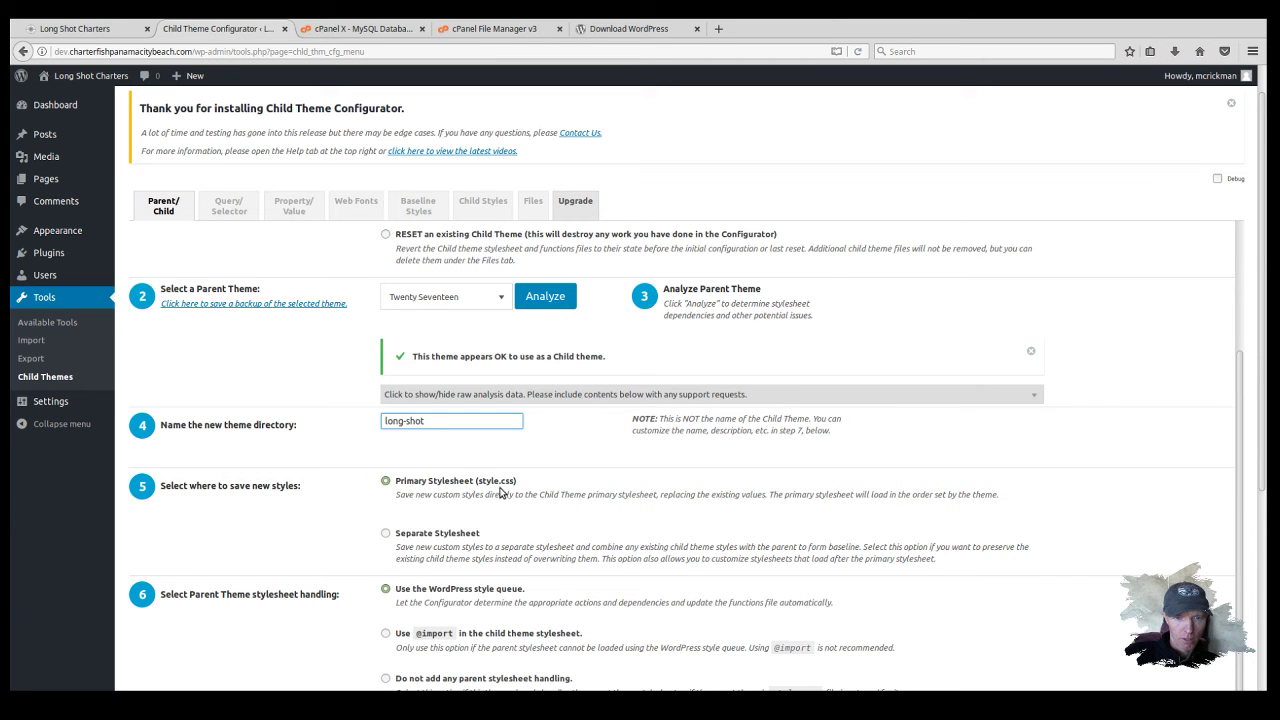
{"action": "scroll", "coordinate": [558, 488], "scroll_direction": "down", "scroll_amount": 1}
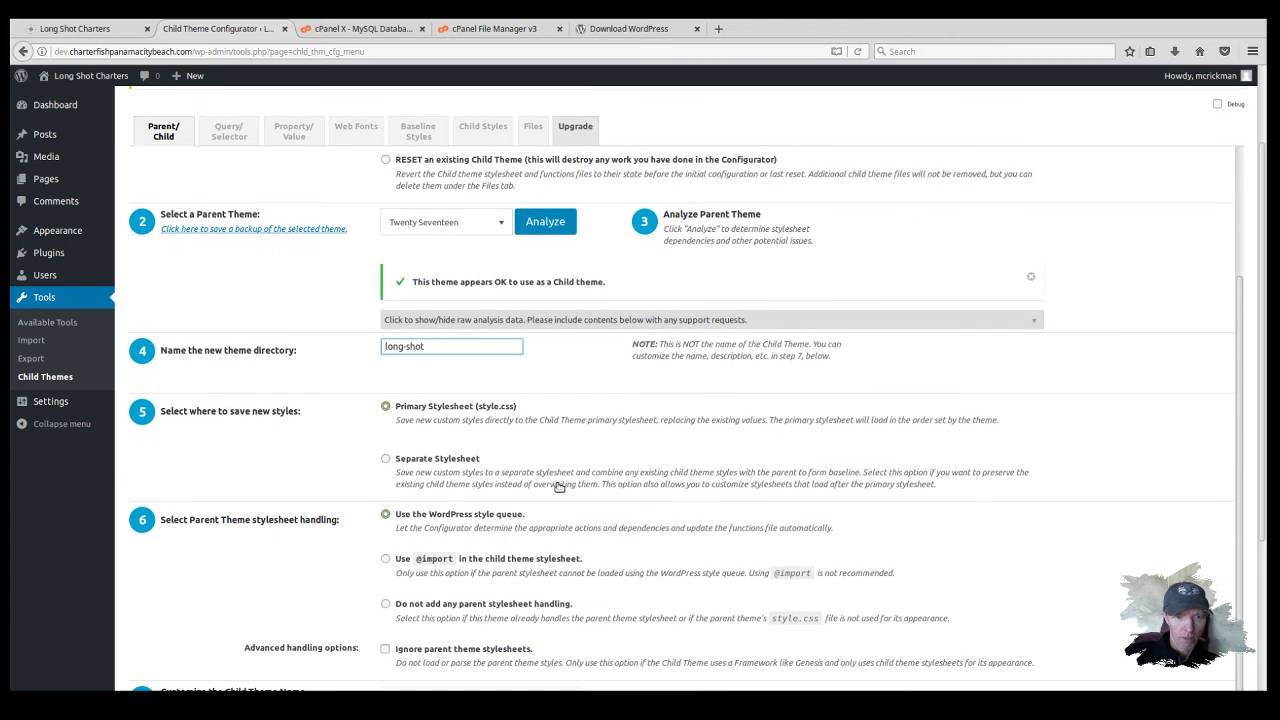
{"action": "scroll", "coordinate": [558, 487], "scroll_direction": "down", "scroll_amount": 1}
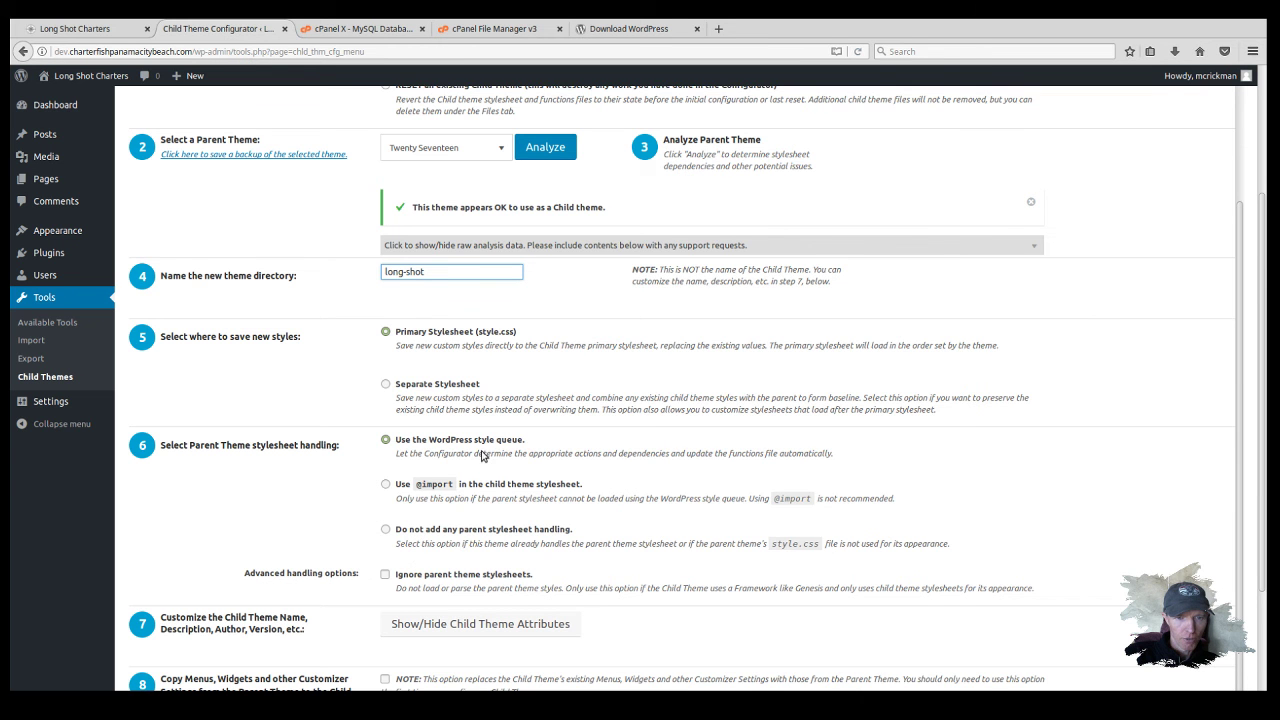
{"action": "scroll", "coordinate": [494, 457], "scroll_direction": "down", "scroll_amount": 2}
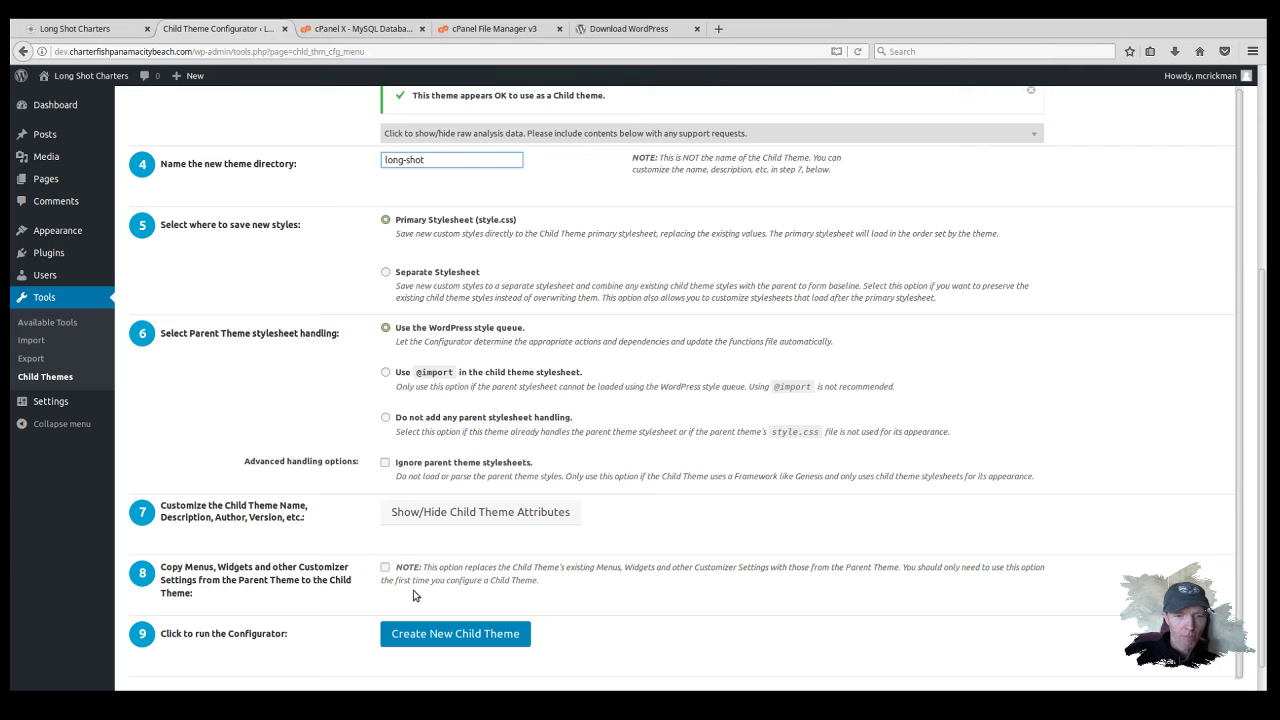
{"action": "scroll", "coordinate": [415, 599], "scroll_direction": "down", "scroll_amount": 1}
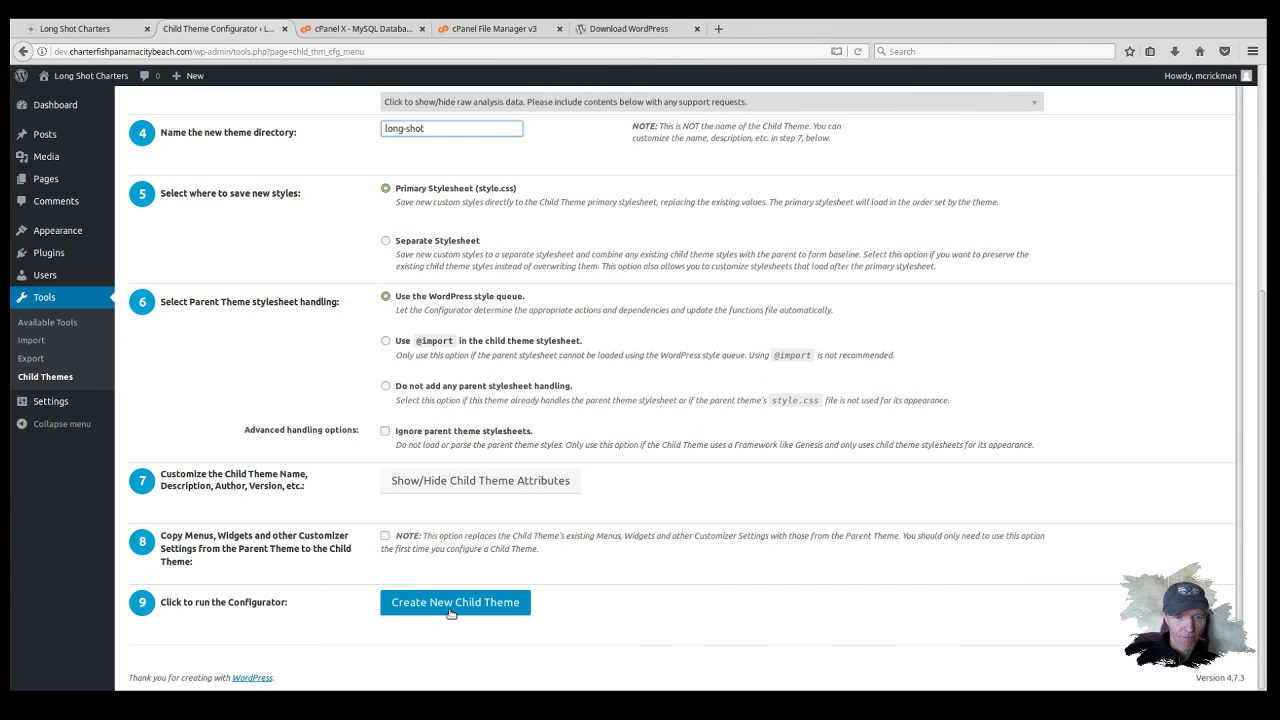
{"action": "left_click", "coordinate": [450, 610]}
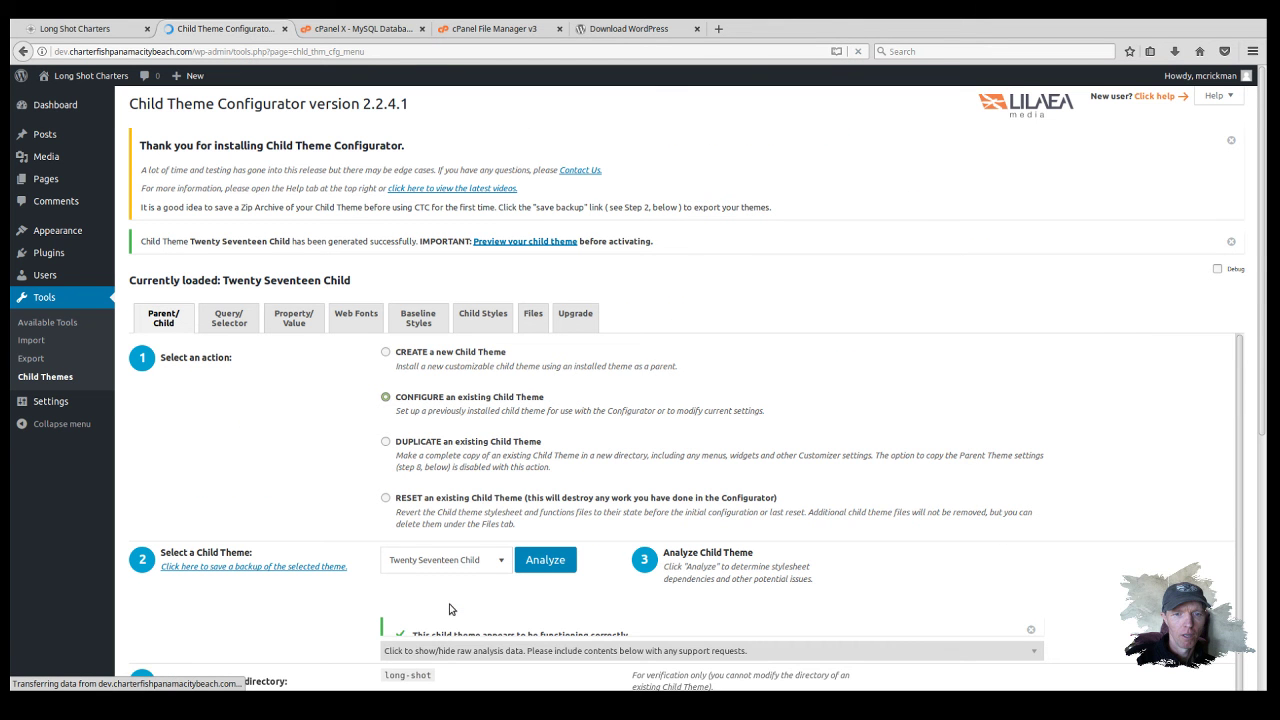
Step: Go to Appearance > Themes, now listing four themes including Twenty Seventeen Child
{"action": "scroll", "coordinate": [600, 331], "scroll_direction": "down", "scroll_amount": 2}
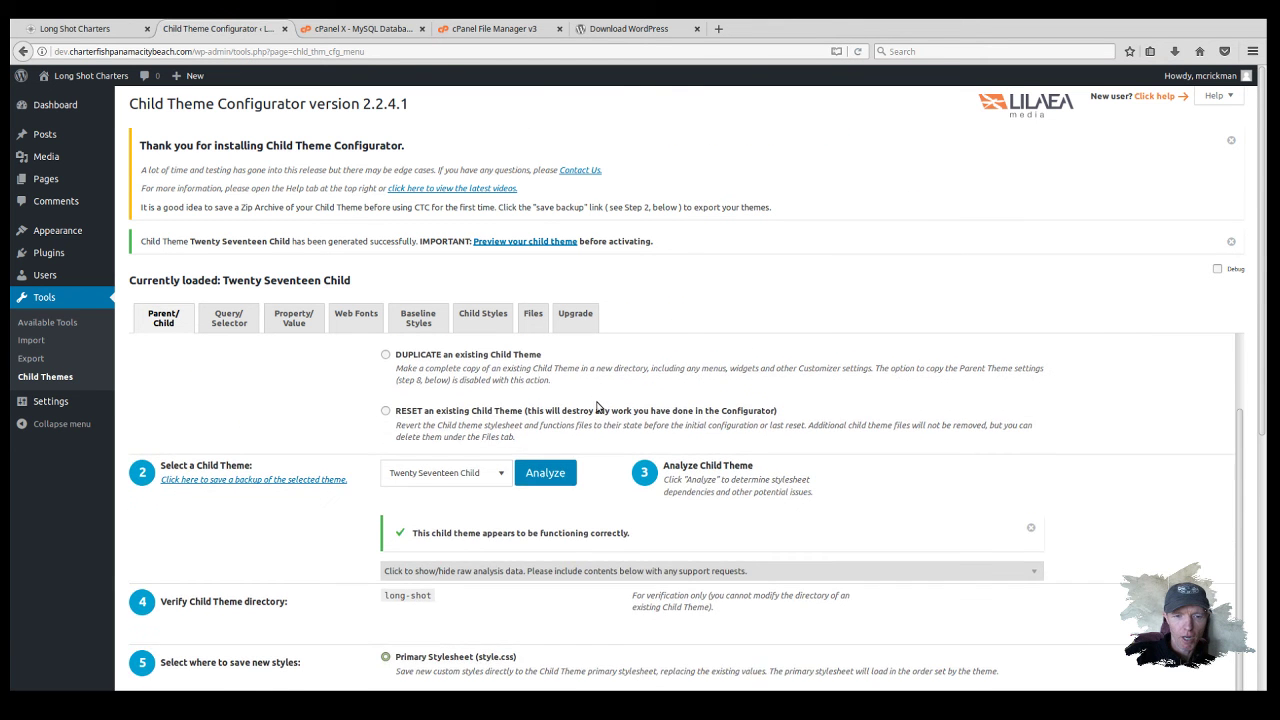
{"action": "scroll", "coordinate": [597, 405], "scroll_direction": "up", "scroll_amount": 2}
{"action": "mouse_move", "coordinate": [65, 230]}
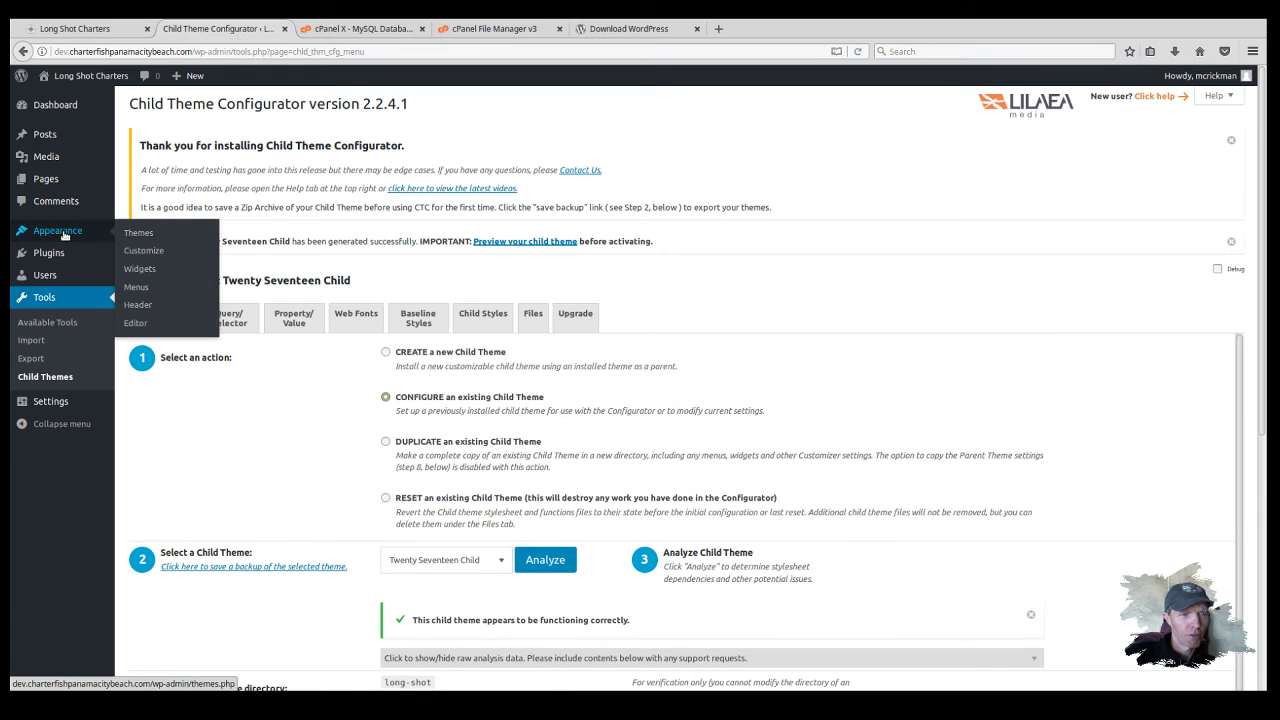
{"action": "left_click", "coordinate": [140, 233]}
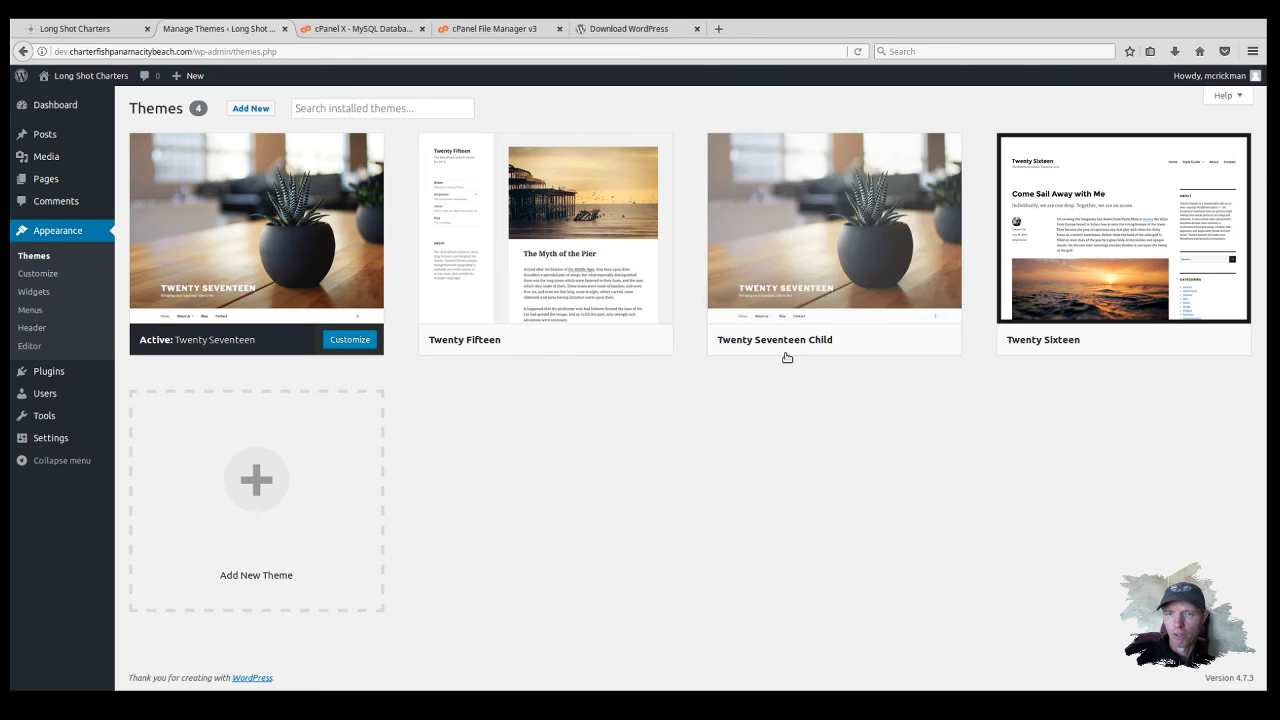
Step: Activate the Twenty Seventeen Child theme from its card on the Themes page
{"action": "mouse_move", "coordinate": [799, 323]}
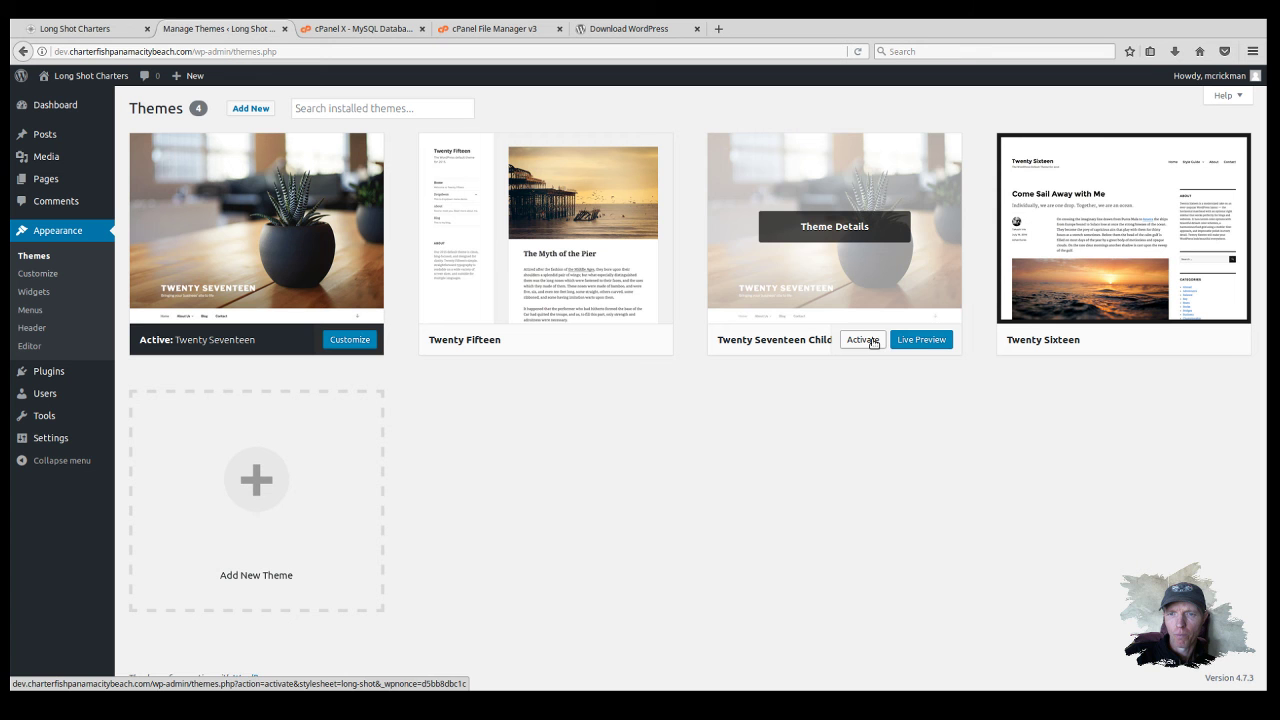
{"action": "left_click", "coordinate": [866, 340]}
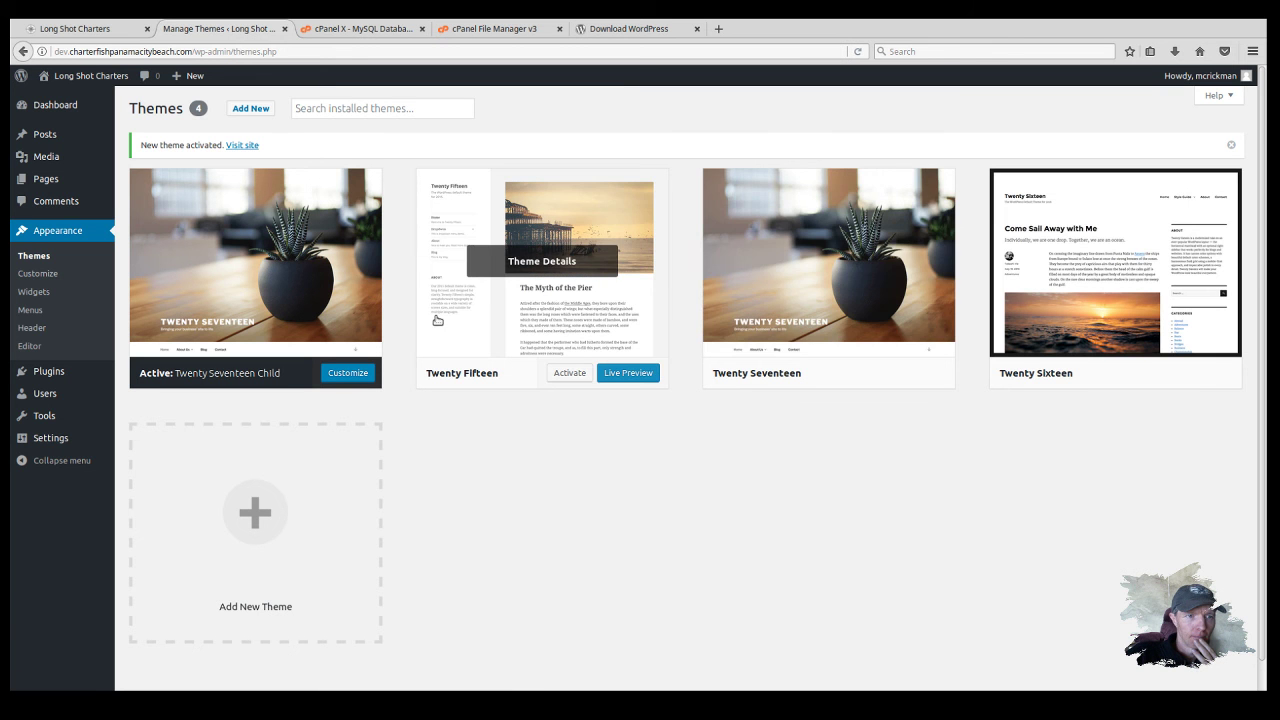
{"action": "mouse_move", "coordinate": [60, 451]}
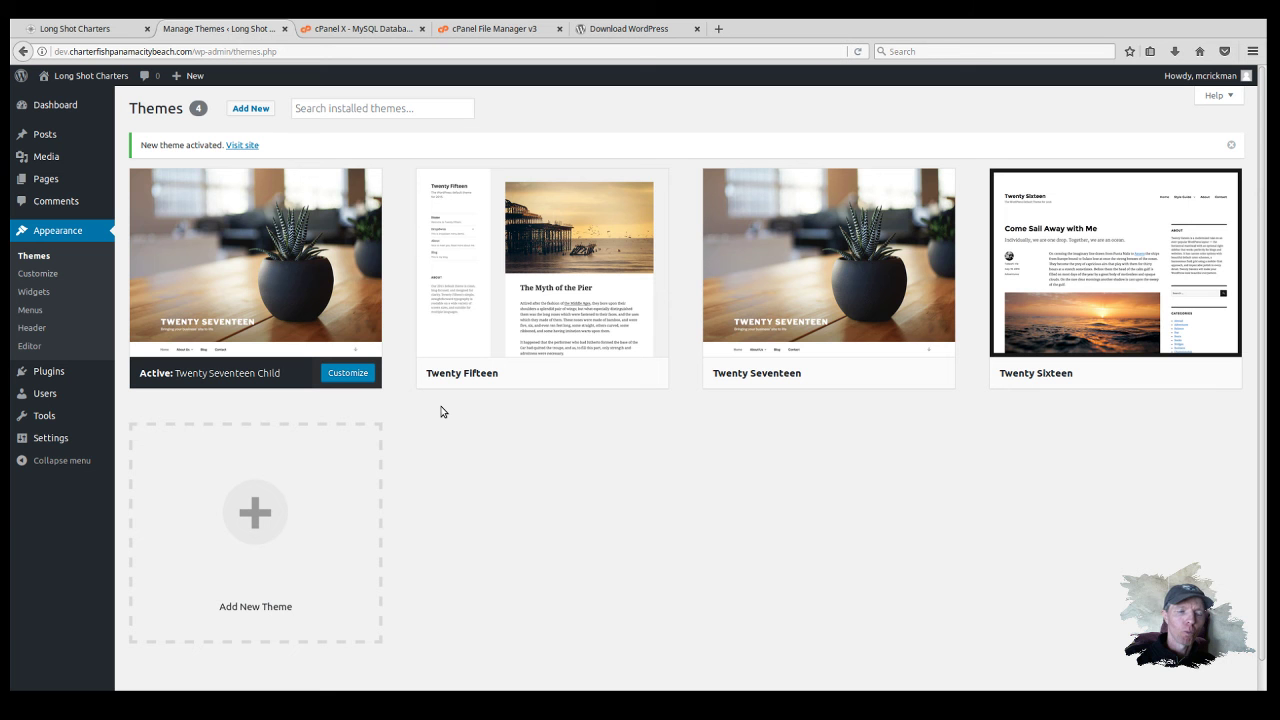
{"action": "mouse_move", "coordinate": [314, 312]}
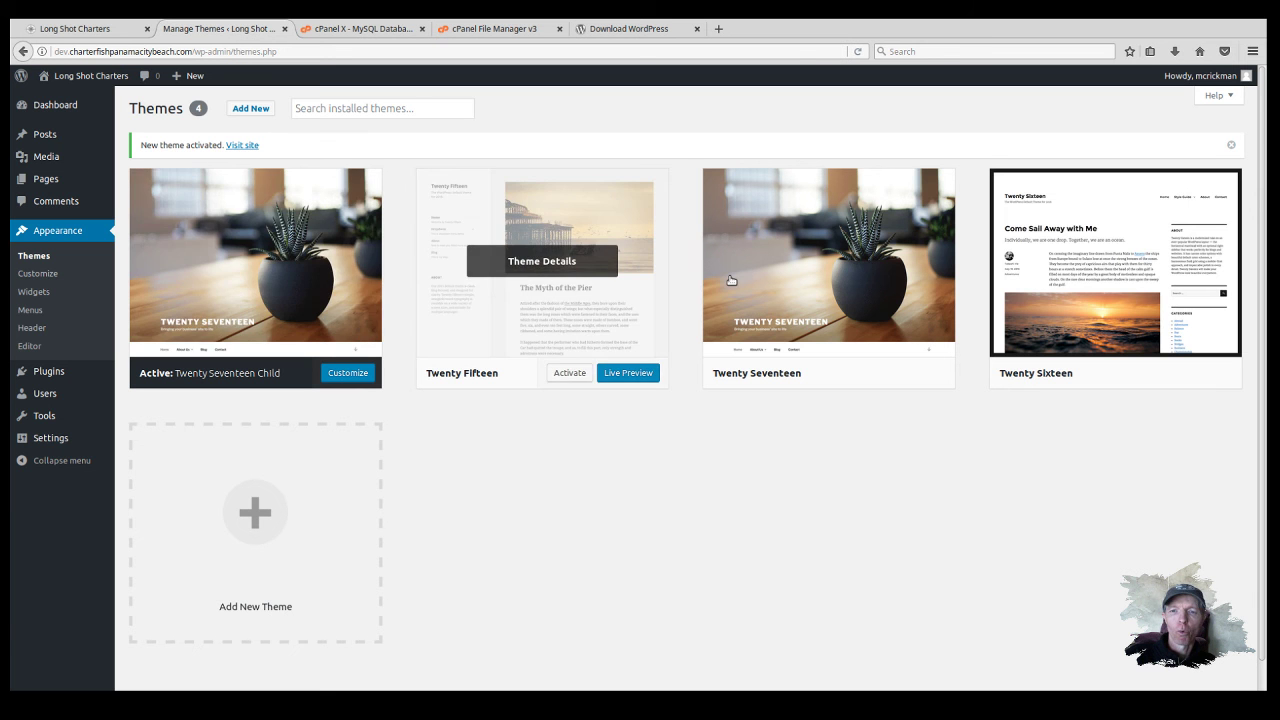
{"action": "mouse_move", "coordinate": [853, 297]}
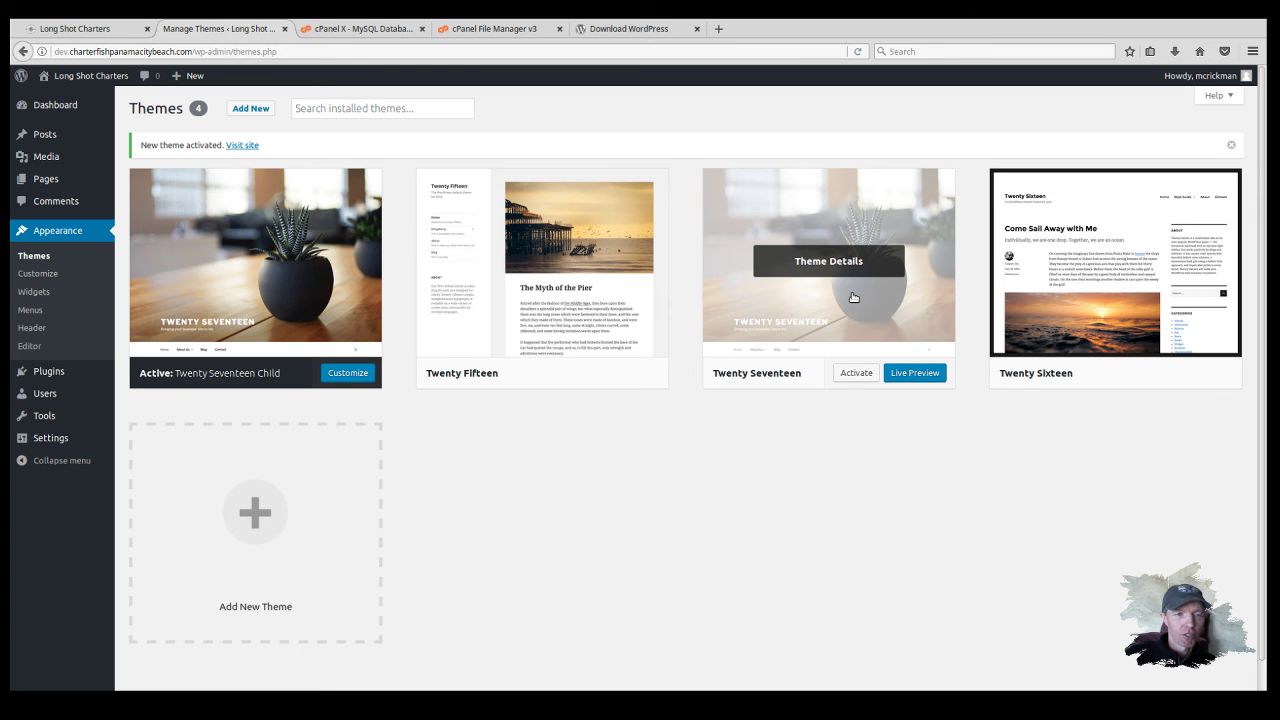